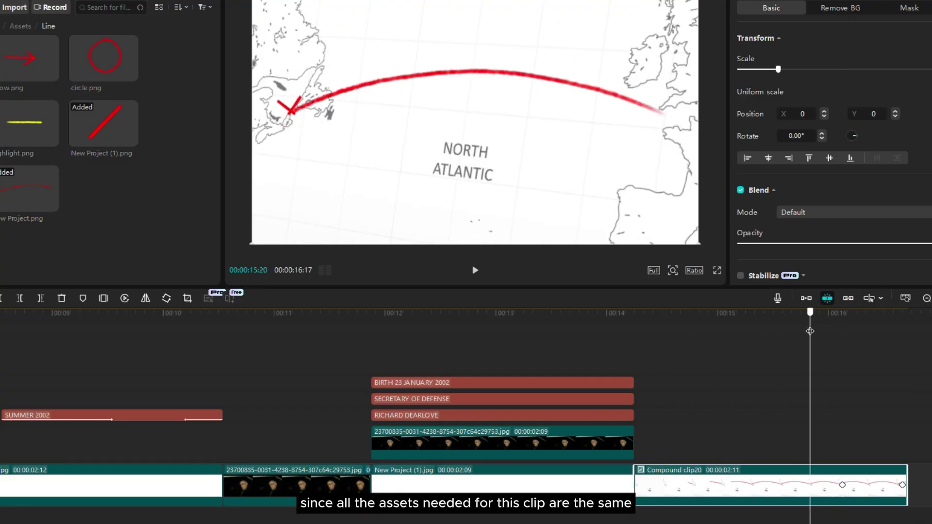
Duplicate the RICHARD DEARLOVE title card, including its three texts, photo and white background, directly after Compound clip20
{"action": "left_click_drag", "start_coordinate": [810, 331], "coordinate": [902, 336]}
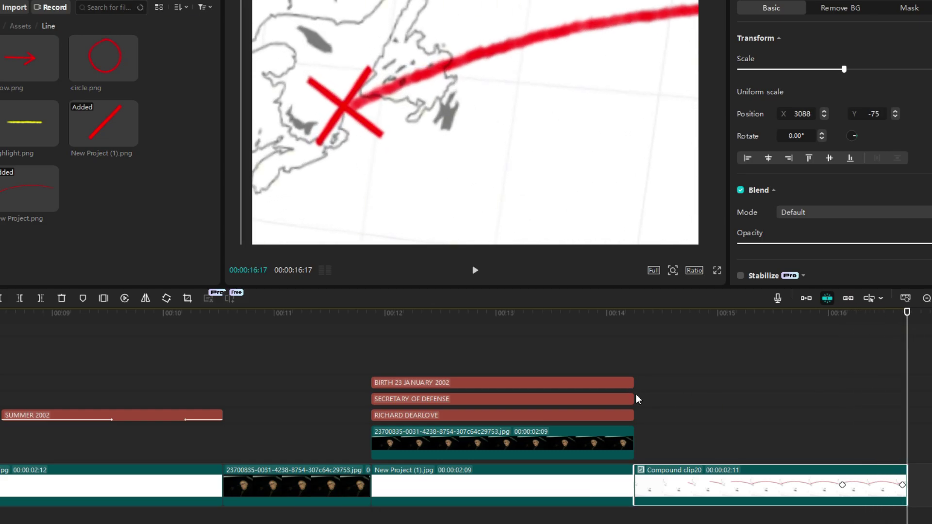
{"action": "left_click_drag", "start_coordinate": [614, 350], "coordinate": [613, 498]}
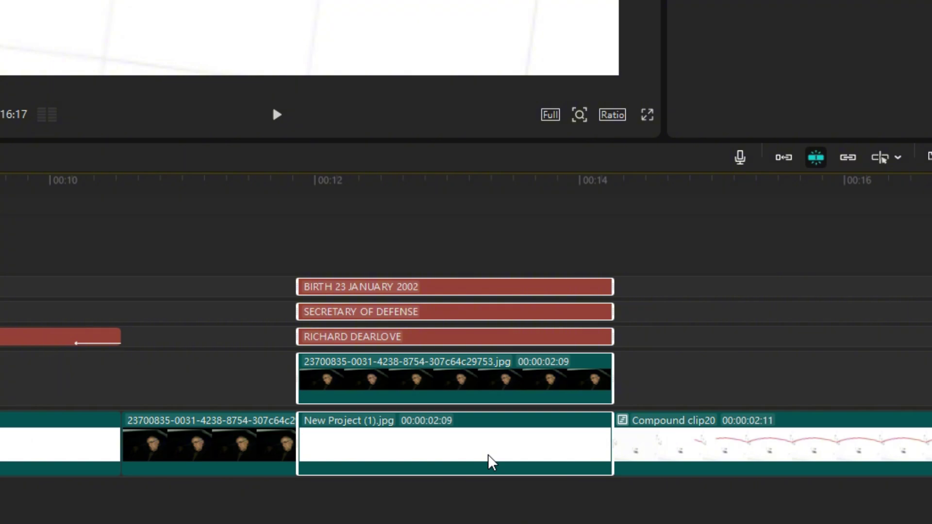
{"action": "key", "text": "ctrl+c"}
{"action": "key", "text": "ctrl+v"}
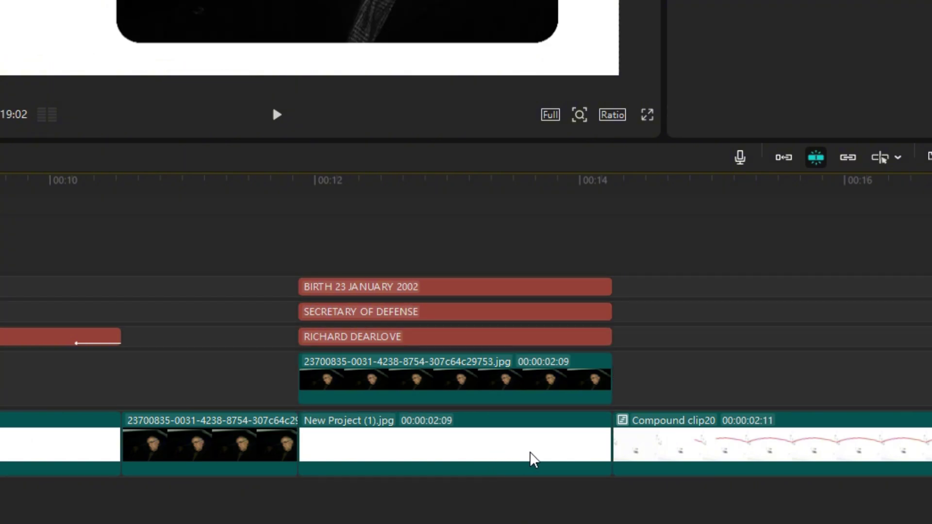
Replace the photo in the duplicated title card with george tenet.jpg and extend it to match the length of the white background
{"action": "left_click_drag", "start_coordinate": [843, 250], "coordinate": [718, 313]}
{"action": "left_click", "coordinate": [684, 395]}
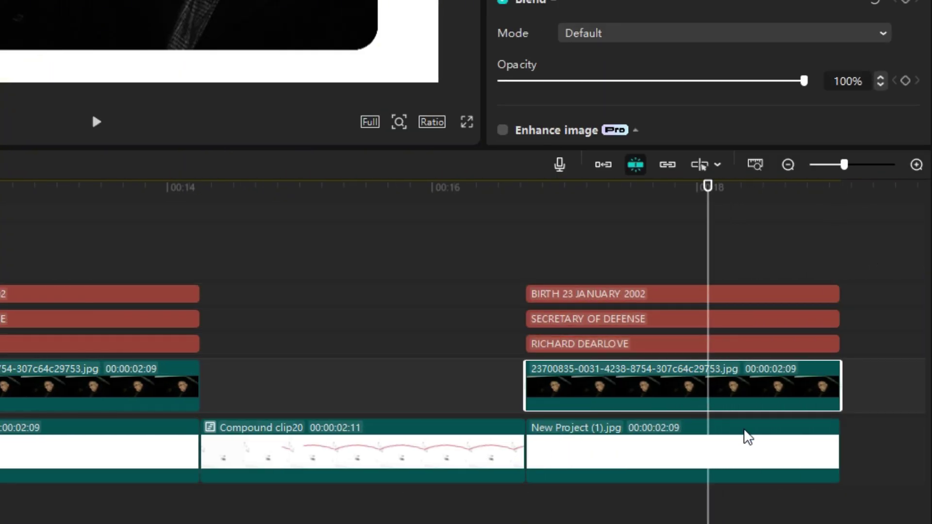
{"action": "key", "text": "Delete"}
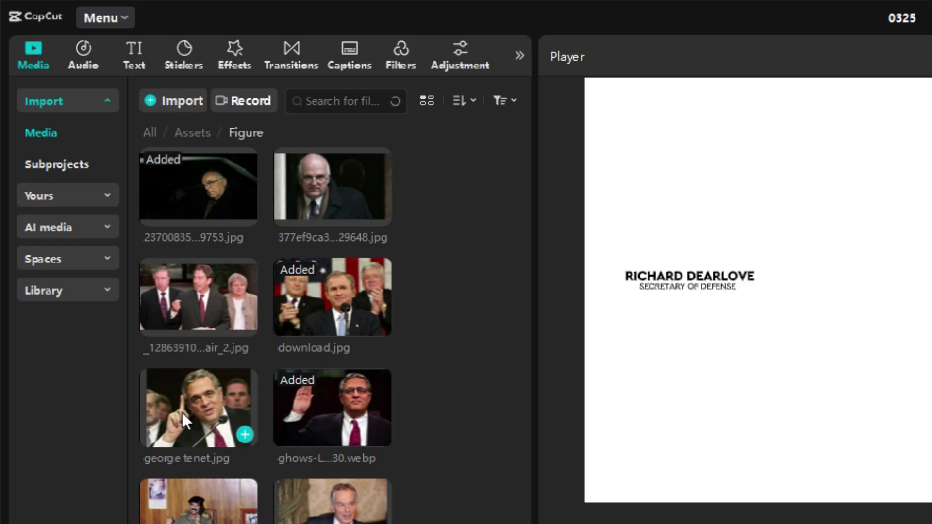
{"action": "left_click_drag", "start_coordinate": [191, 417], "coordinate": [663, 416]}
{"action": "left_click_drag", "start_coordinate": [613, 394], "coordinate": [457, 348]}
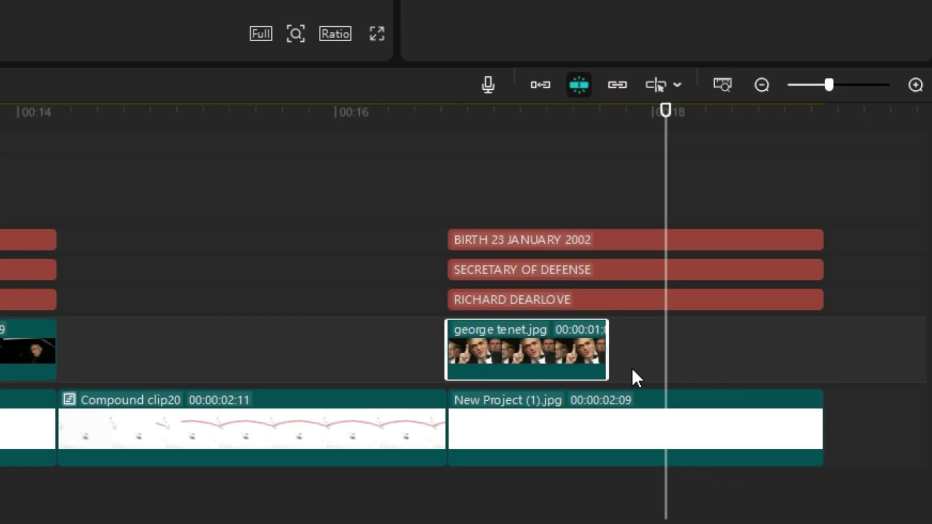
{"action": "left_click_drag", "start_coordinate": [605, 343], "coordinate": [823, 360]}
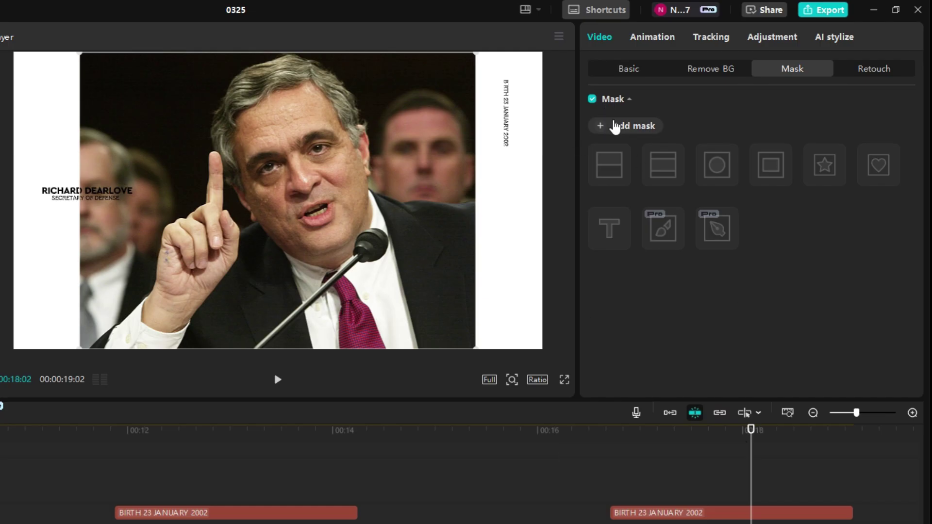
Add a rectangle mask with round corners of 16 to the George Tenet photo and fit its size around the figure
{"action": "left_click", "coordinate": [614, 125]}
{"action": "left_click_drag", "start_coordinate": [354, 210], "coordinate": [83, 204]}
{"action": "left_click_drag", "start_coordinate": [278, 127], "coordinate": [277, 85]}
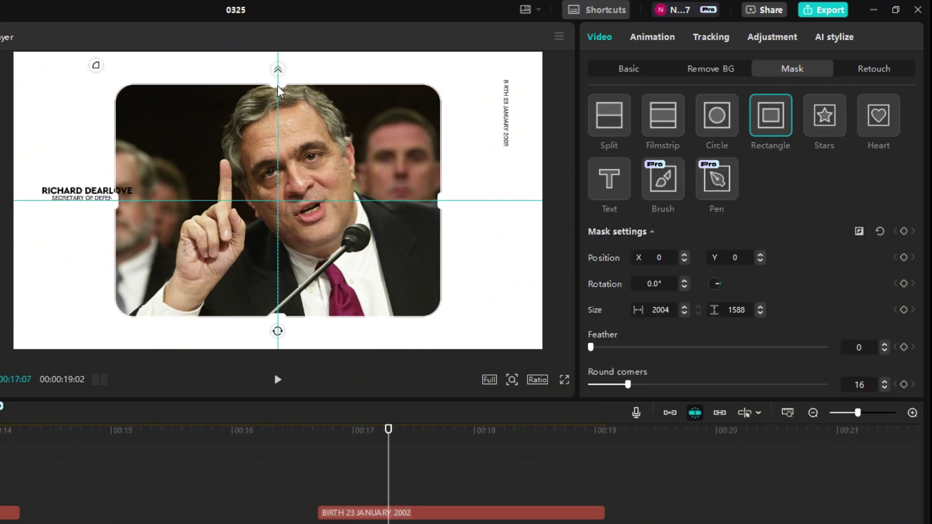
{"action": "left_click_drag", "start_coordinate": [277, 86], "coordinate": [278, 79]}
Scale the masked George Tenet photo to about 71% and move it to about X -592, Y 103
{"action": "left_click", "coordinate": [628, 69]}
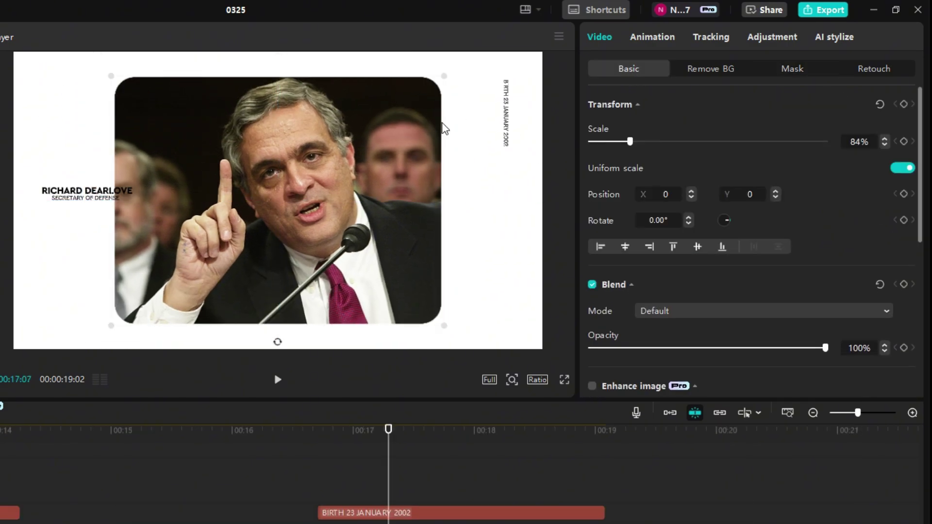
{"action": "left_click_drag", "start_coordinate": [358, 145], "coordinate": [319, 134]}
{"action": "scroll", "coordinate": [333, 148], "scroll_direction": "down", "scroll_amount": 3}
{"action": "scroll", "coordinate": [319, 134], "scroll_direction": "down", "scroll_amount": 2}
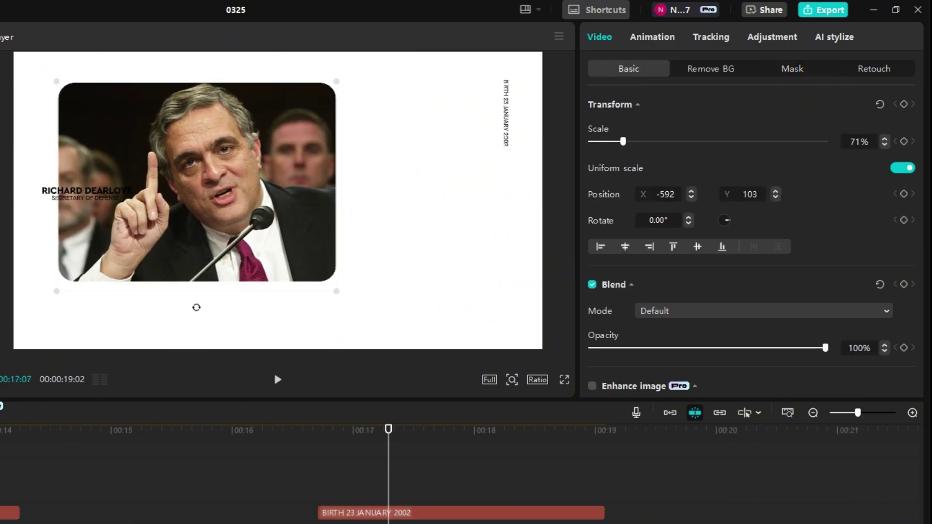
Set the George Tenet photo's saturation to -50, then slightly enlarge and reposition it in the left half of the frame
{"action": "left_click", "coordinate": [770, 37]}
{"action": "scroll", "coordinate": [719, 291], "scroll_direction": "down", "scroll_amount": 5}
{"action": "scroll", "coordinate": [714, 204], "scroll_direction": "up", "scroll_amount": 1}
{"action": "left_click_drag", "start_coordinate": [708, 150], "coordinate": [440, 395]}
{"action": "left_click_drag", "start_coordinate": [240, 195], "coordinate": [249, 195]}
{"action": "left_click_drag", "start_coordinate": [347, 292], "coordinate": [351, 297]}
{"action": "left_click_drag", "start_coordinate": [320, 249], "coordinate": [321, 255]}
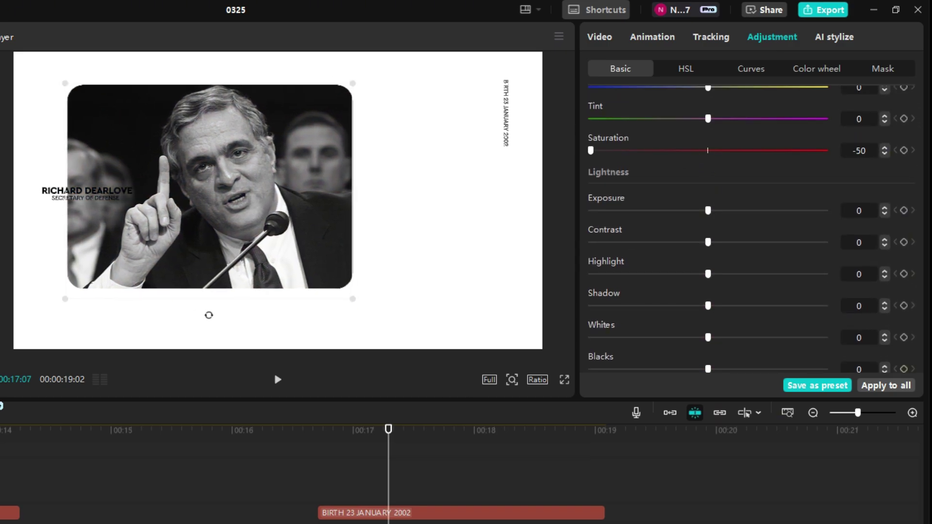
Move the name and job title to the right of the photo and the vertical birth date text to its left
{"action": "left_click", "coordinate": [87, 192]}
{"action": "left_click_drag", "start_coordinate": [100, 195], "coordinate": [456, 203]}
{"action": "left_click_drag", "start_coordinate": [503, 115], "coordinate": [67, 131]}
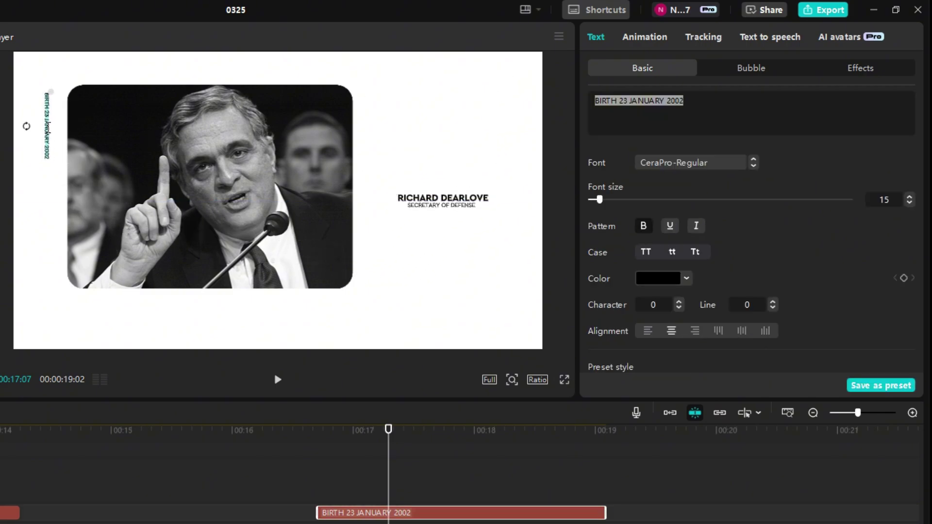
Change the texts to GEORGE TENET and DIRECTOR OF CENTRAL INTELLIGENCE, and enter his birth date in the vertical text
{"action": "left_click", "coordinate": [461, 199]}
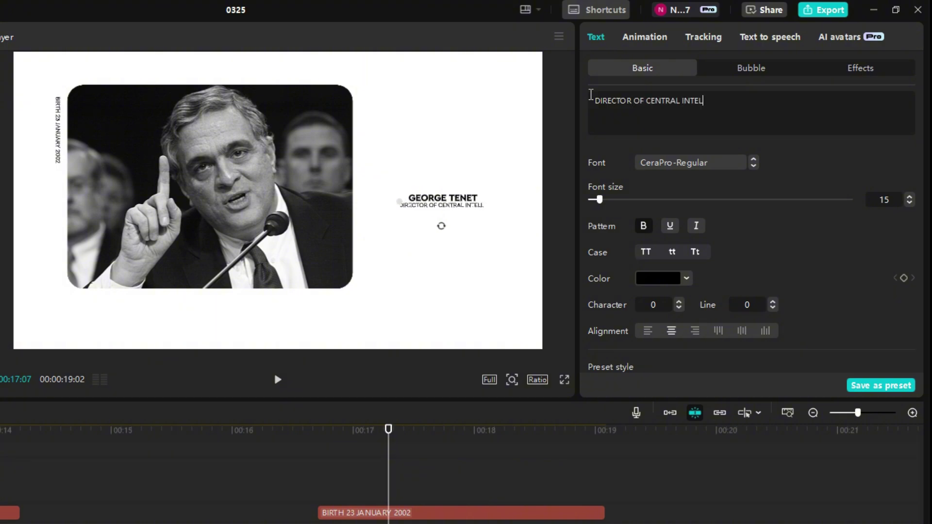
{"action": "left_click", "coordinate": [434, 285]}
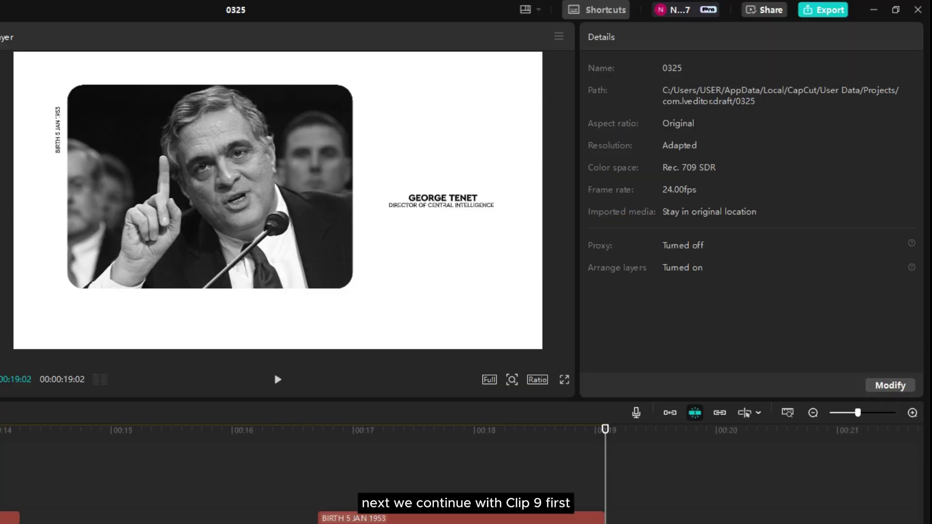
Extend the white background to 00:00:23:12 and layer the black s.jpg above it from 00:00:19:02, leaving a white strip at the frame's left edge
{"action": "left_click", "coordinate": [442, 272]}
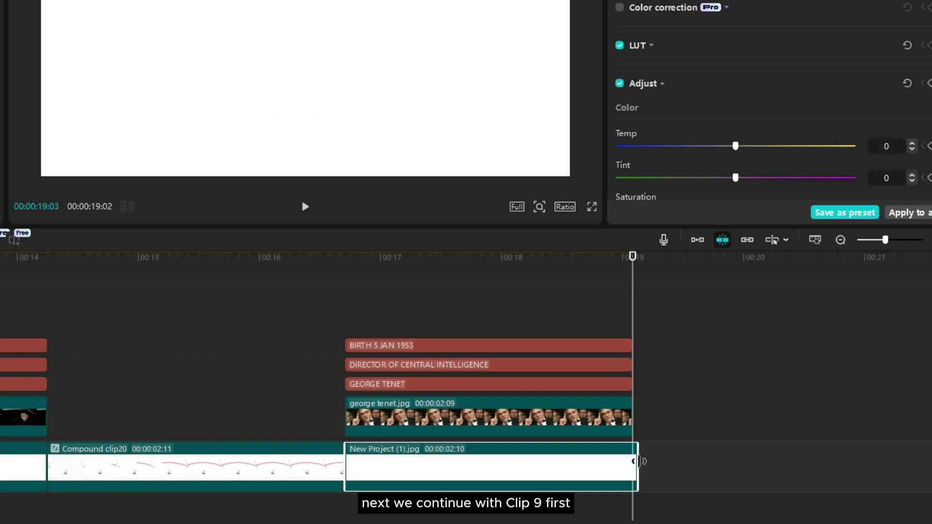
{"action": "mouse_move", "coordinate": [633, 465]}
{"action": "left_mouse_down"}
{"action": "mouse_move", "coordinate": [920, 461]}
{"action": "mouse_move", "coordinate": [649, 469]}
{"action": "left_mouse_up"}
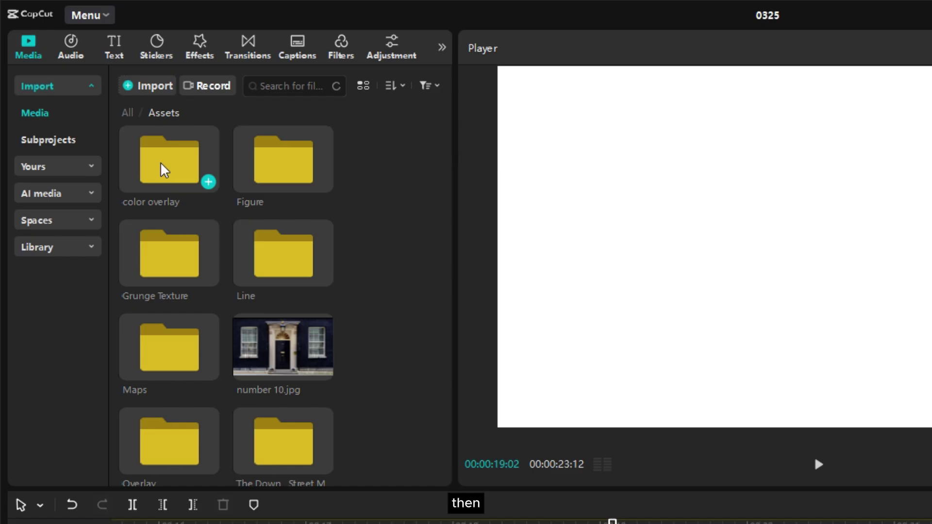
{"action": "double_click", "coordinate": [163, 169]}
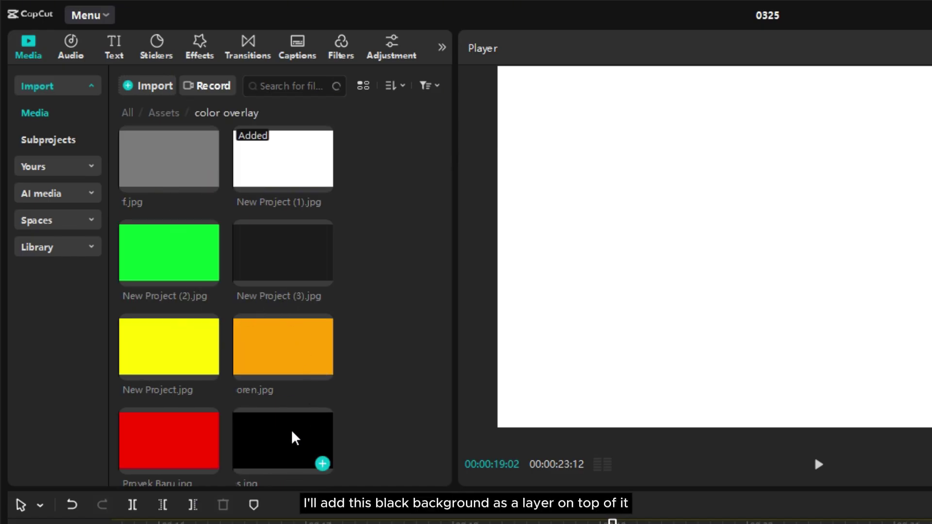
{"action": "left_click_drag", "start_coordinate": [291, 438], "coordinate": [611, 523]}
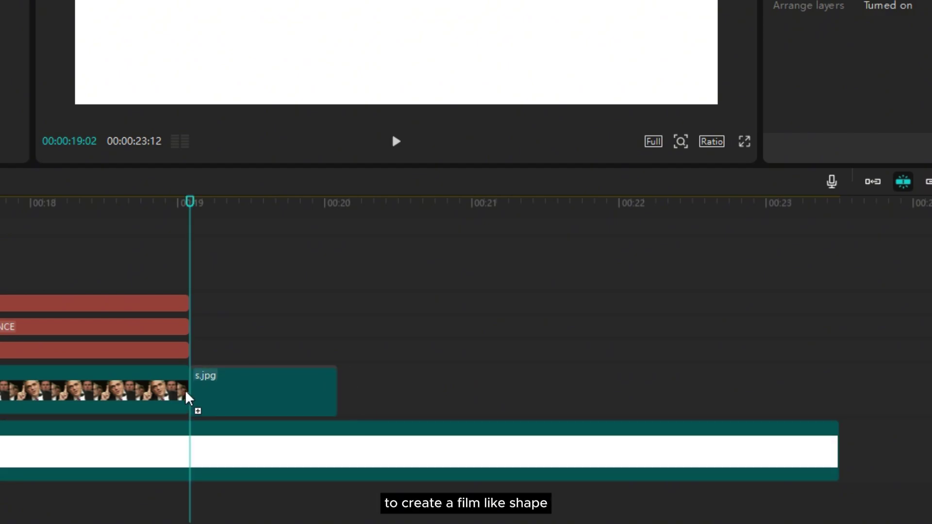
{"action": "left_click_drag", "start_coordinate": [188, 398], "coordinate": [212, 406]}
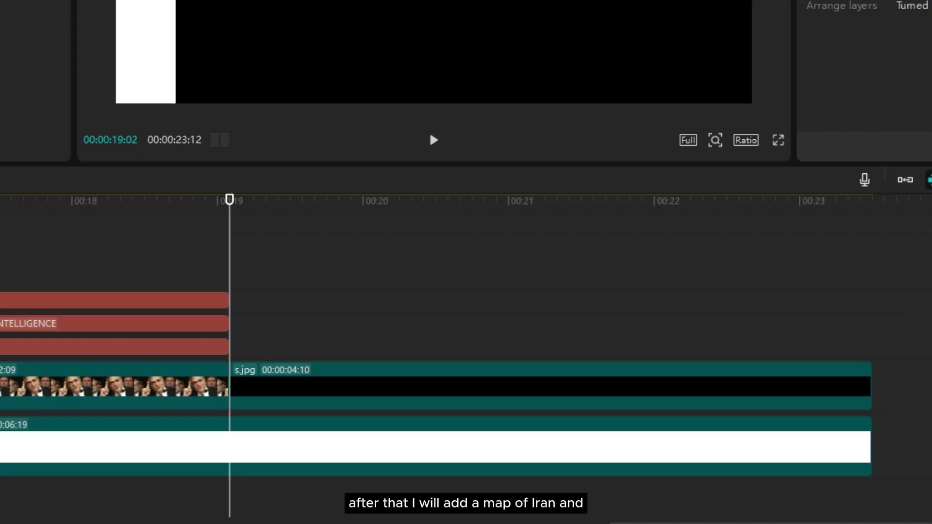
Add the iran.png map on a track above the black layer, starting at 00:00:19:02
{"action": "left_click_drag", "start_coordinate": [267, 155], "coordinate": [736, 523]}
{"action": "left_click_drag", "start_coordinate": [402, 292], "coordinate": [242, 362]}
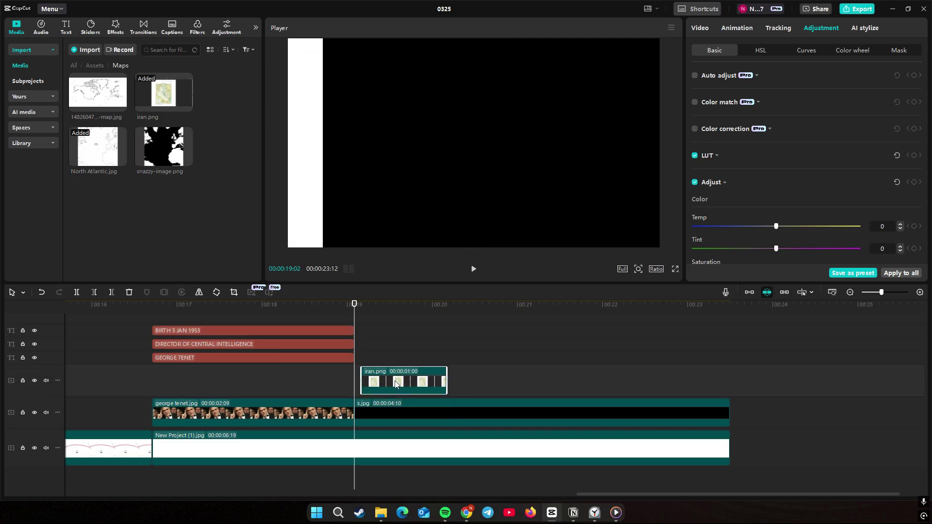
{"action": "left_click_drag", "start_coordinate": [396, 384], "coordinate": [388, 384]}
Crop the iran.png map with a 495 x 313 rectangle mask and set its round corners to about 22
{"action": "left_click", "coordinate": [699, 28]}
{"action": "left_click", "coordinate": [839, 51]}
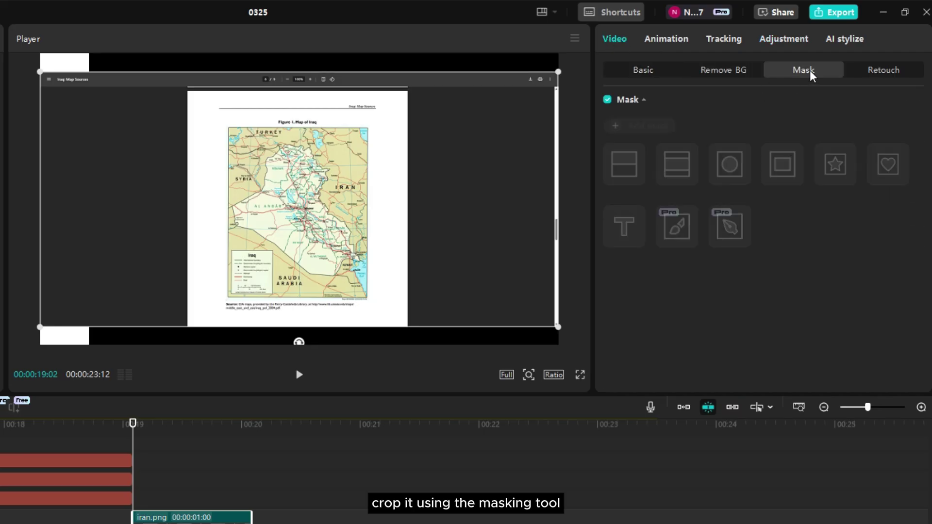
{"action": "left_click", "coordinate": [820, 118]}
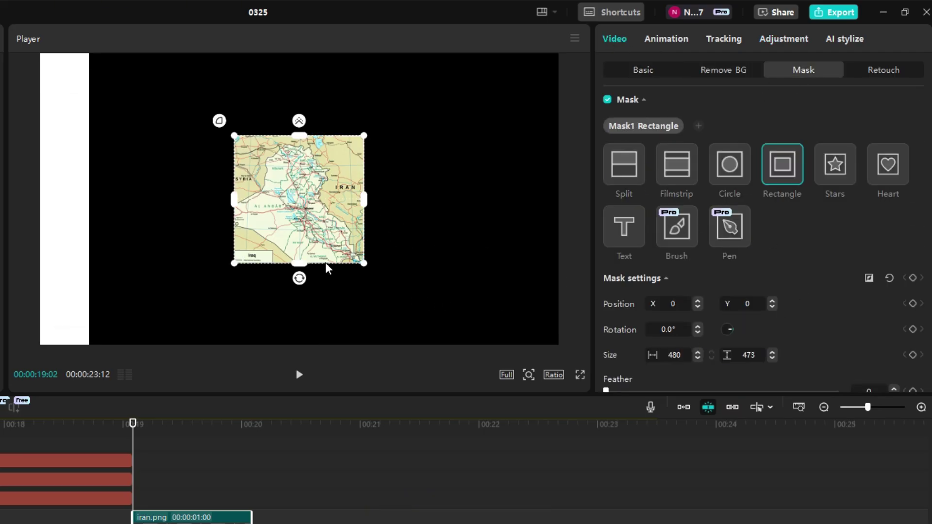
{"action": "left_click_drag", "start_coordinate": [300, 263], "coordinate": [300, 253]}
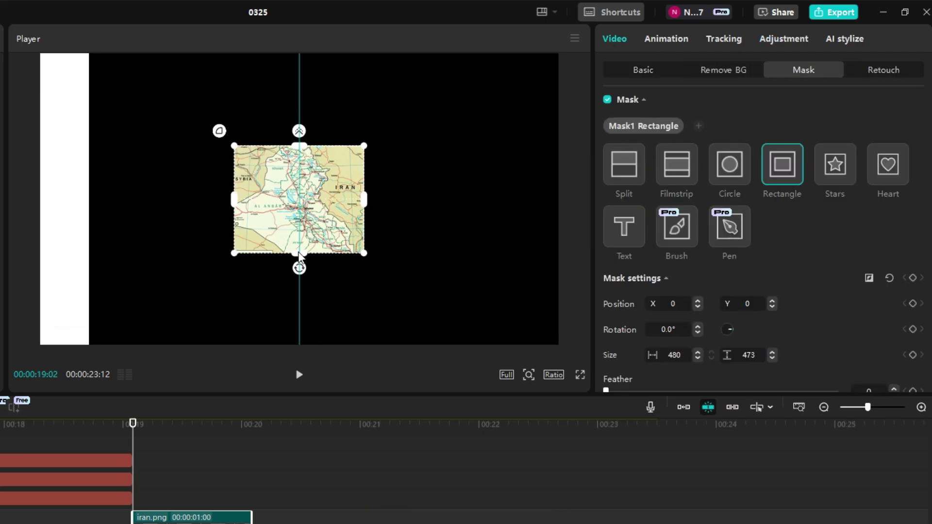
{"action": "left_click_drag", "start_coordinate": [364, 199], "coordinate": [366, 199]}
{"action": "left_click_drag", "start_coordinate": [297, 253], "coordinate": [298, 243]}
{"action": "scroll", "coordinate": [684, 335], "scroll_direction": "down", "scroll_amount": 3}
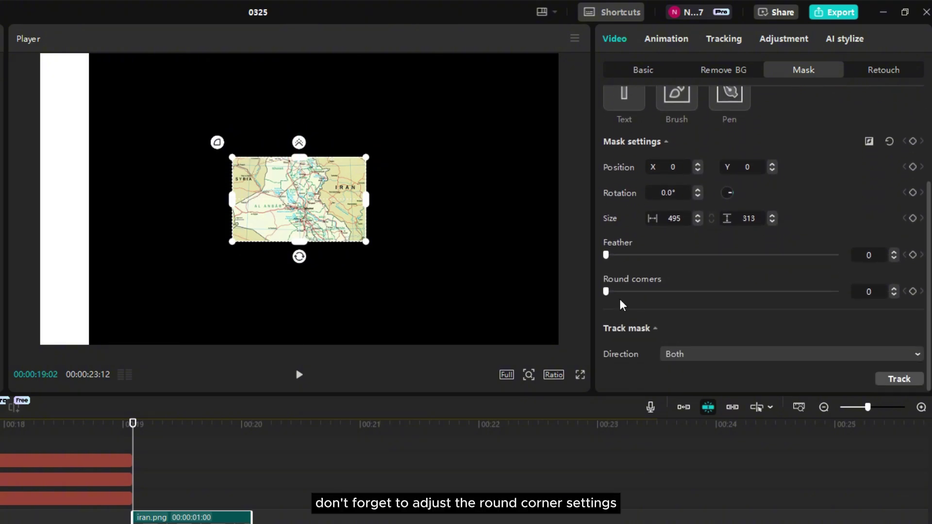
{"action": "left_click_drag", "start_coordinate": [606, 291], "coordinate": [612, 292]}
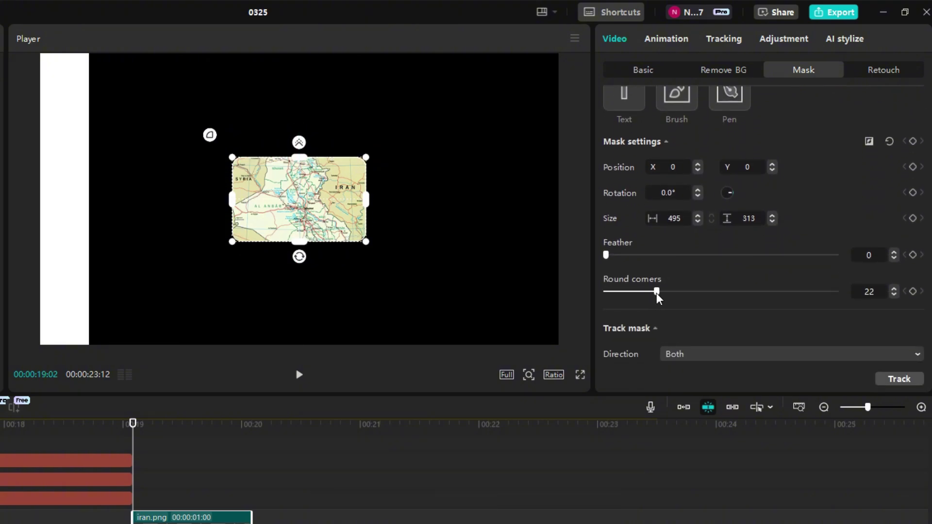
Scale the masked map to about 229% and desaturate it to black and white
{"action": "left_click", "coordinate": [642, 73]}
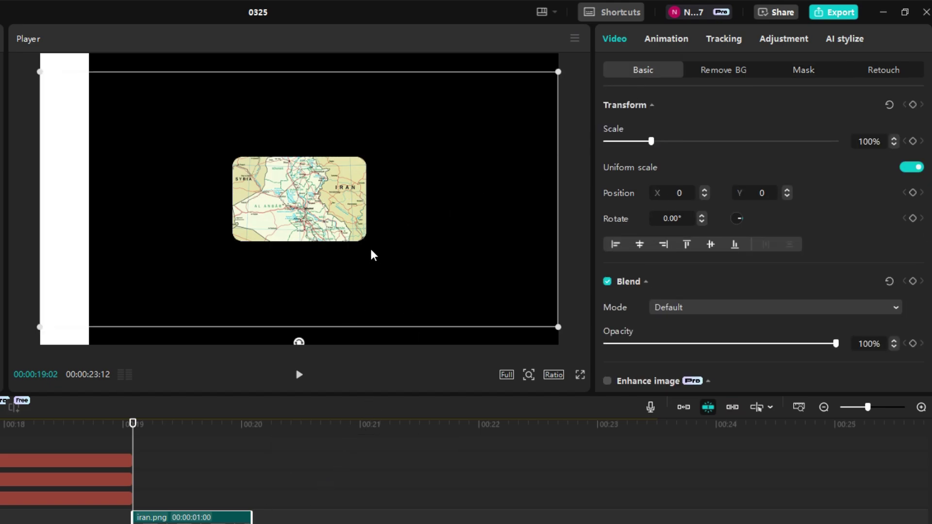
{"action": "left_click_drag", "start_coordinate": [342, 202], "coordinate": [338, 200]}
{"action": "left_click_drag", "start_coordinate": [656, 145], "coordinate": [713, 145]}
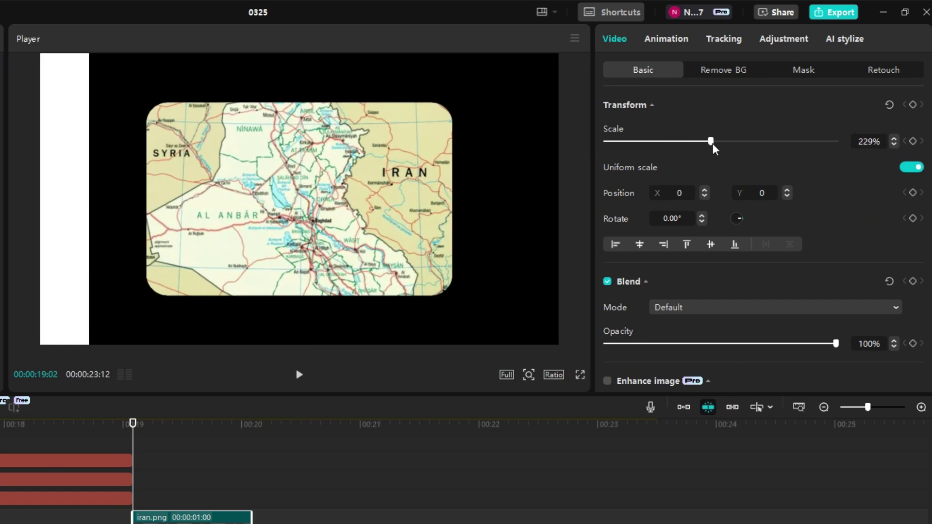
{"action": "left_click", "coordinate": [785, 39]}
{"action": "scroll", "coordinate": [722, 306], "scroll_direction": "down", "scroll_amount": 3}
{"action": "scroll", "coordinate": [721, 304], "scroll_direction": "up", "scroll_amount": 1}
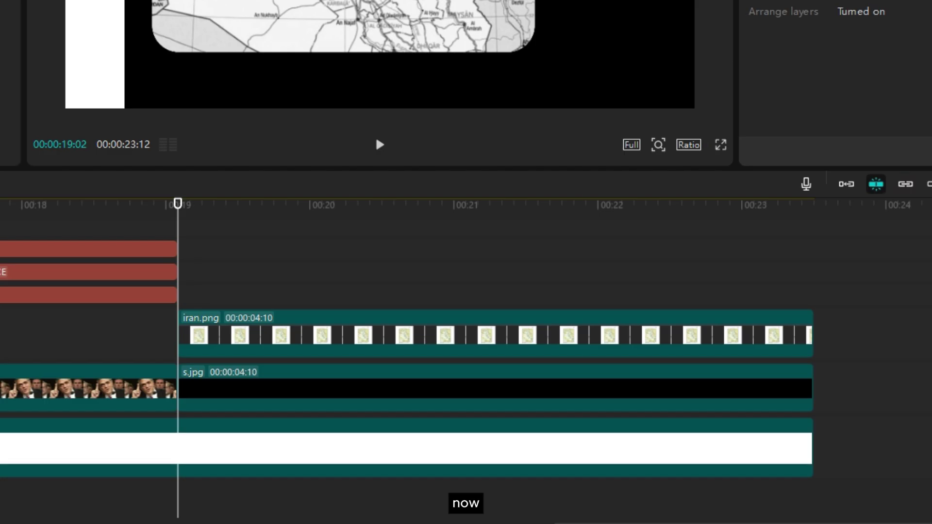
Add saddam.jpg above the map at 00:00:19:02 and paste the attributes of iran.png onto it, excluding Location size
{"action": "left_click_drag", "start_coordinate": [0, 478], "coordinate": [139, 503]}
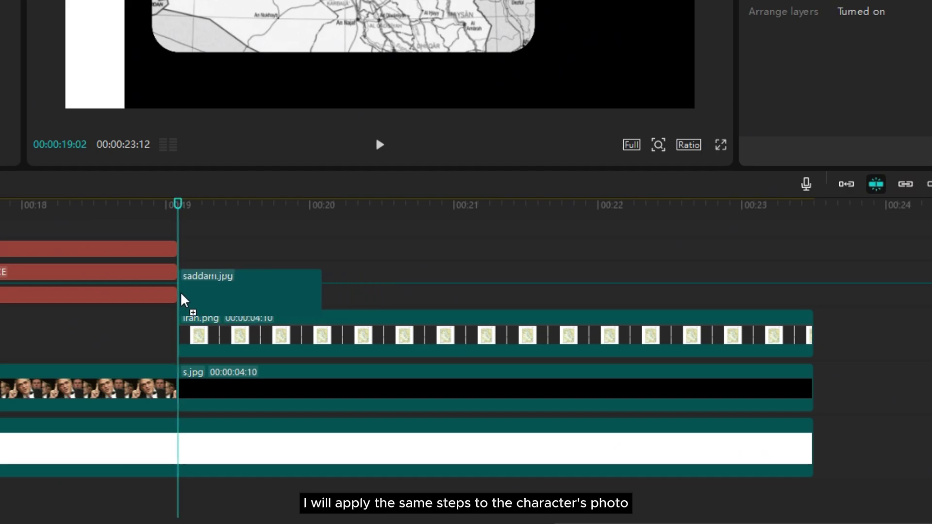
{"action": "left_click_drag", "start_coordinate": [185, 300], "coordinate": [187, 305]}
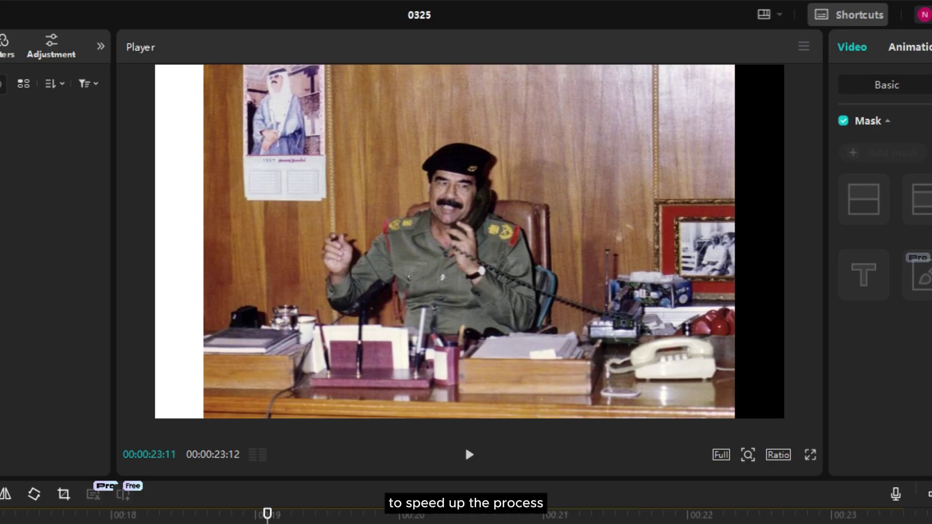
{"action": "right_click", "coordinate": [333, 406]}
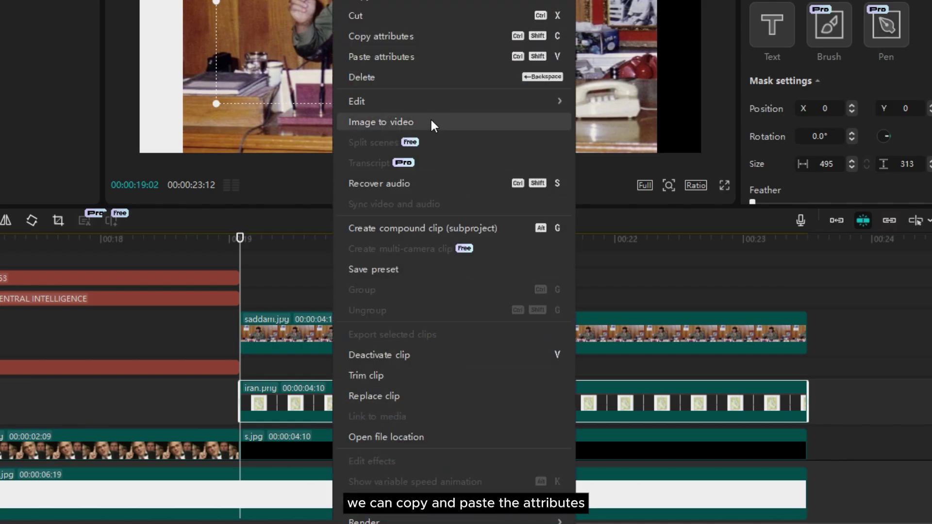
{"action": "left_click", "coordinate": [418, 38]}
{"action": "right_click", "coordinate": [293, 331]}
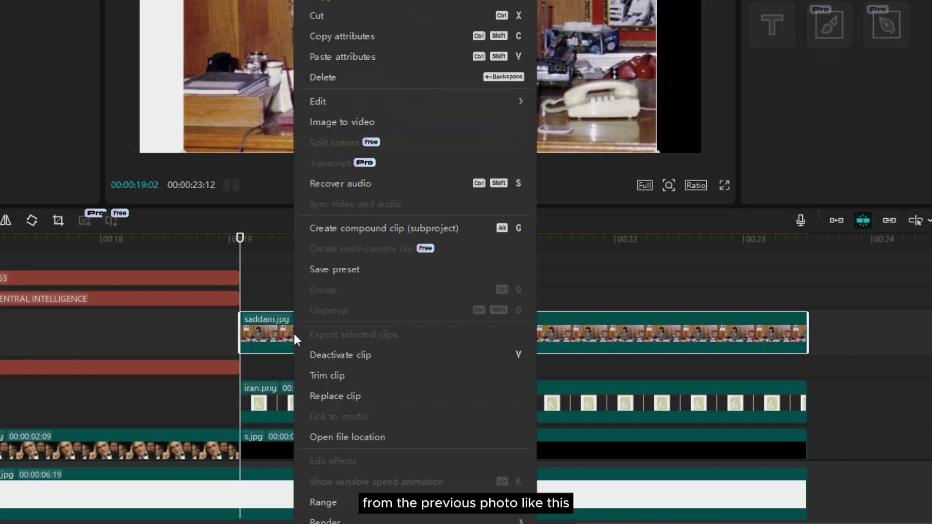
{"action": "left_click", "coordinate": [380, 56]}
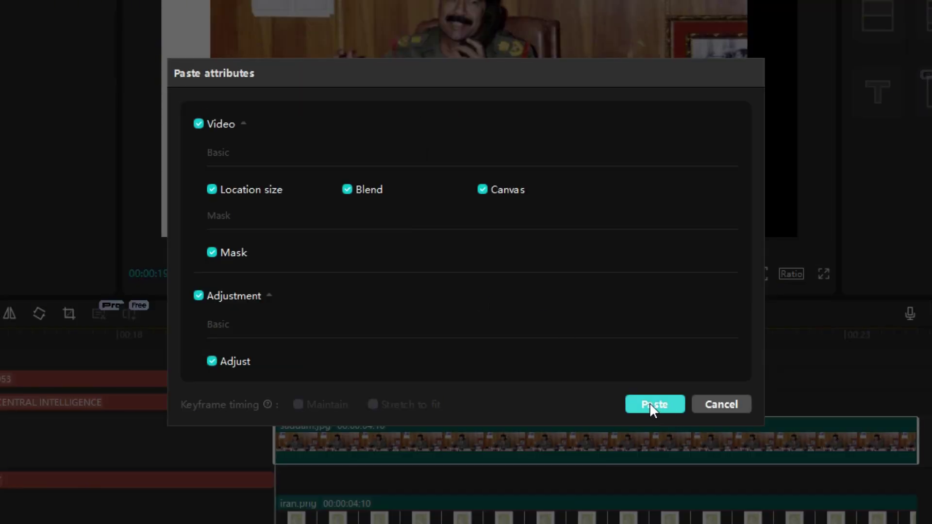
{"action": "left_click", "coordinate": [212, 190]}
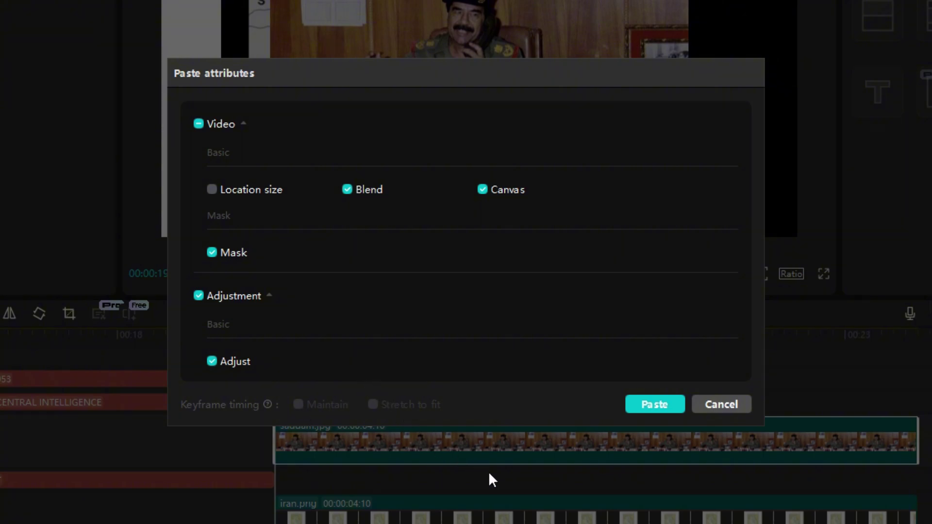
{"action": "left_click", "coordinate": [642, 406]}
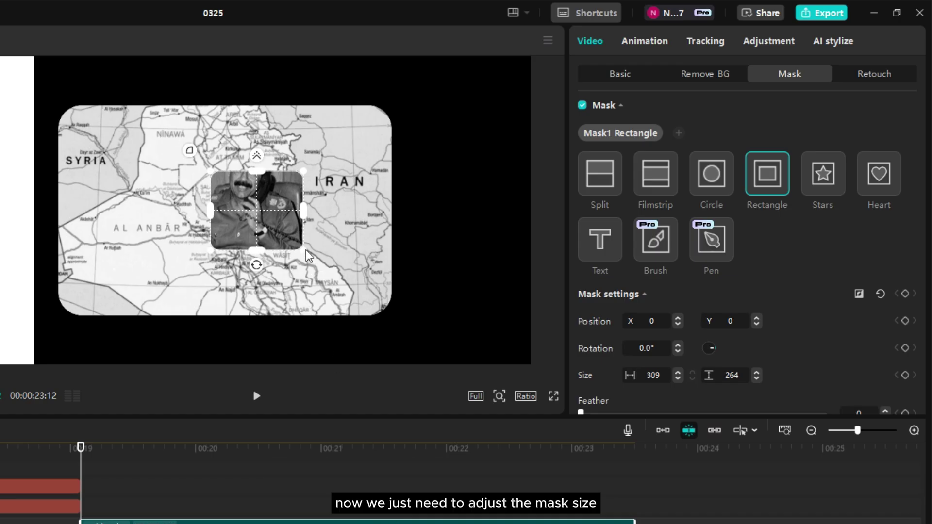
Enlarge the mask on saddam.jpg to about the size of the map's frame and place the photo to the right of the map
{"action": "left_click_drag", "start_coordinate": [307, 256], "coordinate": [364, 278]}
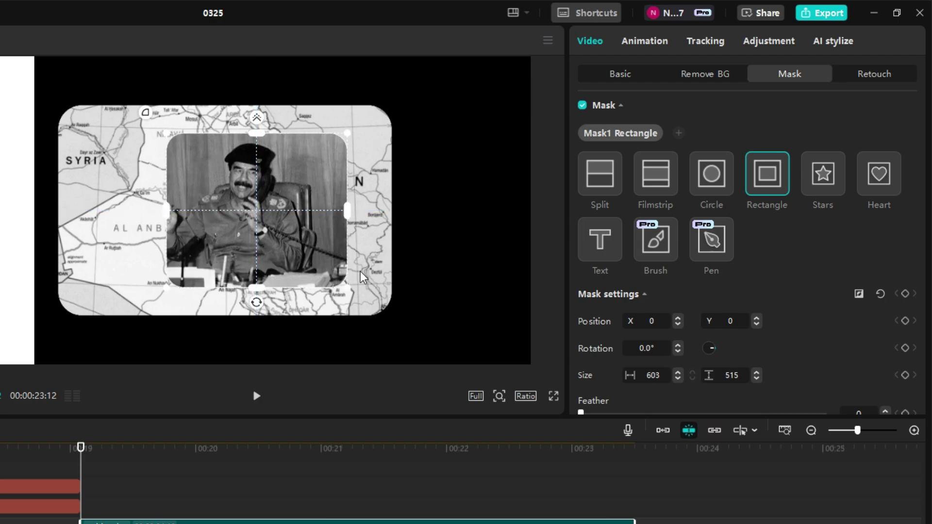
{"action": "left_click_drag", "start_coordinate": [347, 210], "coordinate": [439, 218]}
{"action": "left_click_drag", "start_coordinate": [261, 134], "coordinate": [261, 95]}
{"action": "left_click", "coordinate": [619, 74]}
{"action": "left_click_drag", "start_coordinate": [164, 262], "coordinate": [164, 268]}
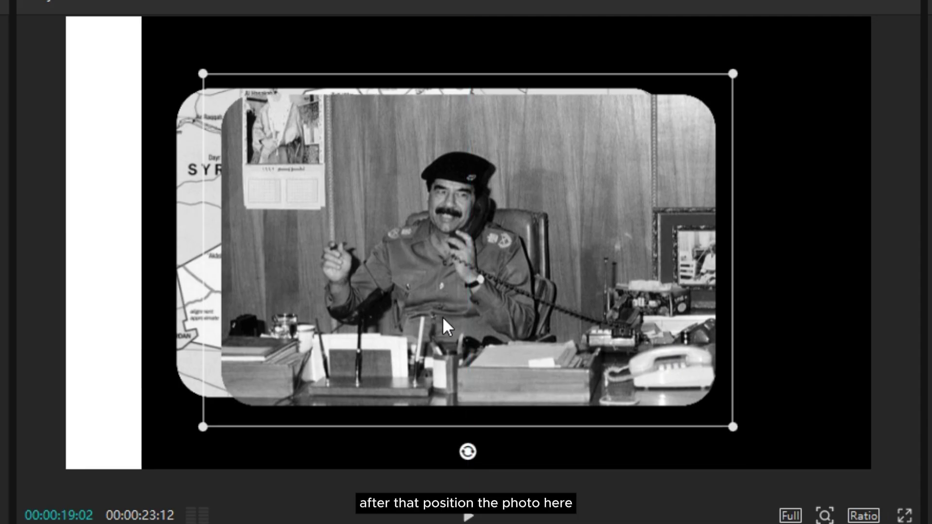
{"action": "left_click_drag", "start_coordinate": [447, 327], "coordinate": [921, 306]}
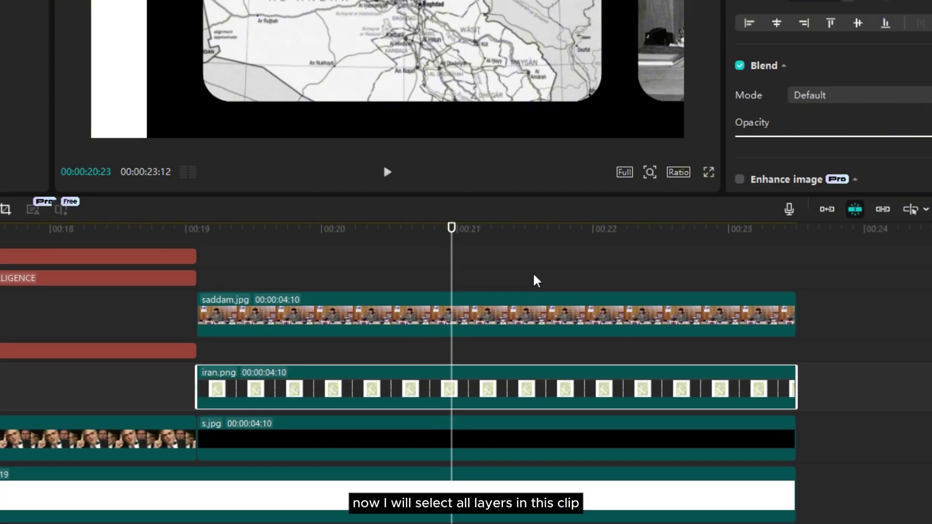
Split all layers of the map scene at 00:00:20:23 and shift the second parts later, leaving a gap of about 2.5 seconds
{"action": "left_click_drag", "start_coordinate": [534, 272], "coordinate": [832, 460]}
{"action": "key", "text": "ctrl+b"}
{"action": "left_click", "coordinate": [843, 353]}
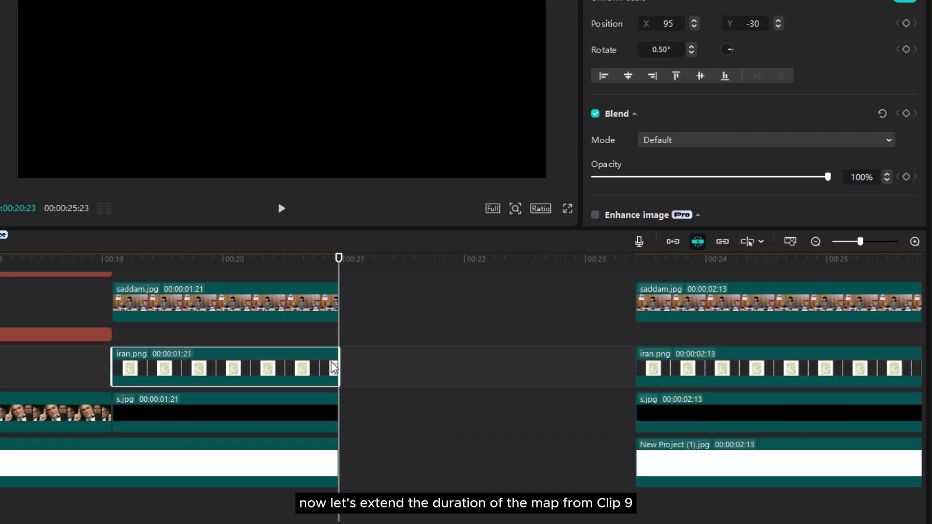
Extend the first iran.png part to 00:00:04:08 so it fills the gap, and split it at 00:00:20:23
{"action": "left_click_drag", "start_coordinate": [338, 361], "coordinate": [635, 374]}
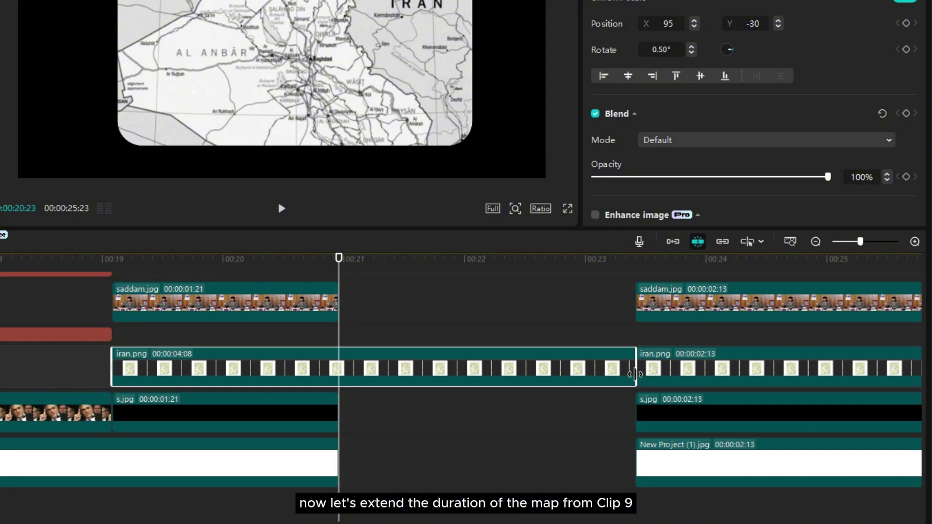
{"action": "key", "text": "ctrl+b"}
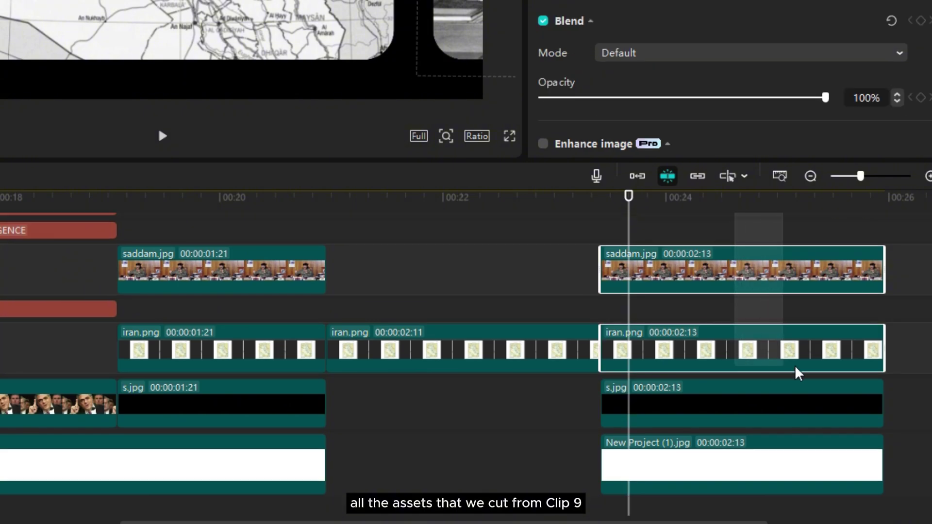
Shift saddam.jpg, iran.png and s.jpg after the gap left together until the photo sits near the middle of the frame
{"action": "left_click", "coordinate": [797, 406], "text": "ctrl"}
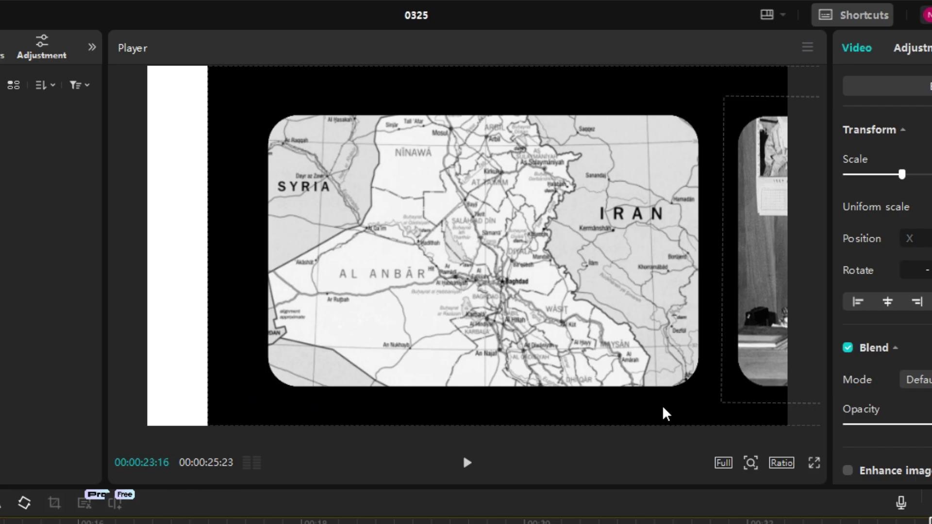
{"action": "left_click_drag", "start_coordinate": [360, 86], "coordinate": [60, 86]}
{"action": "left_click_drag", "start_coordinate": [365, 413], "coordinate": [197, 407]}
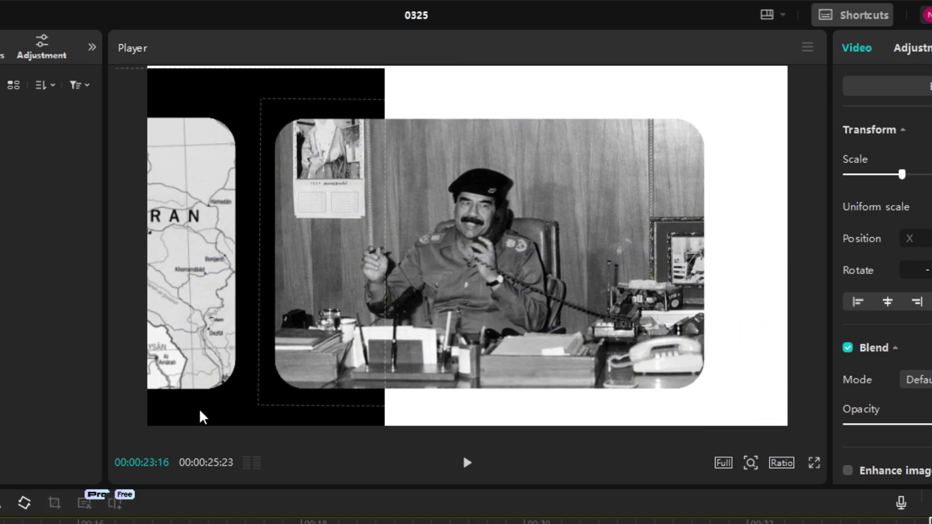
{"action": "left_click_drag", "start_coordinate": [203, 417], "coordinate": [199, 410]}
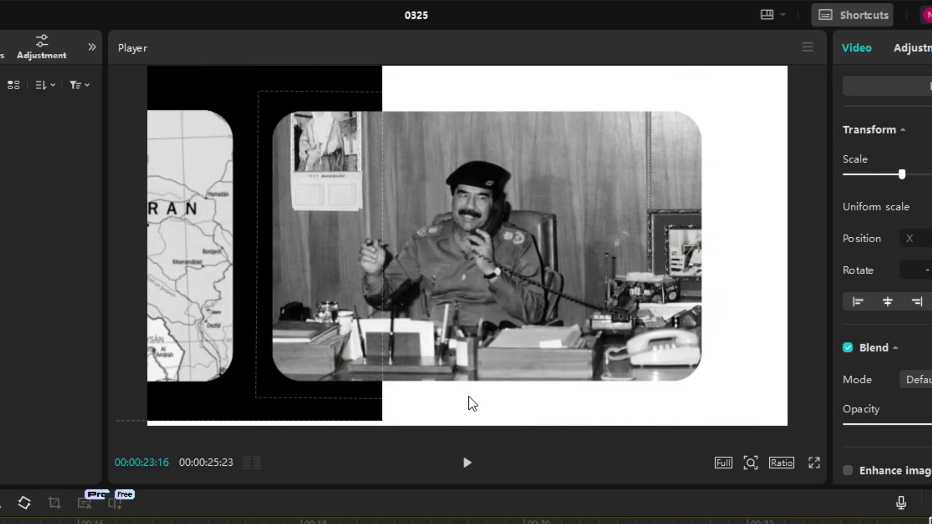
Enlarge the black s.jpg layer after the gap and shift it right to cover the white background behind the photo
{"action": "left_click", "coordinate": [320, 402]}
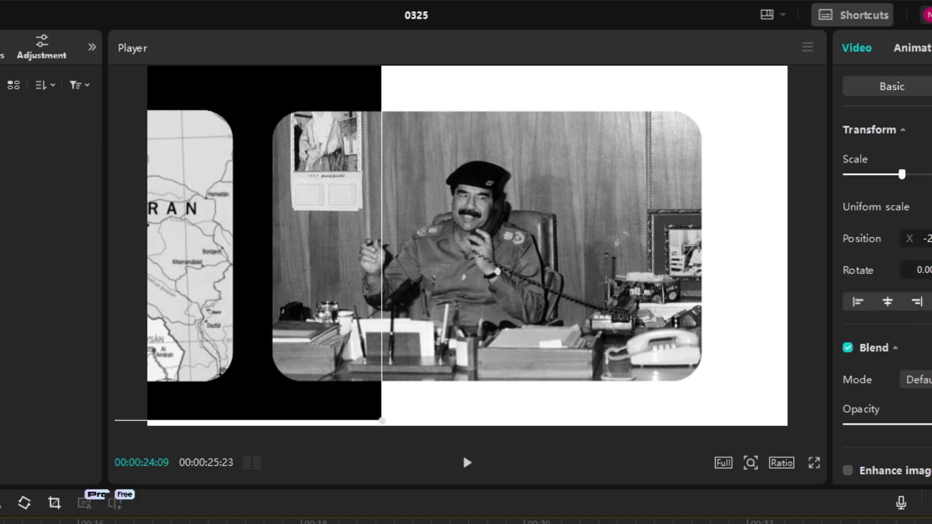
{"action": "left_click_drag", "start_coordinate": [902, 175], "coordinate": [931, 175]}
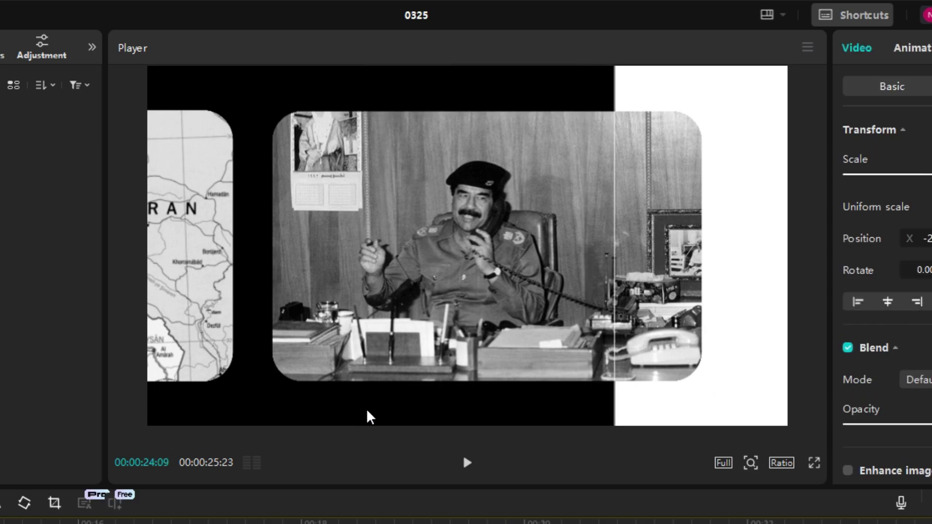
{"action": "left_click_drag", "start_coordinate": [367, 412], "coordinate": [558, 423]}
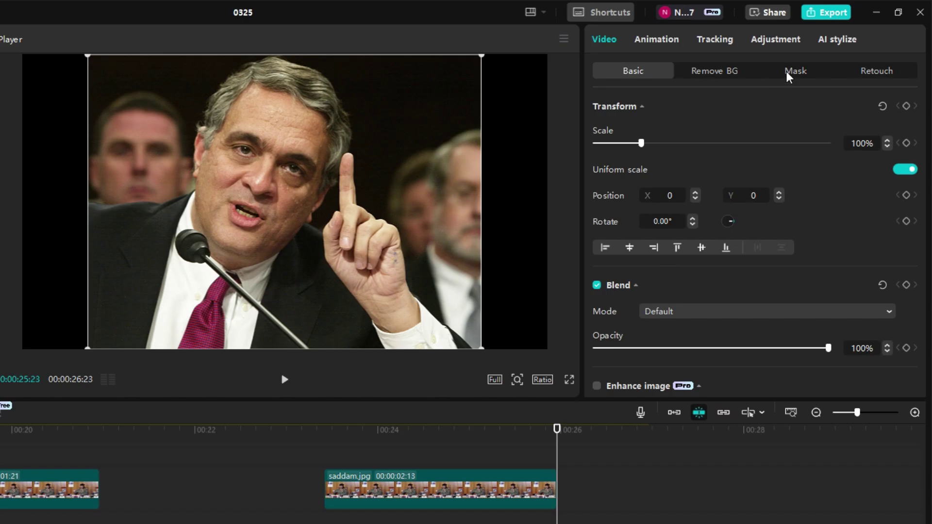
Crop the george tenet.jpg clip at 00:00:25:23 with a rectangle mask of about 1434 x 982 around the face and raised finger
{"action": "left_click", "coordinate": [792, 73]}
{"action": "left_click", "coordinate": [614, 134]}
{"action": "left_click", "coordinate": [776, 176]}
{"action": "left_click_drag", "start_coordinate": [360, 205], "coordinate": [441, 205]}
{"action": "left_click_drag", "start_coordinate": [284, 128], "coordinate": [286, 104]}
{"action": "left_click_drag", "start_coordinate": [315, 267], "coordinate": [322, 249]}
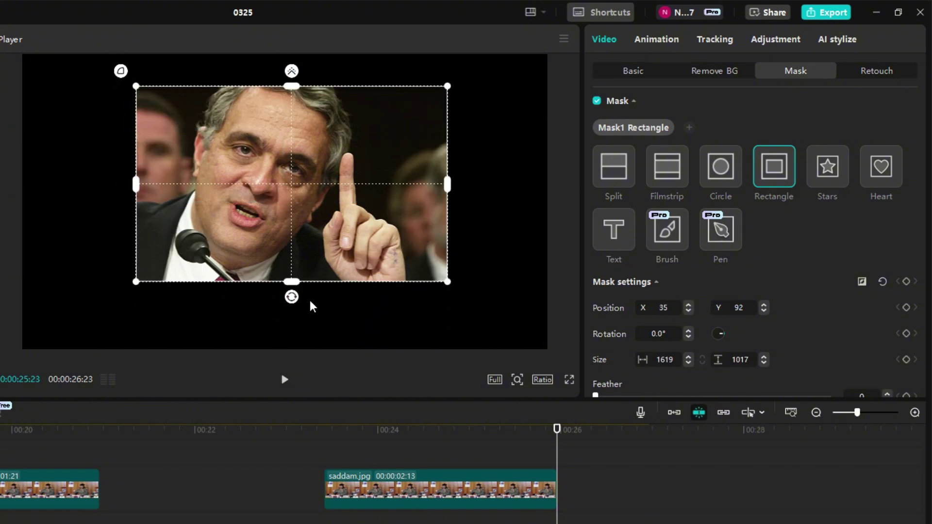
{"action": "left_click_drag", "start_coordinate": [448, 189], "coordinate": [376, 206]}
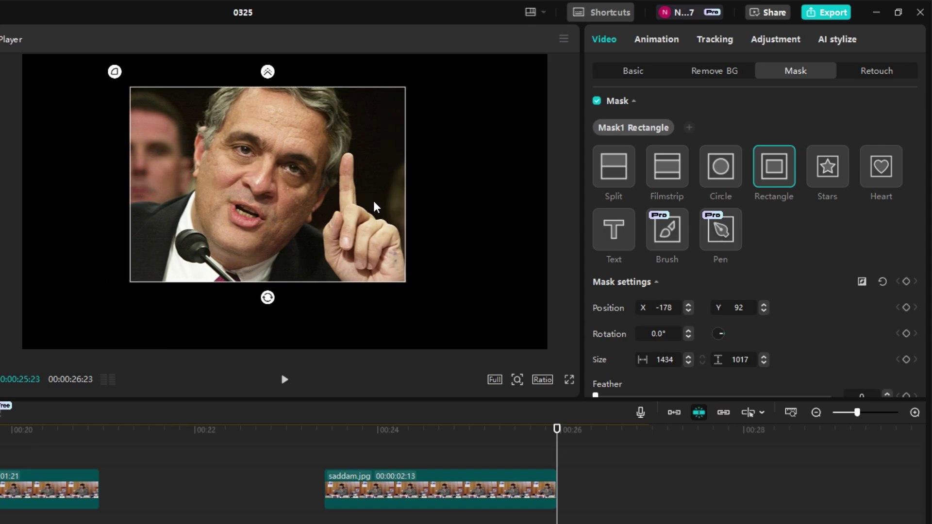
{"action": "left_click_drag", "start_coordinate": [275, 286], "coordinate": [270, 263]}
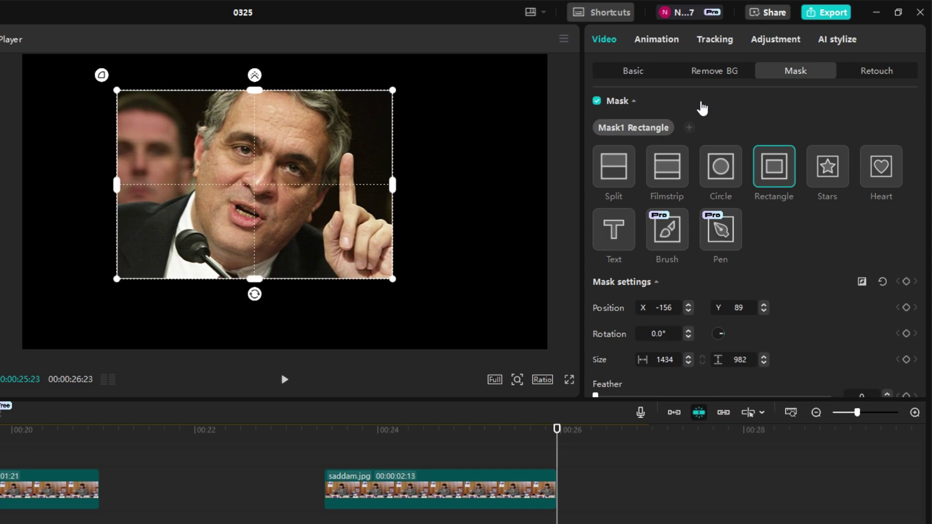
Enlarge the masked george tenet.jpg slightly, reposition it in the frame and tilt it a little clockwise
{"action": "left_click", "coordinate": [636, 73]}
{"action": "left_click_drag", "start_coordinate": [506, 85], "coordinate": [525, 82]}
{"action": "left_click_drag", "start_coordinate": [301, 196], "coordinate": [290, 189]}
{"action": "scroll", "coordinate": [699, 264], "scroll_direction": "down", "scroll_amount": 1}
{"action": "scroll", "coordinate": [701, 269], "scroll_direction": "up", "scroll_amount": 1}
{"action": "left_click", "coordinate": [687, 224]}
{"action": "left_click", "coordinate": [687, 224]}
{"action": "left_click", "coordinate": [687, 224]}
{"action": "left_click", "coordinate": [686, 224]}
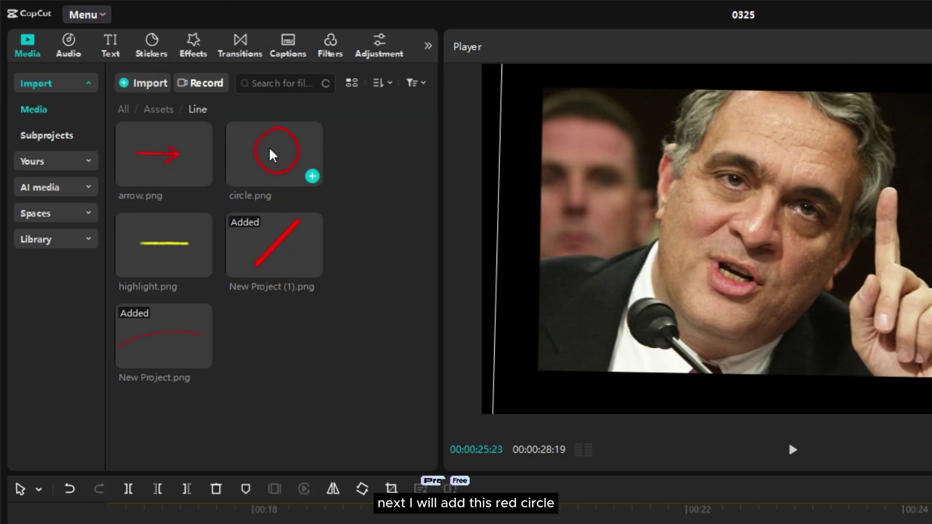
Add circle.png on a track above george tenet.jpg, starting at 00:00:25:23
{"action": "left_click", "coordinate": [269, 149]}
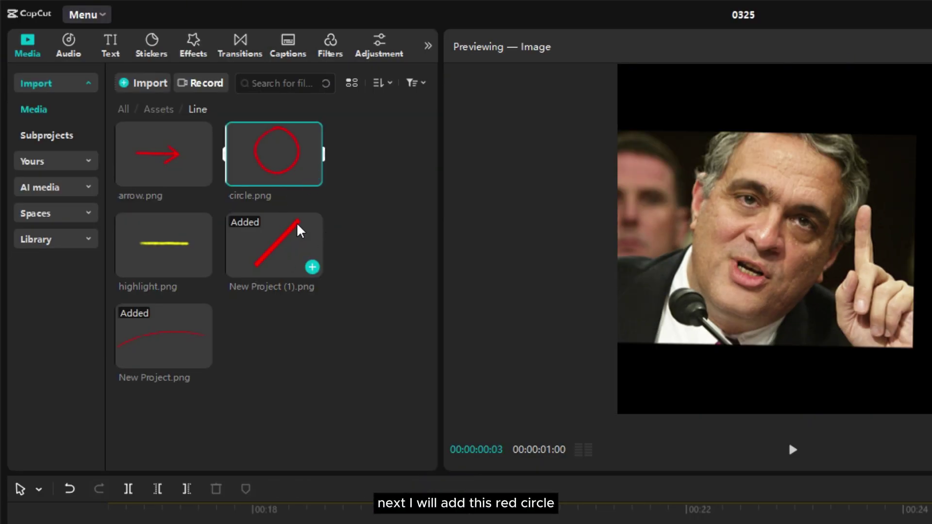
{"action": "left_click_drag", "start_coordinate": [274, 146], "coordinate": [931, 523]}
{"action": "left_click_drag", "start_coordinate": [674, 422], "coordinate": [516, 350]}
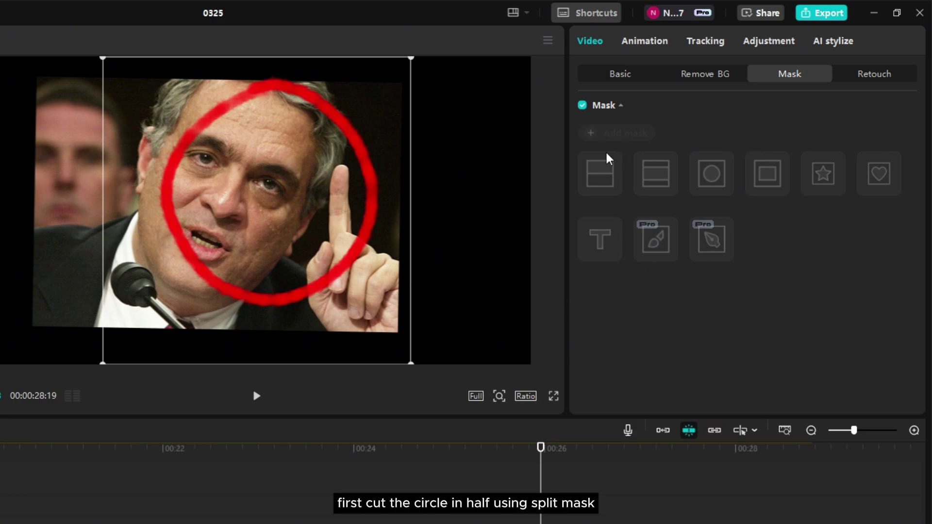
Cut circle.png in half with a split mask at X 47 and 90° rotation, and invert the mask on a duplicate layer
{"action": "left_click", "coordinate": [592, 137]}
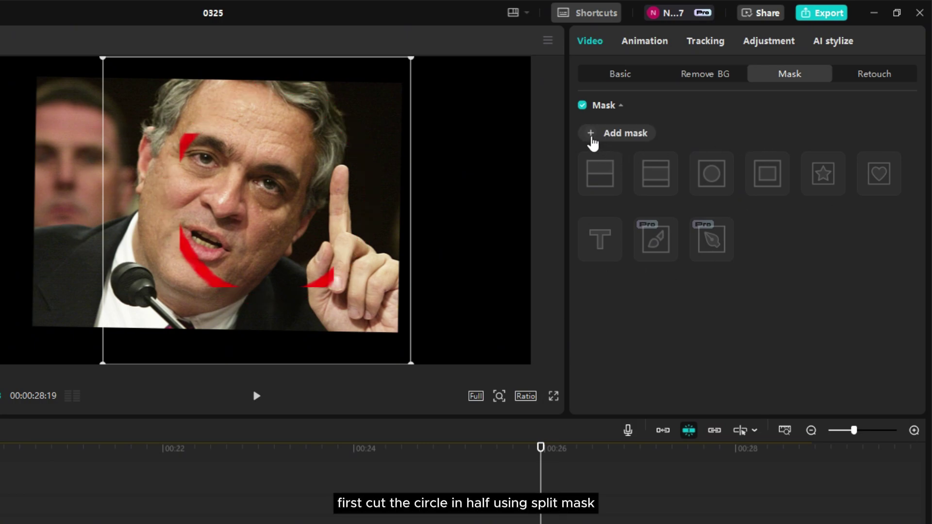
{"action": "left_click", "coordinate": [616, 182]}
{"action": "left_click_drag", "start_coordinate": [252, 231], "coordinate": [293, 212]}
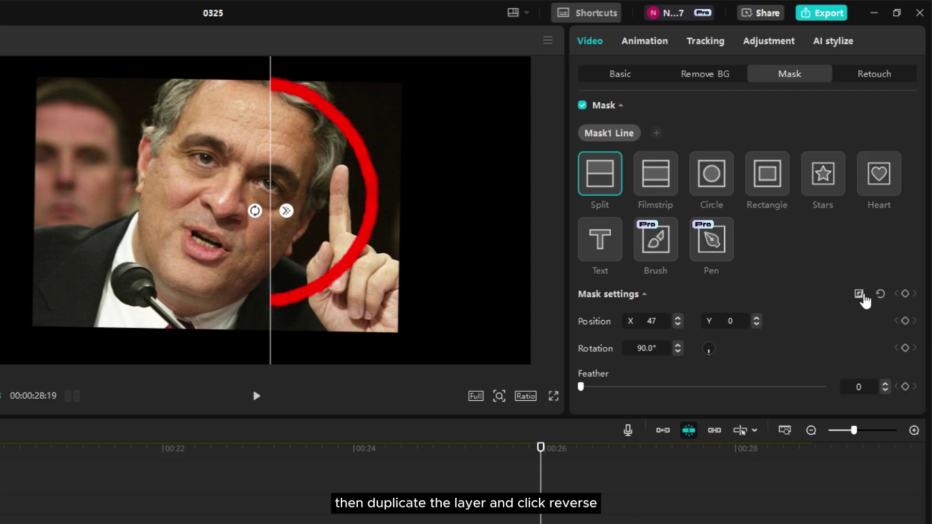
{"action": "left_click", "coordinate": [861, 295]}
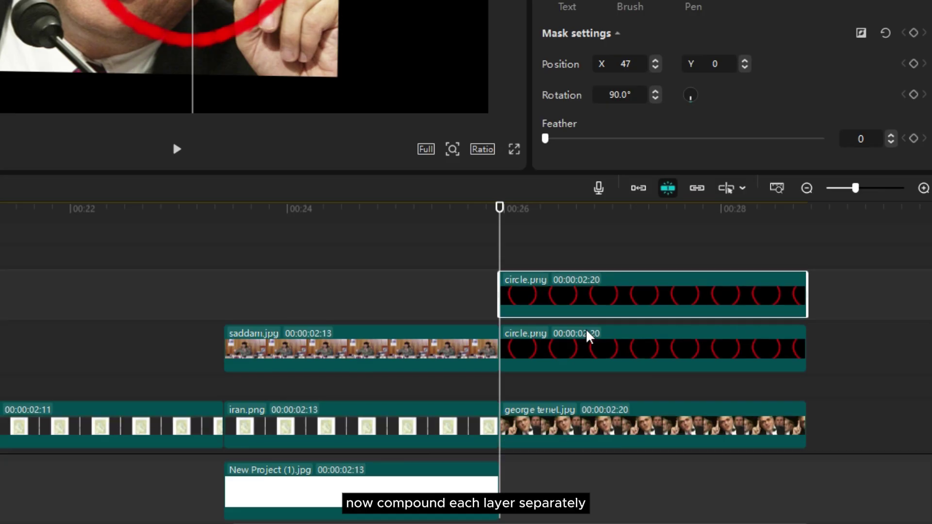
Turn each of the two half-circle layers into its own compound clip
{"action": "scroll", "coordinate": [586, 331], "scroll_direction": "down", "scroll_amount": 1}
{"action": "scroll", "coordinate": [566, 255], "scroll_direction": "down", "scroll_amount": 2}
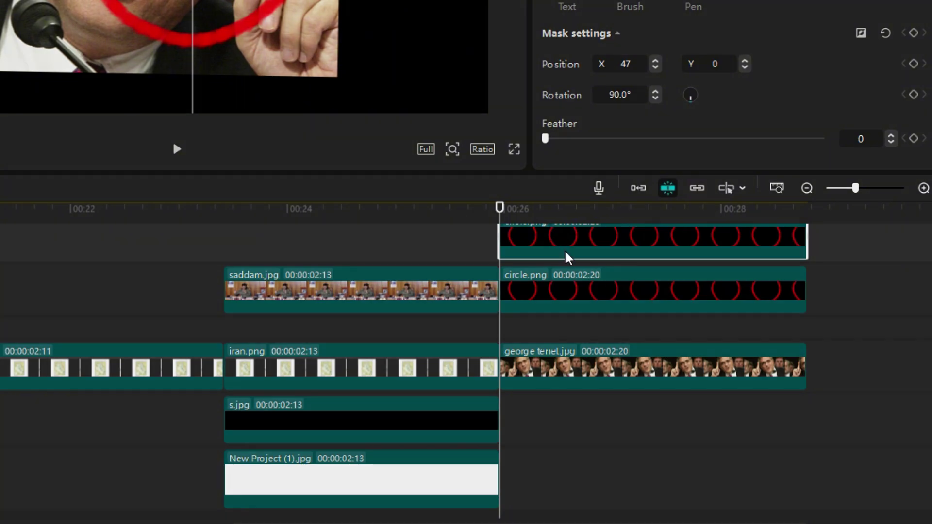
{"action": "right_click", "coordinate": [568, 257]}
{"action": "left_click", "coordinate": [714, 197]}
{"action": "left_click", "coordinate": [563, 308]}
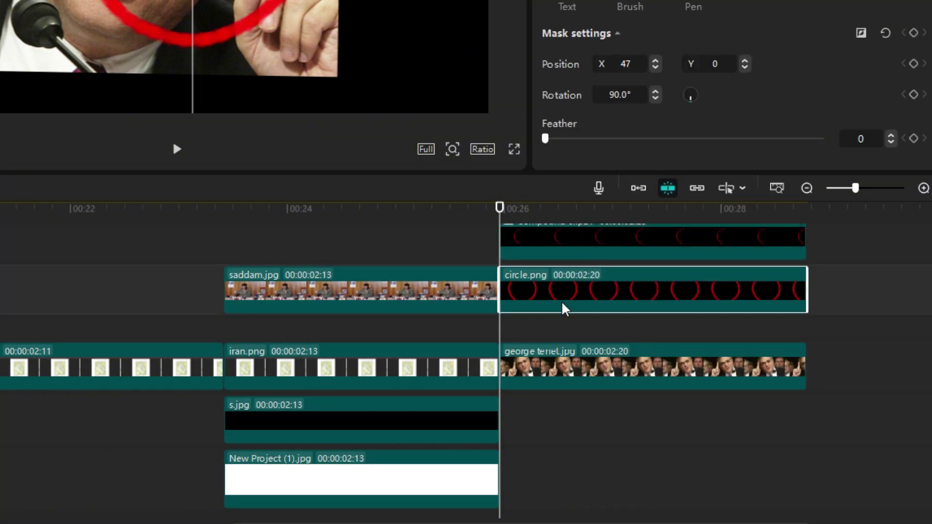
{"action": "right_click", "coordinate": [564, 309]}
{"action": "left_click", "coordinate": [689, 195]}
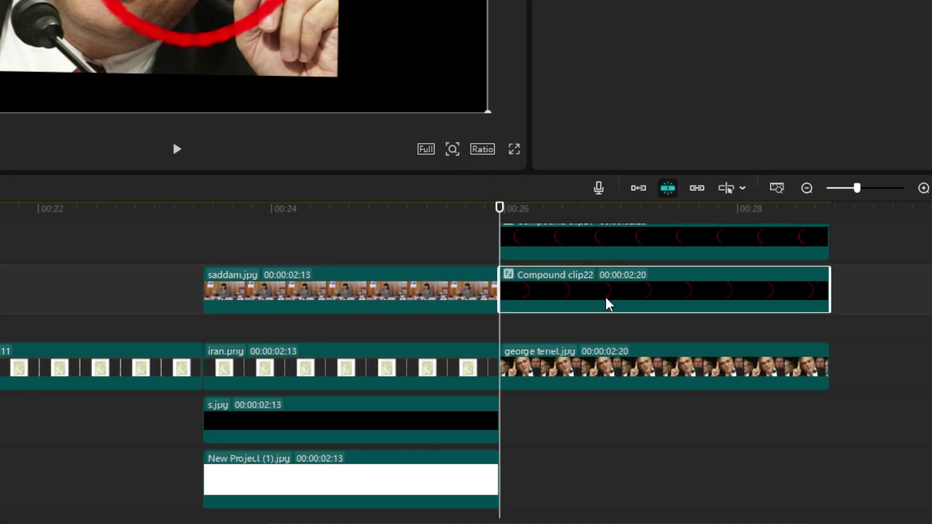
Add a split mask to the lower half-circle compound clip, rotated to -90° and positioned at X 50
{"action": "scroll", "coordinate": [621, 323], "scroll_direction": "up", "scroll_amount": 1}
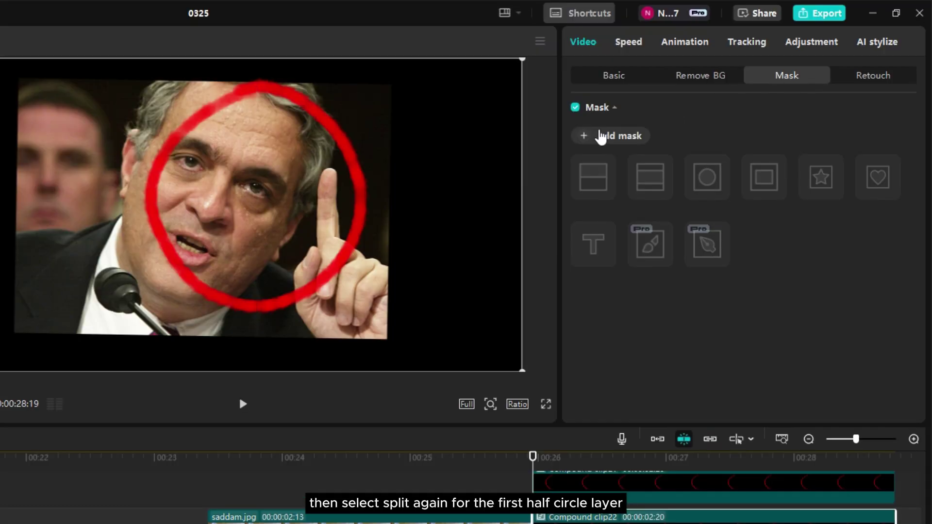
{"action": "left_click", "coordinate": [600, 134]}
{"action": "left_click", "coordinate": [593, 180]}
{"action": "left_click_drag", "start_coordinate": [244, 232], "coordinate": [291, 214]}
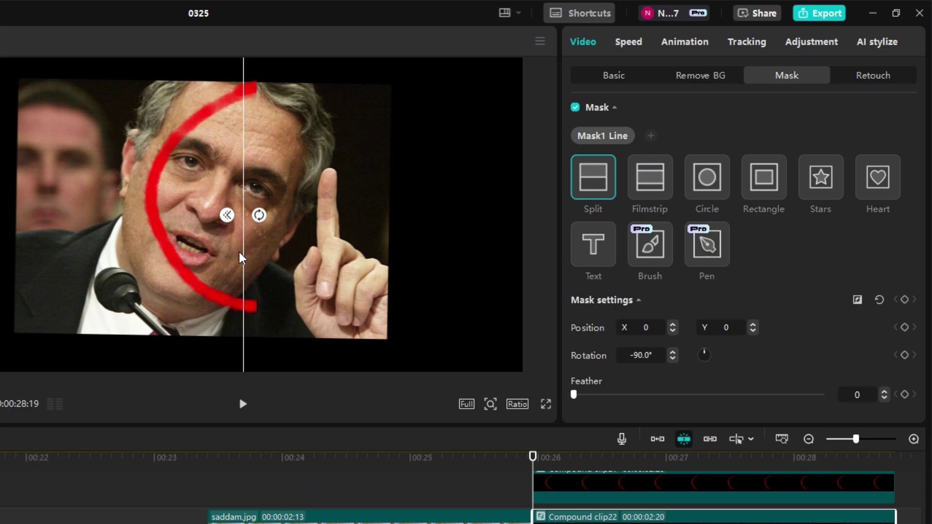
{"action": "left_click_drag", "start_coordinate": [258, 260], "coordinate": [261, 261]}
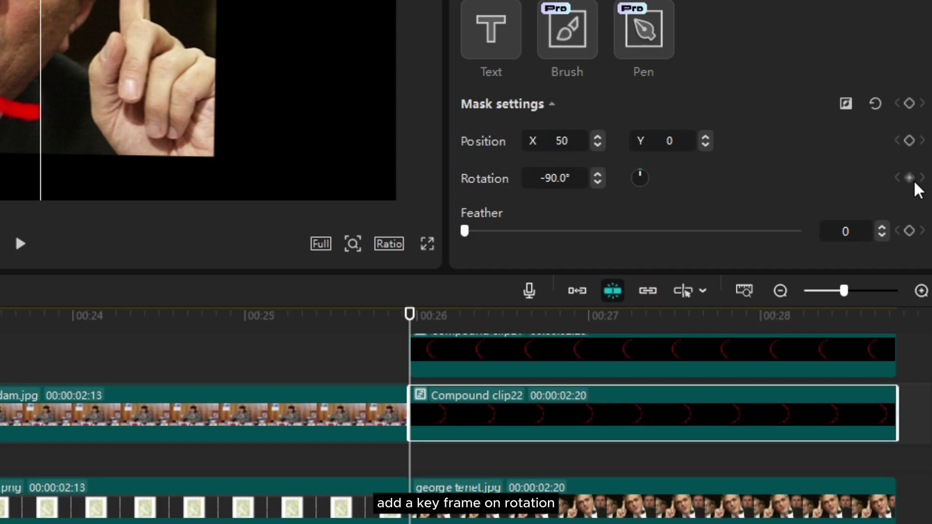
Keyframe the lower half circle's mask rotation at the clip start and set it to 90° at 00:00:26:12
{"action": "left_click", "coordinate": [906, 355]}
{"action": "left_click", "coordinate": [502, 330]}
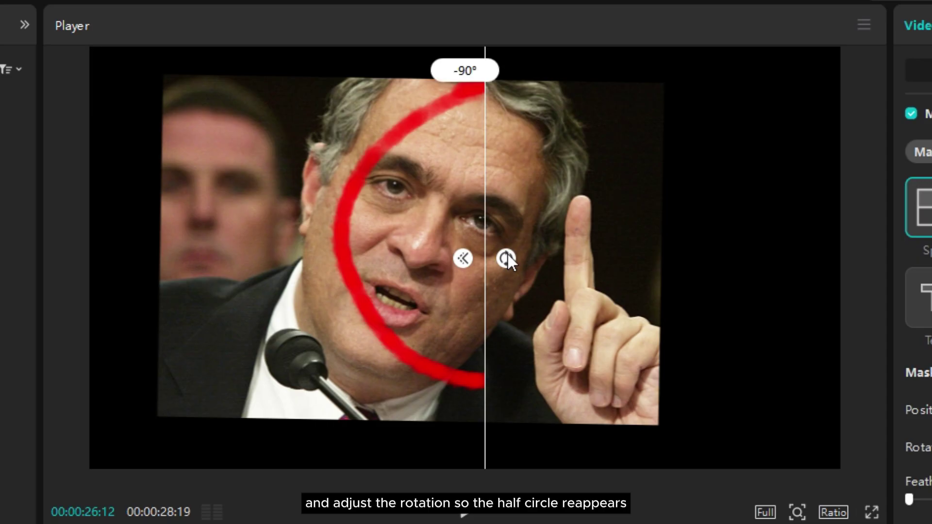
{"action": "left_click_drag", "start_coordinate": [508, 255], "coordinate": [435, 275]}
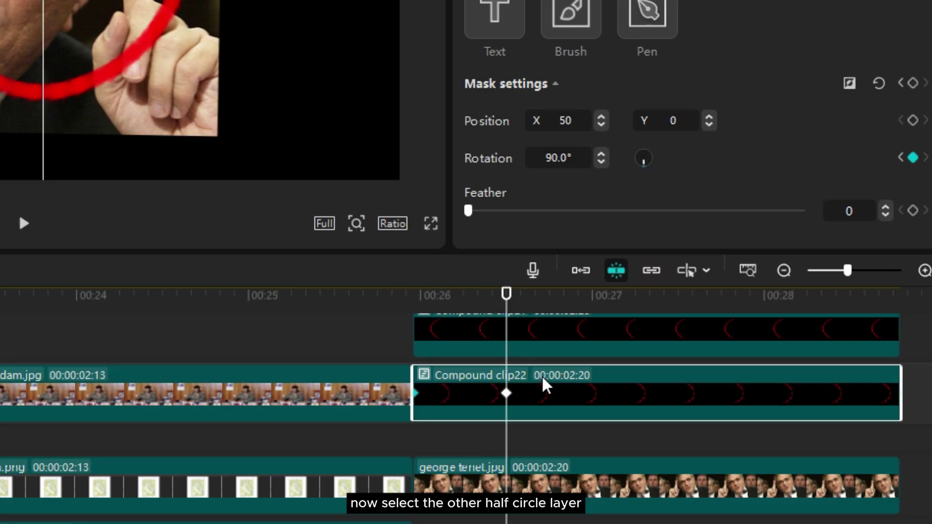
Add a split mask to the upper half-circle compound clip
{"action": "scroll", "coordinate": [545, 385], "scroll_direction": "up", "scroll_amount": 1}
{"action": "left_click", "coordinate": [537, 367]}
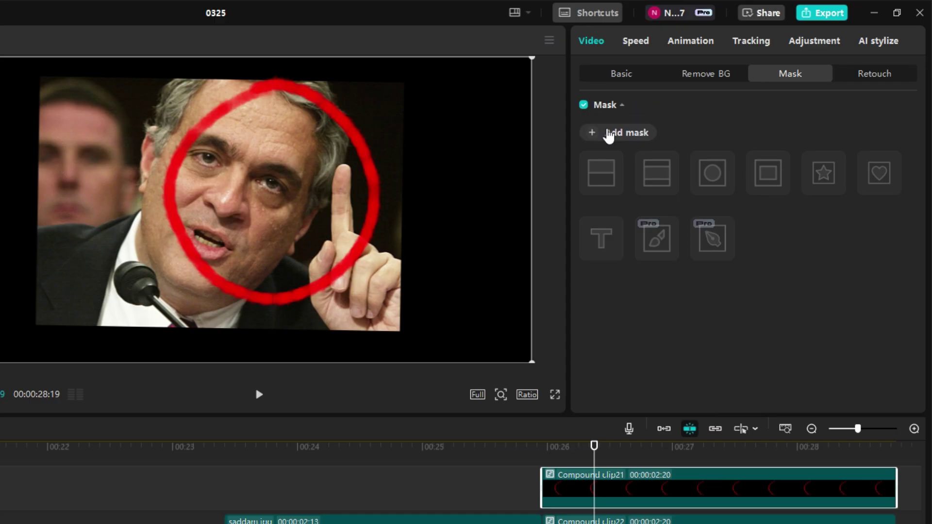
{"action": "left_click", "coordinate": [610, 132]}
{"action": "left_click", "coordinate": [598, 177]}
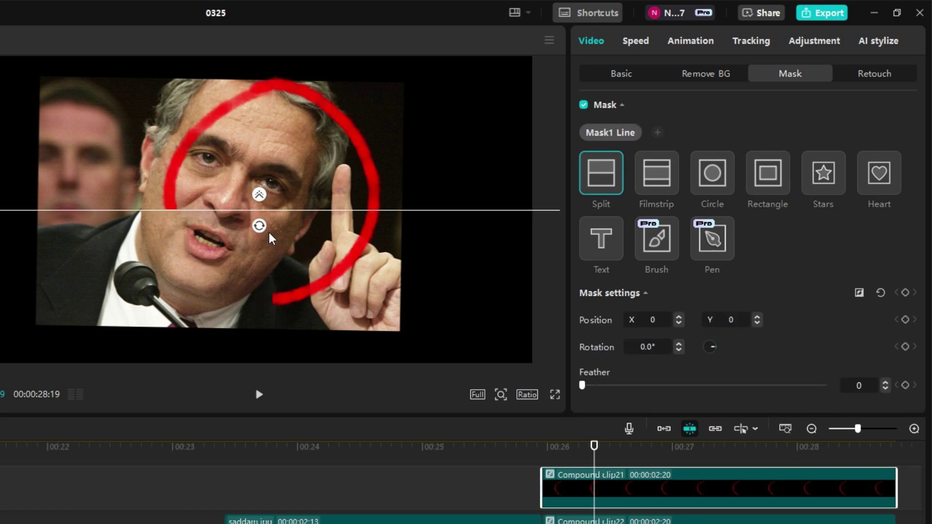
{"action": "left_click_drag", "start_coordinate": [261, 226], "coordinate": [292, 210]}
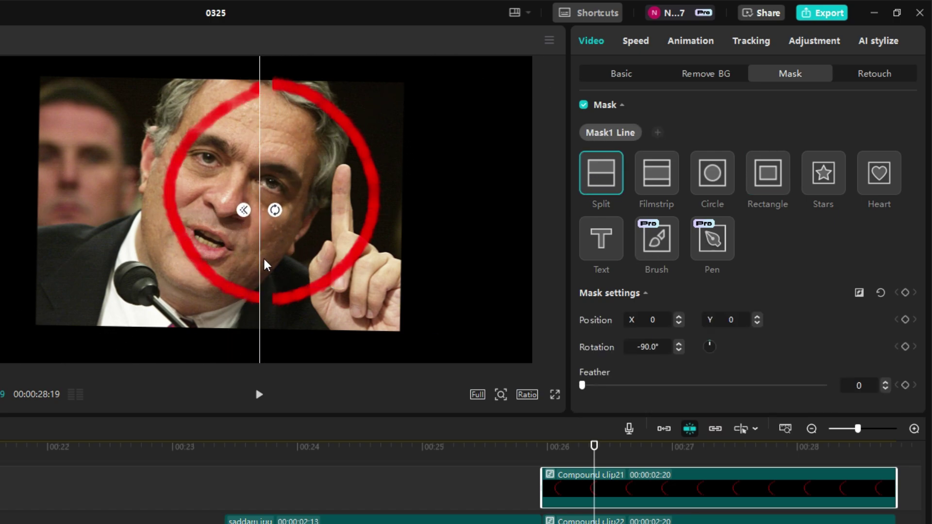
{"action": "left_click_drag", "start_coordinate": [264, 263], "coordinate": [281, 262]}
{"action": "key", "text": "ctrl+z"}
{"action": "key", "text": "ctrl+z"}
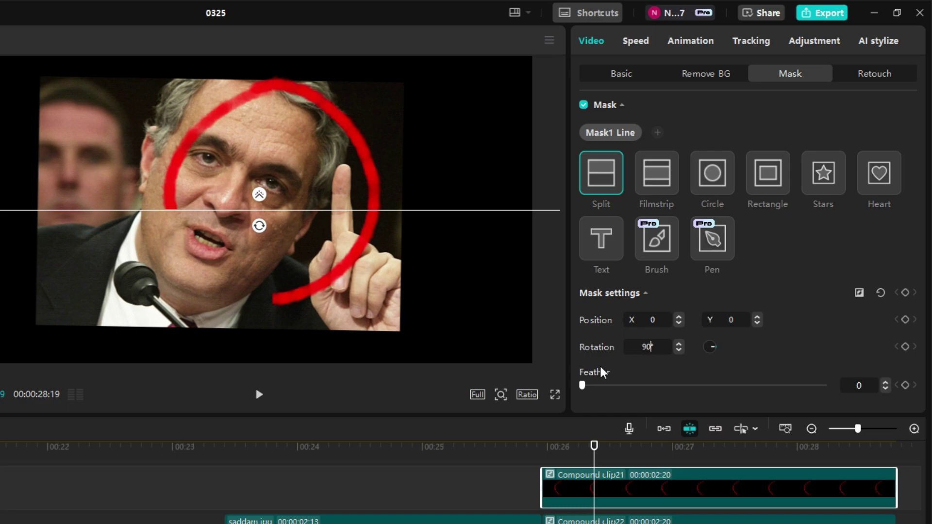
Add a second mask rotation keyframe of 270° further along the upper half-circle compound clip
{"action": "left_click_drag", "start_coordinate": [593, 463], "coordinate": [635, 464]}
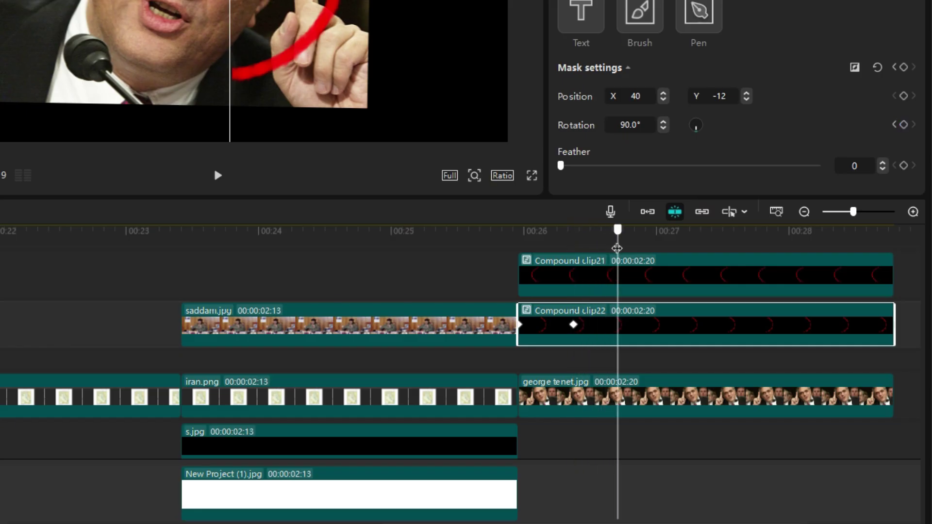
{"action": "left_click", "coordinate": [641, 275]}
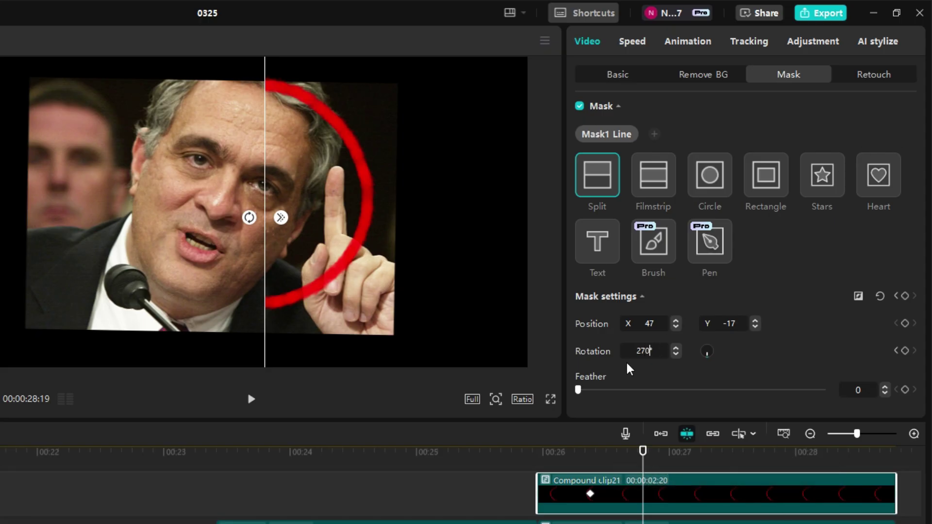
{"action": "key", "text": "Return"}
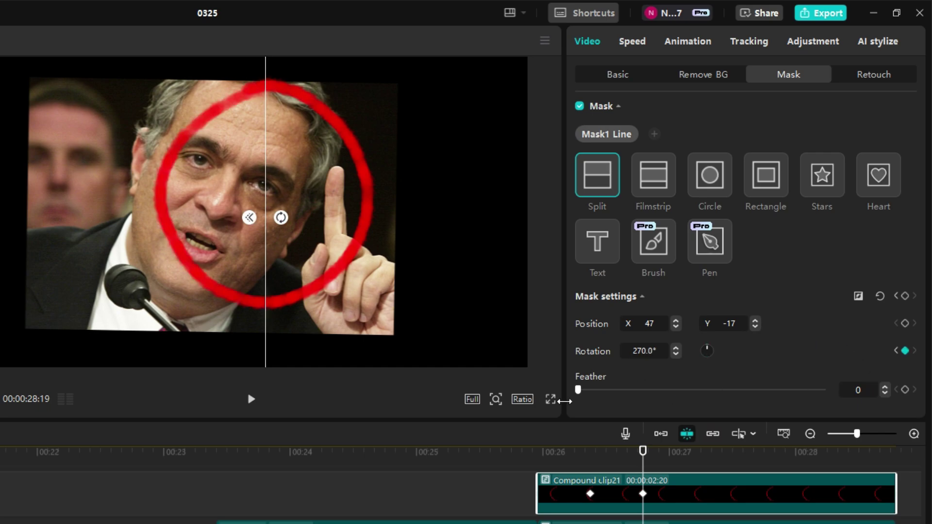
{"action": "left_click_drag", "start_coordinate": [644, 461], "coordinate": [666, 467]}
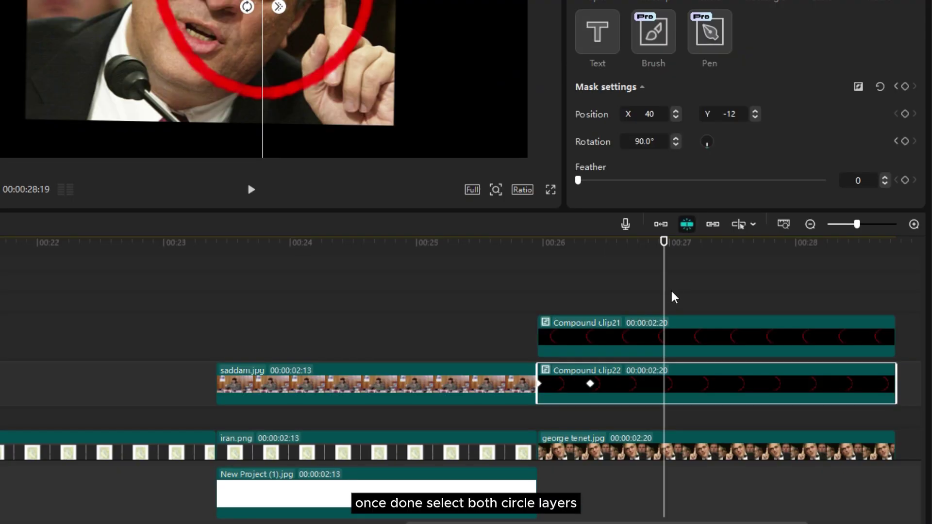
Combine both half-circle clips into one compound clip and set its blend mode to Multiply
{"action": "left_click_drag", "start_coordinate": [665, 291], "coordinate": [558, 291]}
{"action": "left_click_drag", "start_coordinate": [632, 293], "coordinate": [616, 409]}
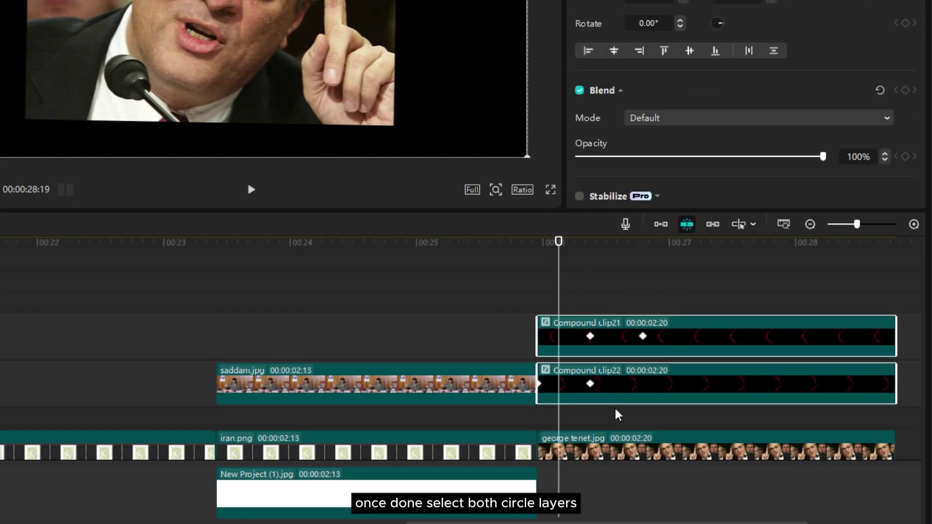
{"action": "key", "text": "alt+g"}
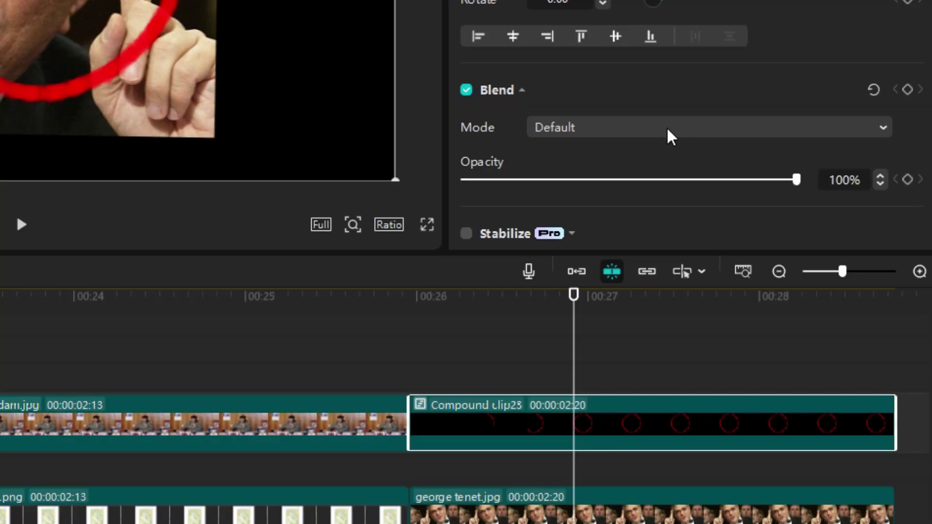
{"action": "left_click", "coordinate": [729, 123]}
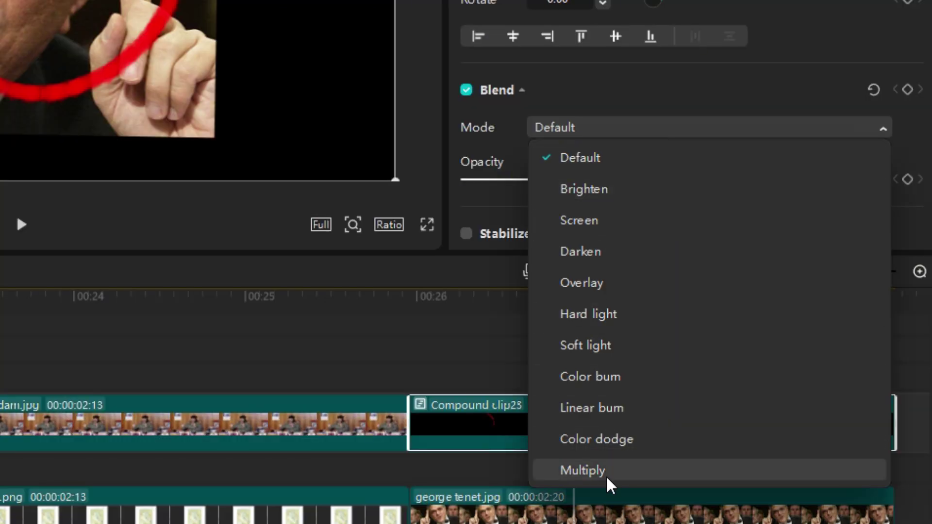
{"action": "left_click", "coordinate": [684, 375]}
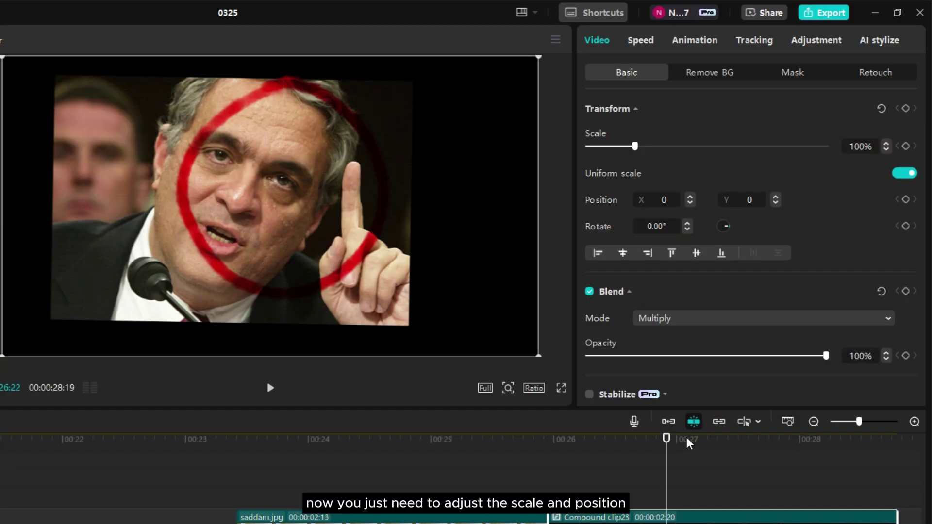
Adjust the red circle's scale and position so that it surrounds the man's head in the portrait
{"action": "left_click_drag", "start_coordinate": [574, 327], "coordinate": [539, 332]}
{"action": "left_click_drag", "start_coordinate": [643, 469], "coordinate": [671, 469]}
{"action": "left_click_drag", "start_coordinate": [635, 146], "coordinate": [657, 146]}
{"action": "left_click_drag", "start_coordinate": [411, 257], "coordinate": [307, 255]}
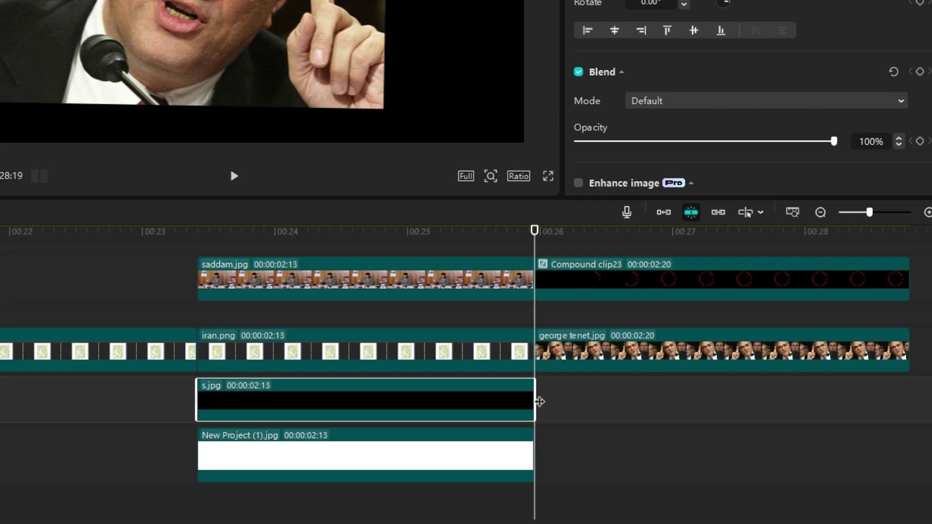
Extend the black s.jpg background to the portrait's end at 00:00:28:19, and shrink the portrait with its circle into the frame's left half
{"action": "left_click_drag", "start_coordinate": [536, 395], "coordinate": [911, 395]}
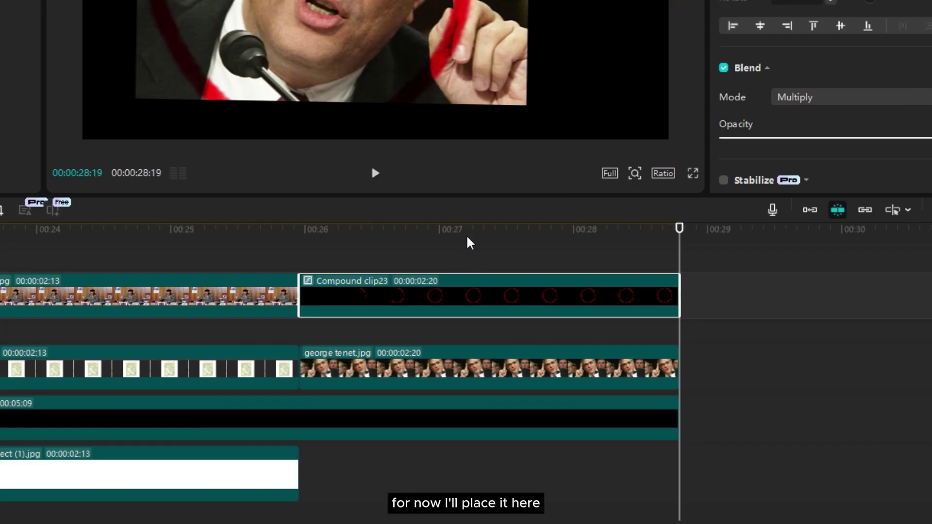
{"action": "left_click", "coordinate": [479, 375]}
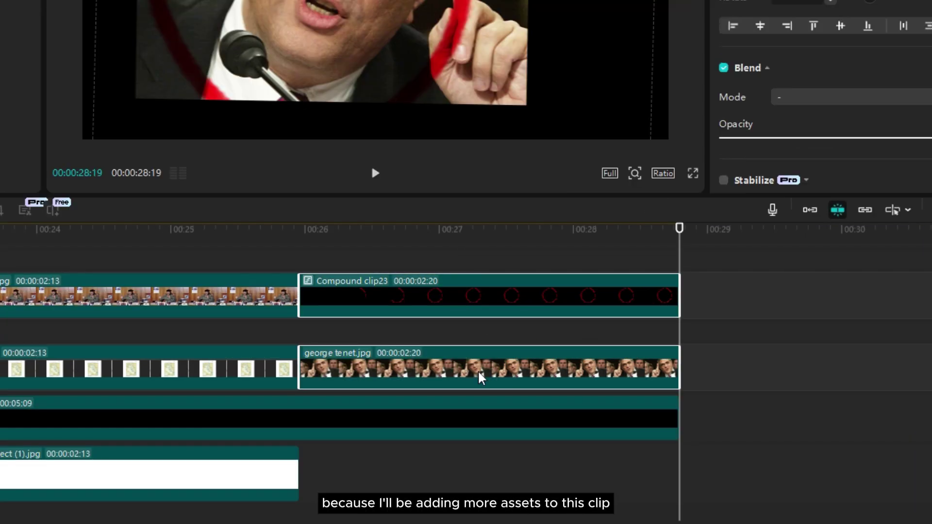
{"action": "left_click_drag", "start_coordinate": [570, 158], "coordinate": [531, 233]}
{"action": "left_click_drag", "start_coordinate": [803, 96], "coordinate": [614, 201]}
{"action": "left_click_drag", "start_coordinate": [440, 328], "coordinate": [385, 244]}
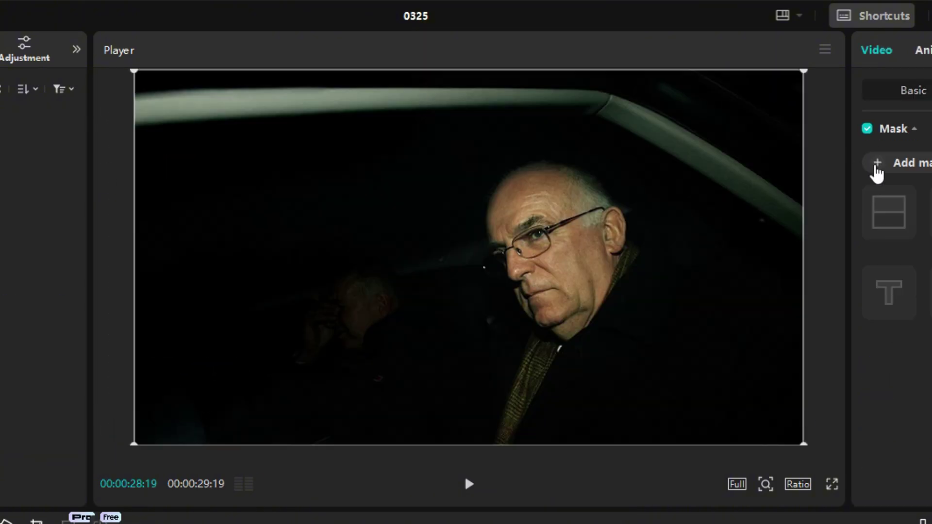
Add a mask to the photo of the man with glasses and place it in the right half of the frame
{"action": "left_click", "coordinate": [874, 171]}
{"action": "left_click_drag", "start_coordinate": [662, 256], "coordinate": [681, 269]}
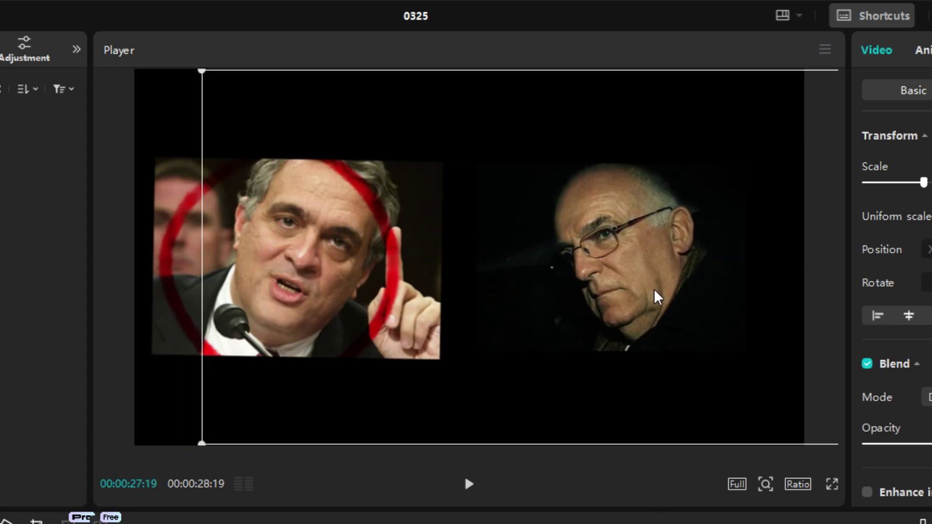
{"action": "left_click", "coordinate": [656, 295]}
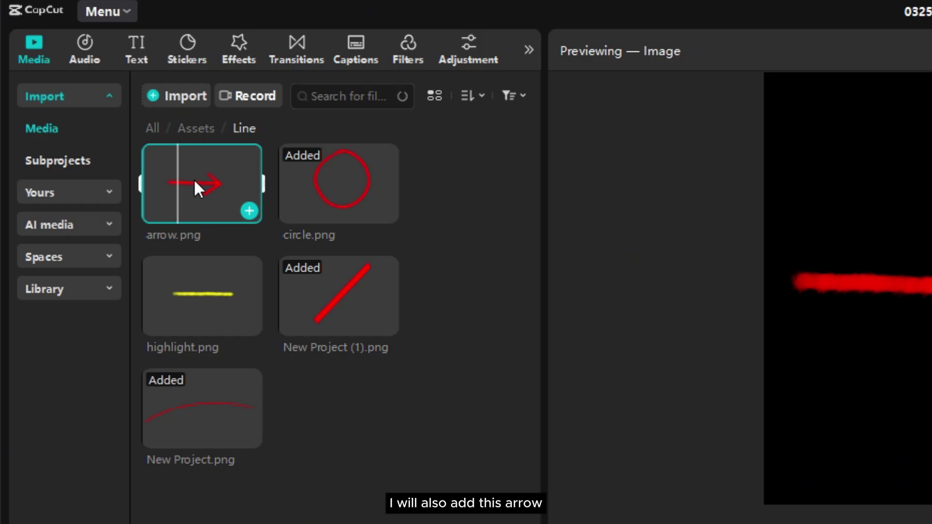
Add arrow.png above the photos from 00:00:27:04 and give it a split mask rotated to -90° at X -483
{"action": "left_click_drag", "start_coordinate": [193, 183], "coordinate": [431, 319]}
{"action": "left_click_drag", "start_coordinate": [571, 317], "coordinate": [650, 318]}
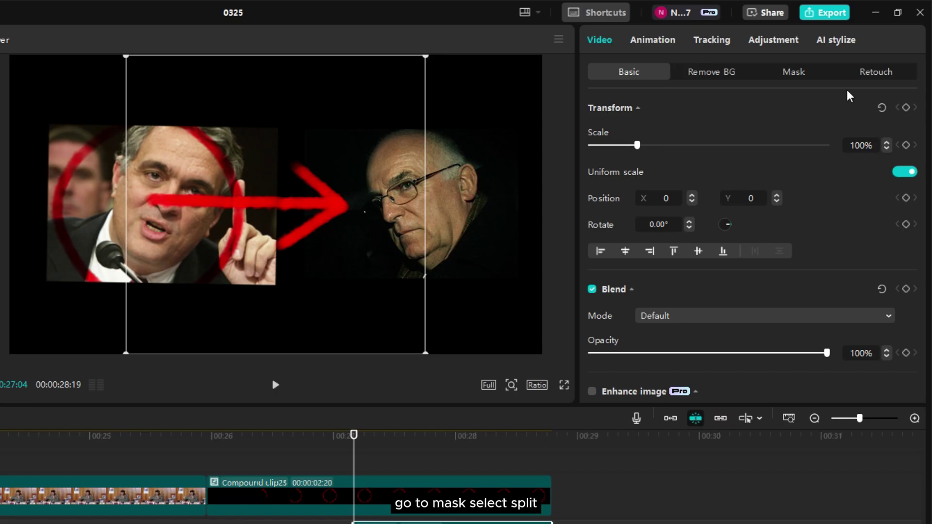
{"action": "left_click", "coordinate": [793, 71]}
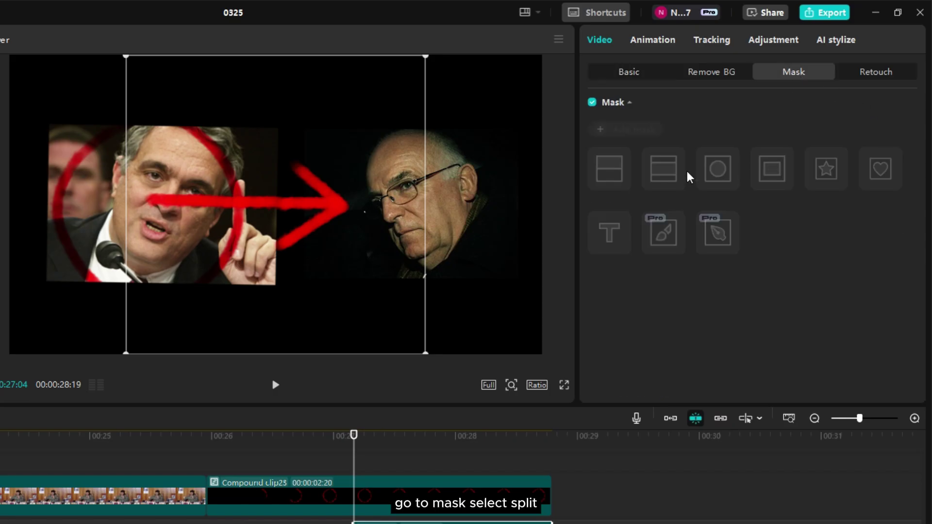
{"action": "left_click", "coordinate": [608, 129]}
{"action": "left_click", "coordinate": [610, 170]}
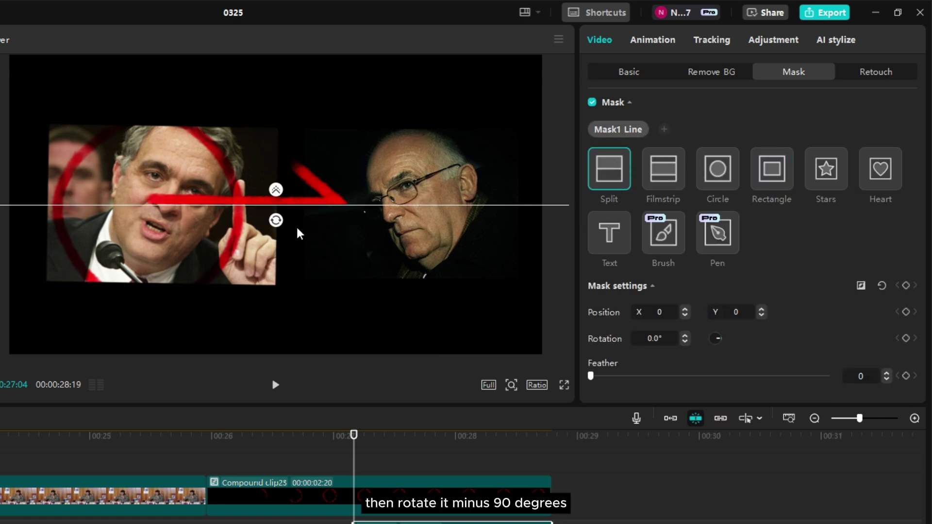
{"action": "left_click_drag", "start_coordinate": [275, 222], "coordinate": [145, 248]}
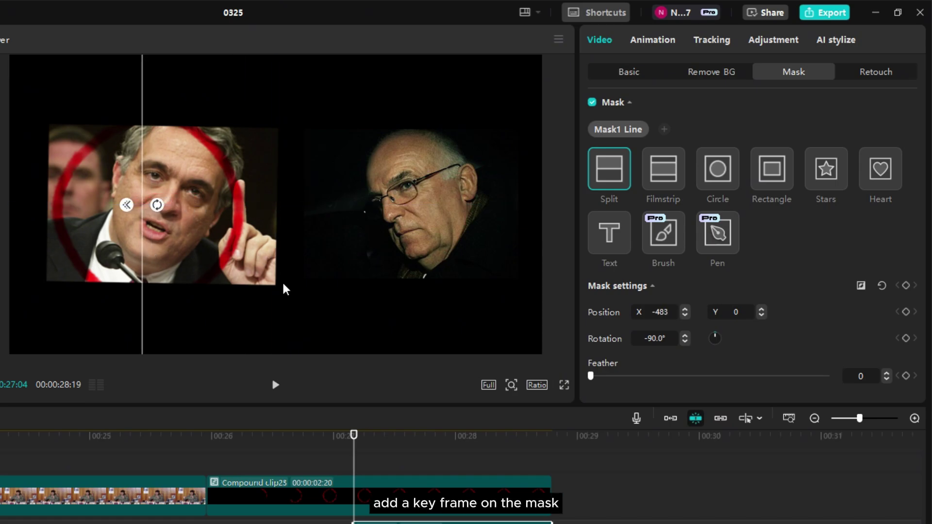
Keyframe the arrow's mask at the clip start, and at 00:00:27:13 move the mask to X 348, Y -25
{"action": "left_click", "coordinate": [906, 285]}
{"action": "left_click_drag", "start_coordinate": [354, 450], "coordinate": [398, 449]}
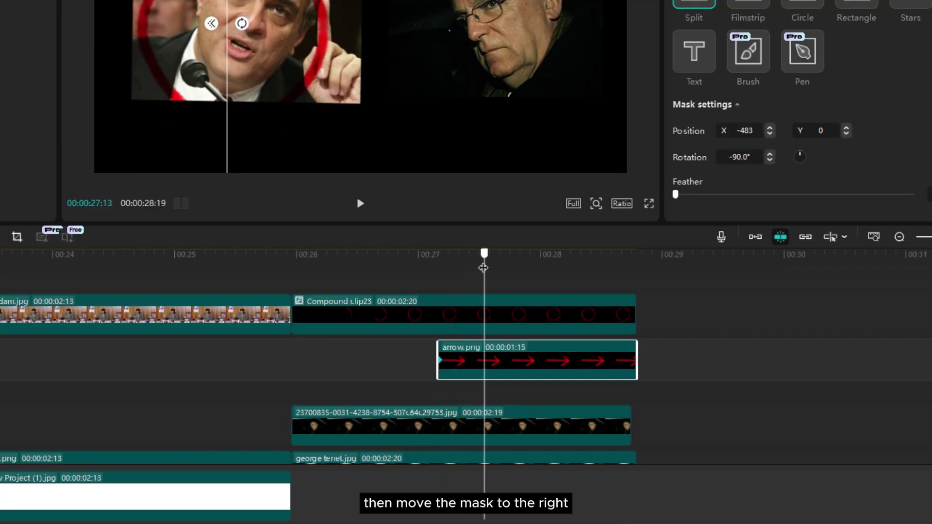
{"action": "left_click_drag", "start_coordinate": [233, 133], "coordinate": [460, 137]}
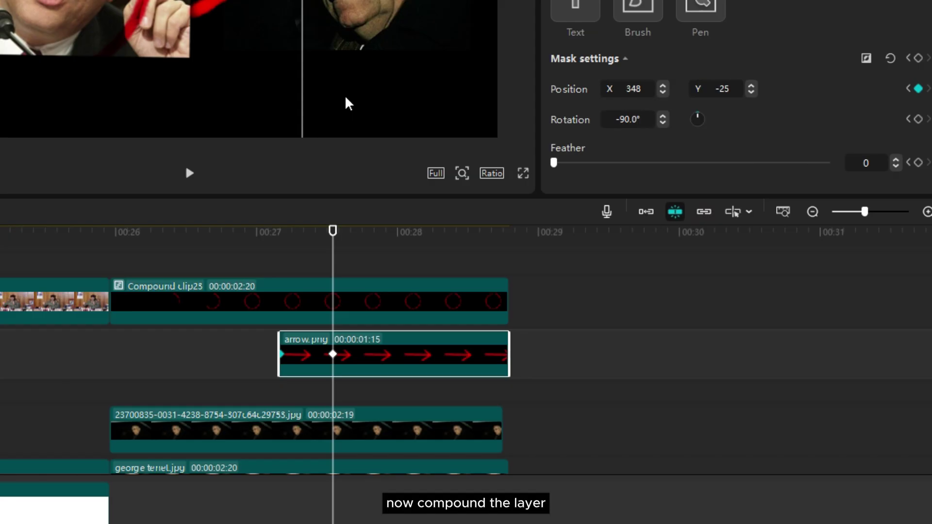
Turn the arrow layer into a compound clip and set its blend mode to Multiply
{"action": "right_click", "coordinate": [395, 369]}
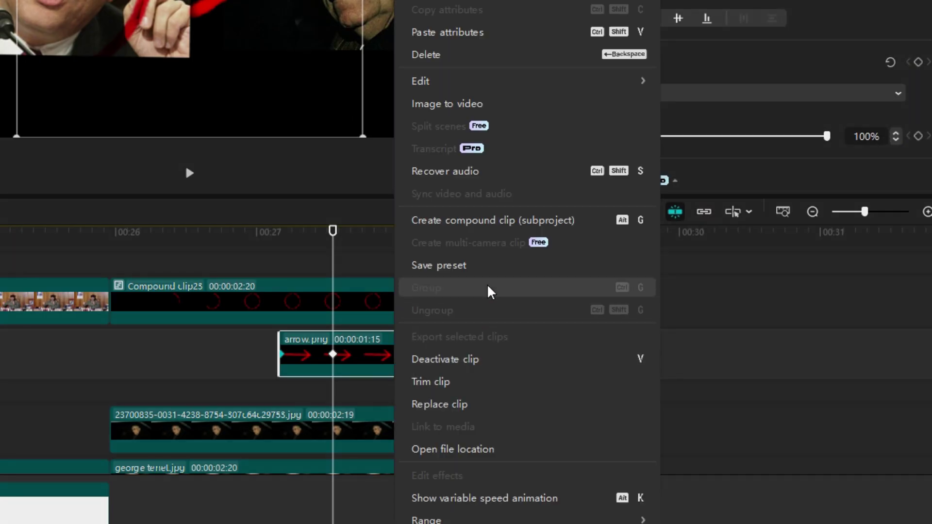
{"action": "left_click", "coordinate": [495, 221]}
{"action": "left_click", "coordinate": [672, 94]}
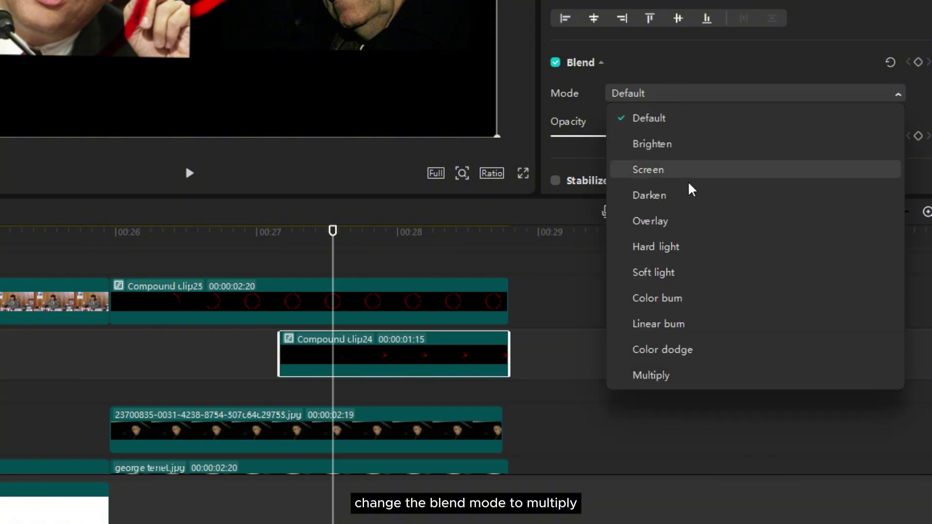
{"action": "left_click", "coordinate": [641, 376]}
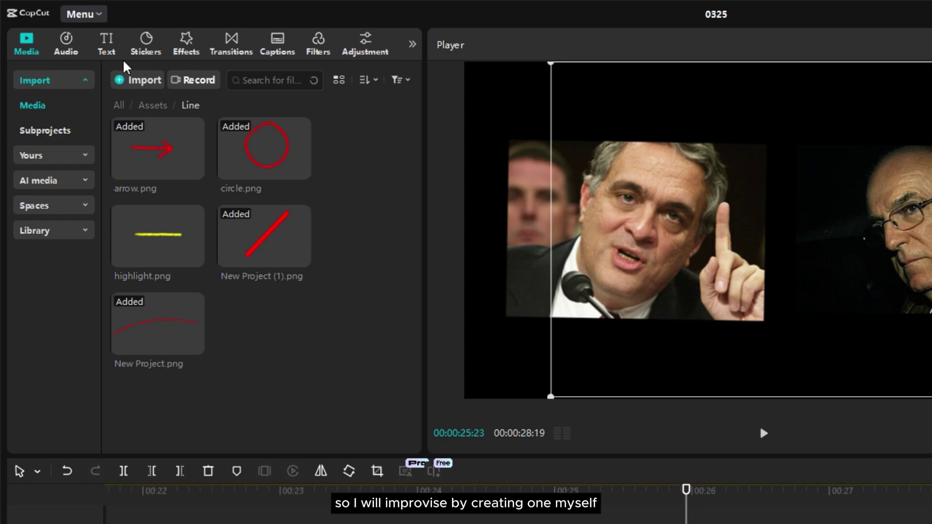
Add a text layer reading "1500 NEGATIVE REVERSAL A4" at font size 5 and place it above the left photo
{"action": "left_click", "coordinate": [105, 49]}
{"action": "left_click_drag", "start_coordinate": [173, 104], "coordinate": [693, 523]}
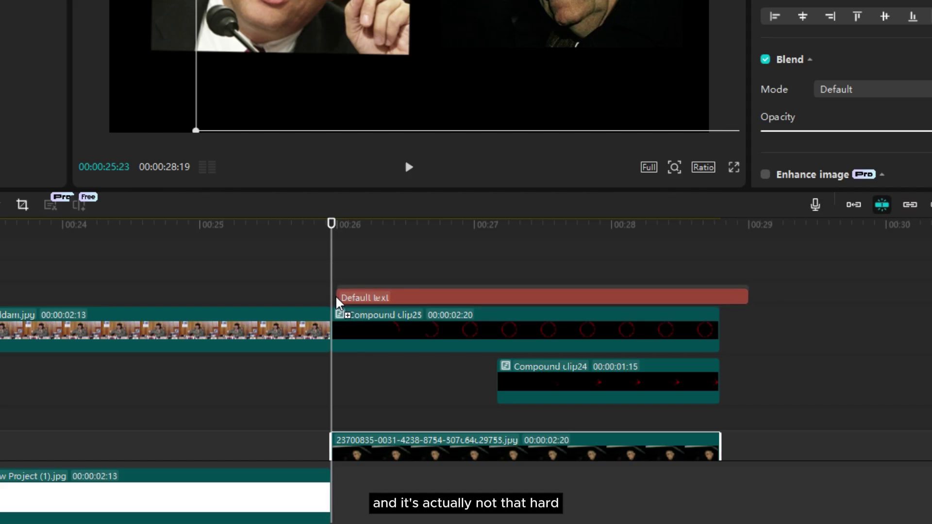
{"action": "left_click", "coordinate": [339, 297]}
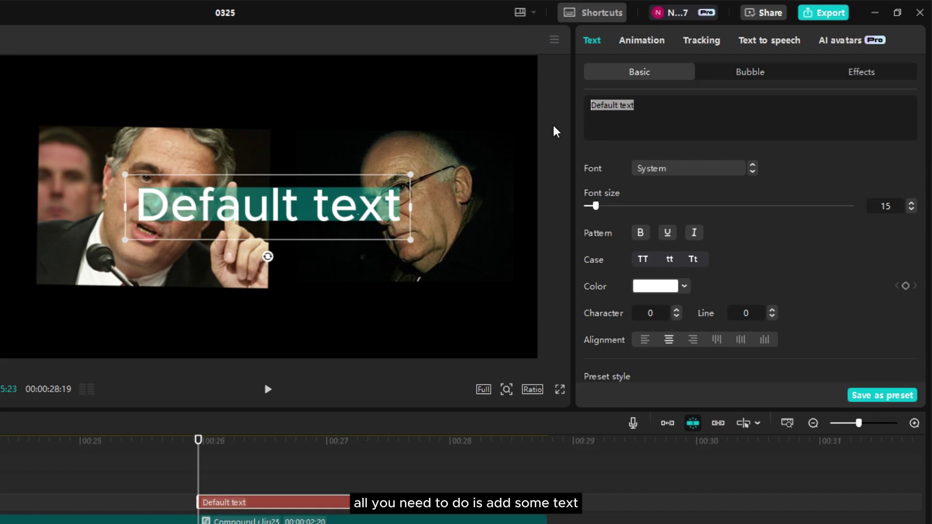
{"action": "type", "text": "1500 NEGATIVE REVERSAL A4"}
{"action": "left_click_drag", "start_coordinate": [596, 206], "coordinate": [587, 206]}
{"action": "left_click_drag", "start_coordinate": [298, 215], "coordinate": [294, 98]}
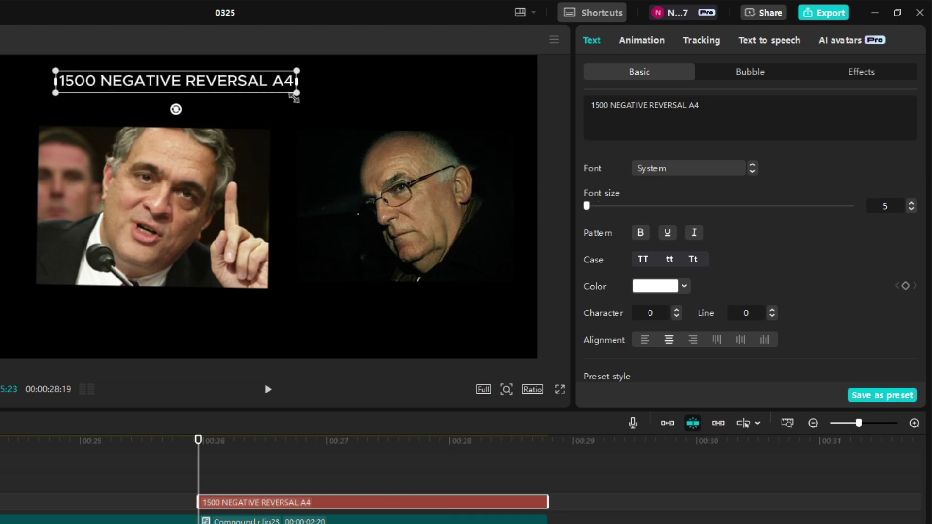
Rotate the text to 1.00° to follow the left photo's tilt, and scale it down above the photo
{"action": "scroll", "coordinate": [687, 345], "scroll_direction": "down", "scroll_amount": 5}
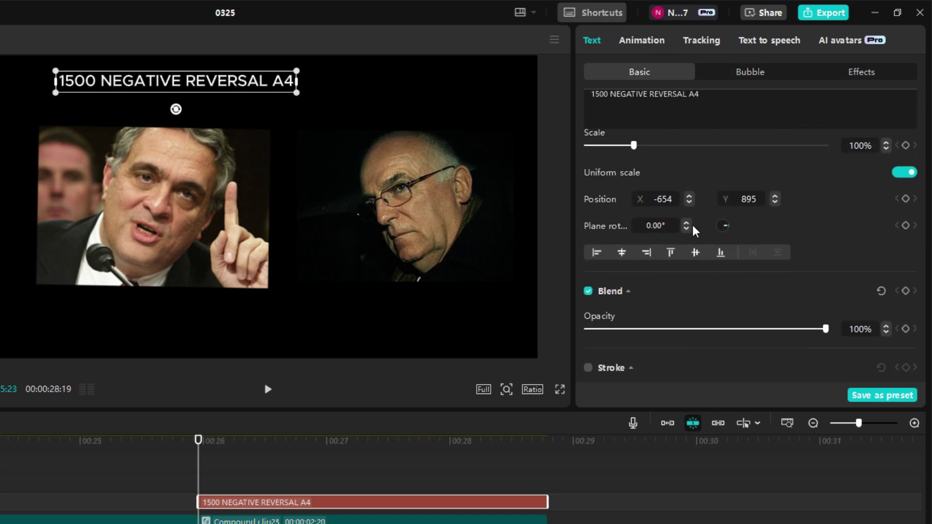
{"action": "left_click", "coordinate": [686, 228]}
{"action": "left_click", "coordinate": [686, 228]}
{"action": "left_click", "coordinate": [686, 223]}
{"action": "left_click", "coordinate": [686, 223]}
{"action": "left_click_drag", "start_coordinate": [207, 85], "coordinate": [182, 109]}
{"action": "left_click", "coordinate": [686, 228]}
{"action": "left_click", "coordinate": [687, 228]}
{"action": "left_click", "coordinate": [686, 228]}
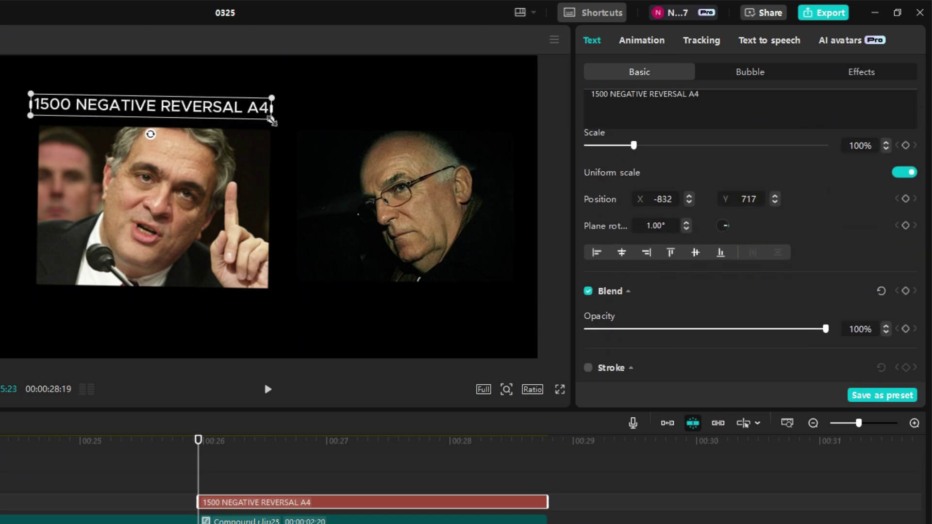
{"action": "left_click_drag", "start_coordinate": [272, 120], "coordinate": [205, 93]}
Set the text's character spacing to 7
{"action": "scroll", "coordinate": [776, 240], "scroll_direction": "up", "scroll_amount": 5}
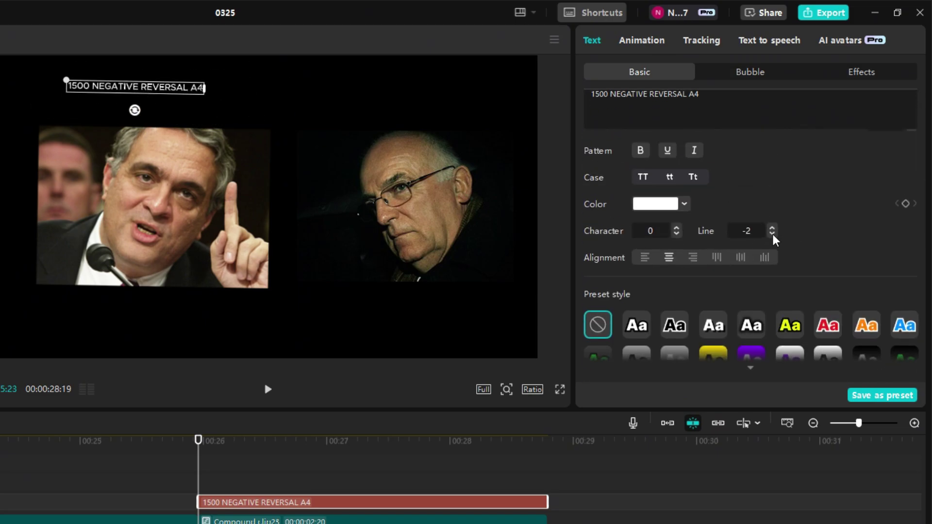
{"action": "left_click", "coordinate": [676, 227]}
{"action": "left_click", "coordinate": [676, 227]}
{"action": "left_click", "coordinate": [677, 227]}
{"action": "left_click", "coordinate": [676, 227]}
{"action": "left_click", "coordinate": [677, 227]}
{"action": "left_click", "coordinate": [676, 228]}
{"action": "left_click", "coordinate": [676, 228]}
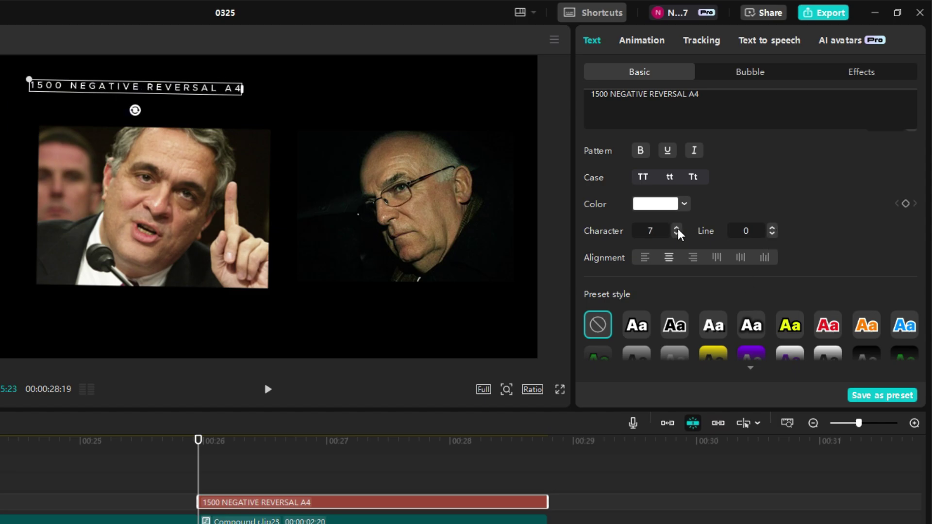
Scale the text to 55% and move it to X -704, Y 832
{"action": "left_click_drag", "start_coordinate": [29, 79], "coordinate": [33, 80]}
{"action": "left_click_drag", "start_coordinate": [145, 91], "coordinate": [182, 90]}
{"action": "left_click", "coordinate": [458, 137]}
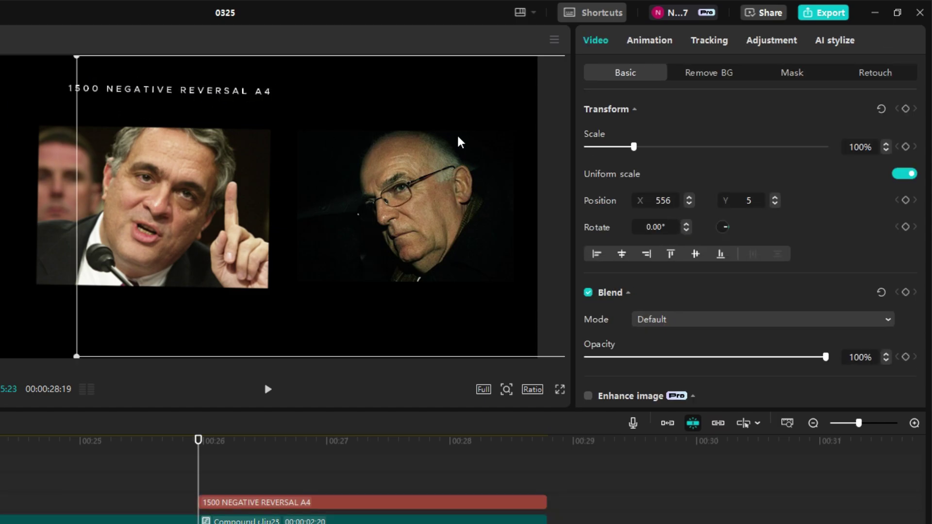
Fine-tune the text's tilt, keeping it at 1.00°, and move it to X -805, Y 842
{"action": "left_click", "coordinate": [302, 500]}
{"action": "scroll", "coordinate": [732, 306], "scroll_direction": "down", "scroll_amount": 5}
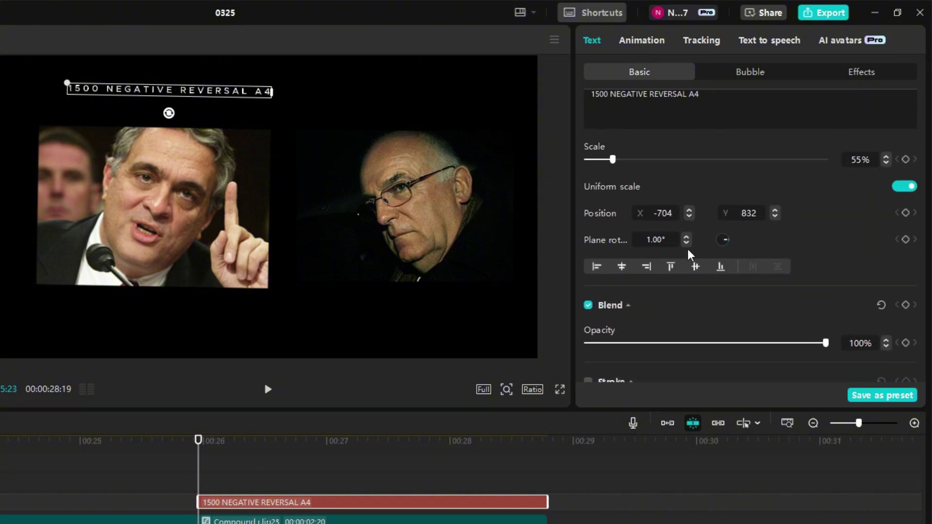
{"action": "left_click", "coordinate": [687, 242]}
{"action": "left_click", "coordinate": [688, 241]}
{"action": "left_click", "coordinate": [688, 244]}
{"action": "mouse_move", "coordinate": [156, 89]}
{"action": "left_mouse_down"}
{"action": "mouse_move", "coordinate": [151, 120]}
{"action": "mouse_move", "coordinate": [150, 82]}
{"action": "left_mouse_up"}
{"action": "left_click", "coordinate": [686, 245]}
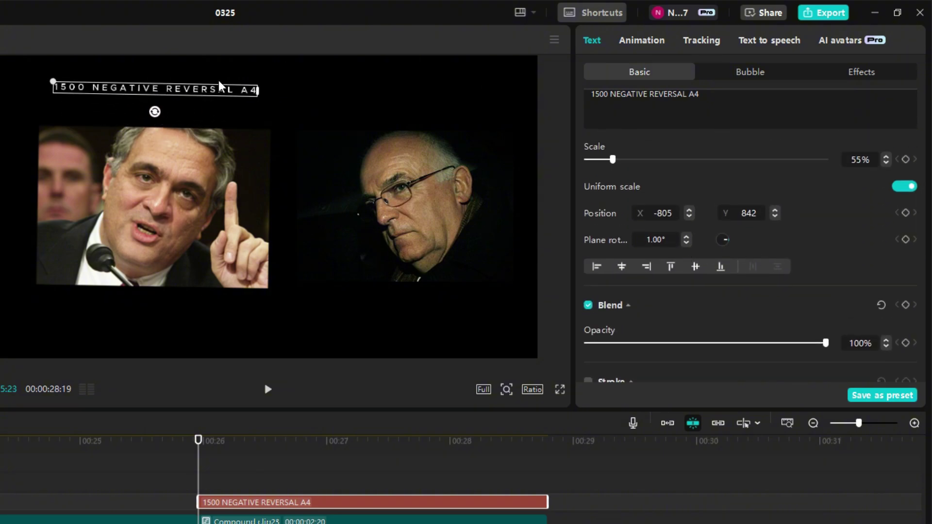
{"action": "left_click", "coordinate": [487, 172]}
{"action": "left_click", "coordinate": [395, 501]}
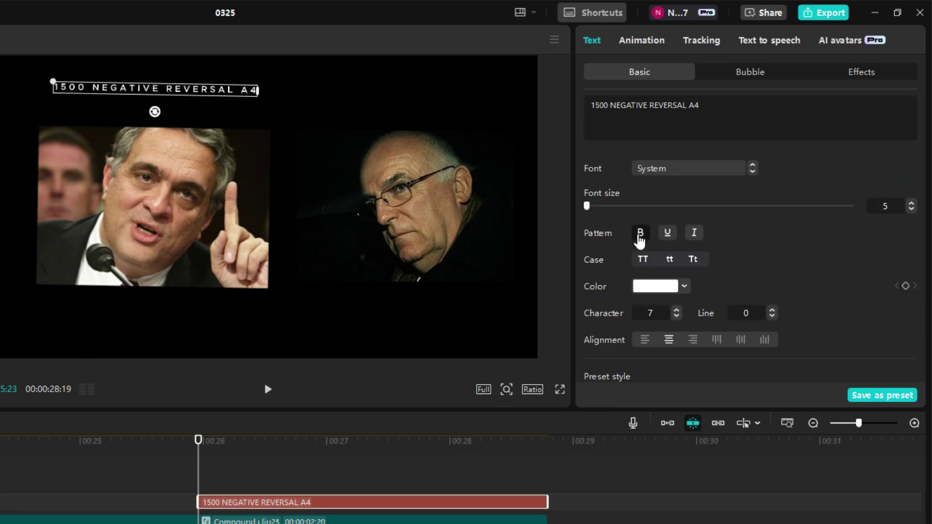
{"action": "left_click", "coordinate": [461, 209]}
{"action": "left_click_drag", "start_coordinate": [271, 99], "coordinate": [269, 99]}
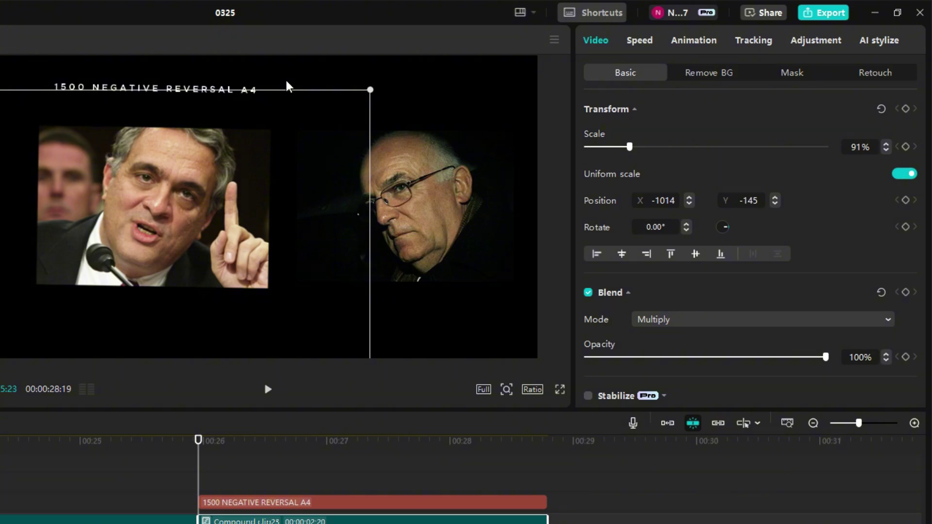
Duplicate the 1500 NEGATIVE REVERSAL A4 text and place copies above the right portrait and below both portraits
{"action": "left_click", "coordinate": [336, 503]}
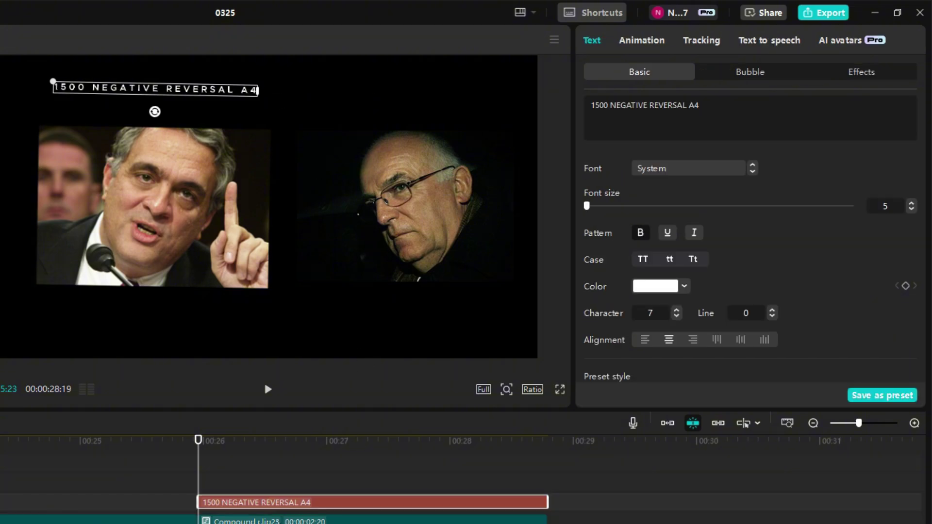
{"action": "key", "text": "ctrl+v"}
{"action": "left_click_drag", "start_coordinate": [177, 93], "coordinate": [499, 99]}
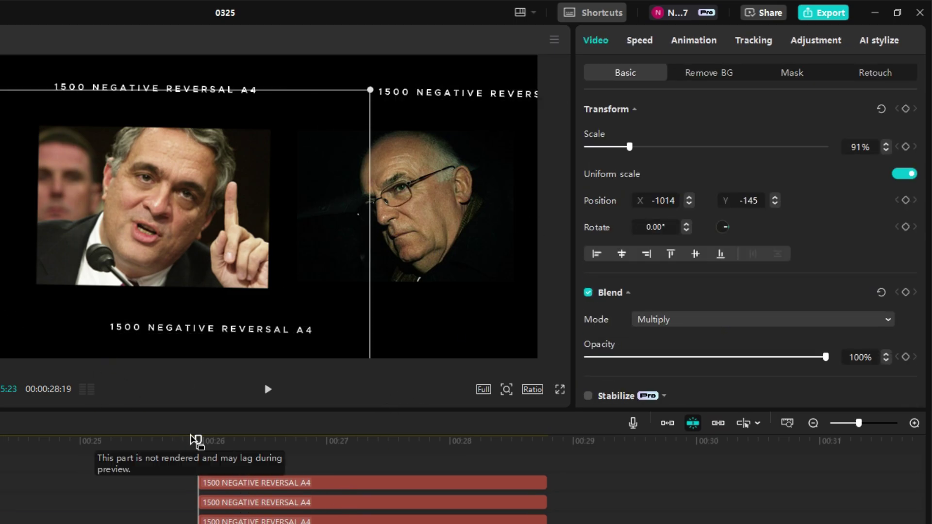
{"action": "left_click", "coordinate": [505, 93]}
{"action": "left_click_drag", "start_coordinate": [505, 93], "coordinate": [505, 333]}
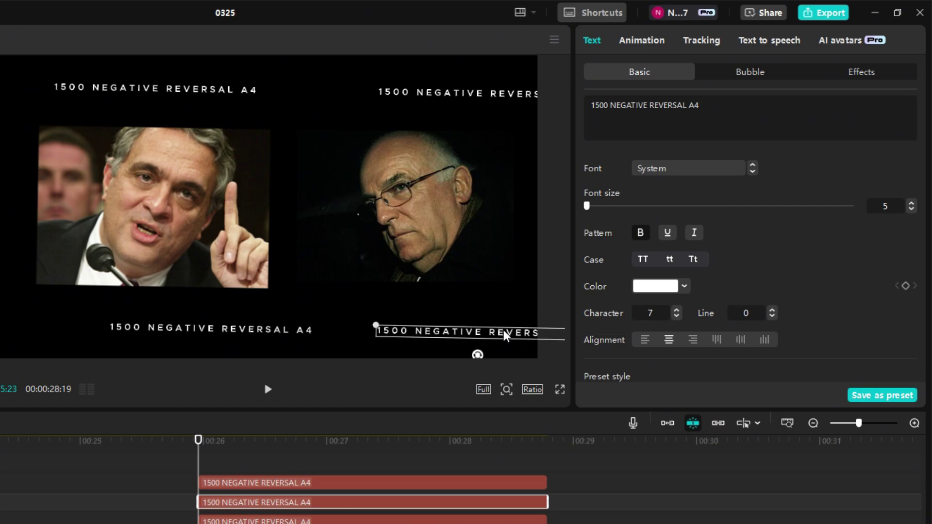
{"action": "left_click", "coordinate": [550, 284]}
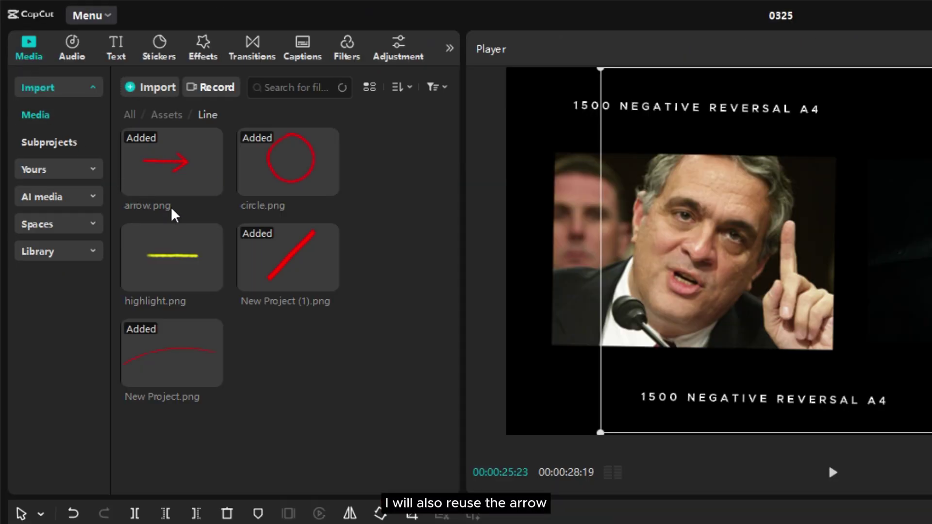
Add arrow.png to the scene and turn it white with saturation -50, whites 50 and blacks at maximum
{"action": "left_click_drag", "start_coordinate": [173, 204], "coordinate": [349, 334]}
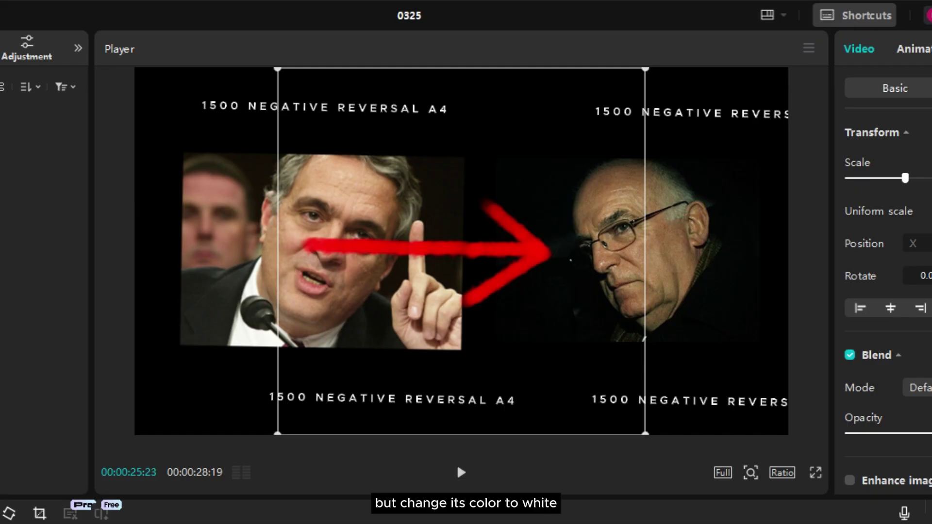
{"action": "left_click_drag", "start_coordinate": [495, 349], "coordinate": [645, 349]}
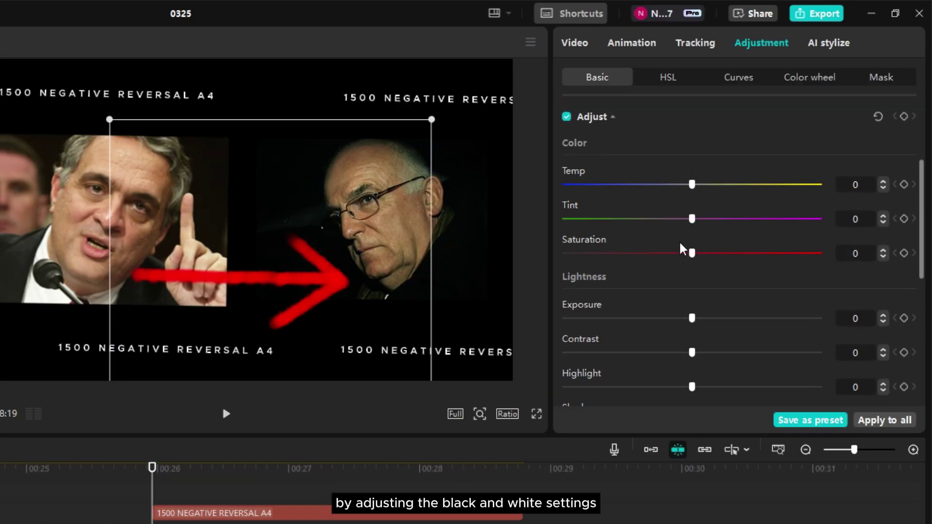
{"action": "scroll", "coordinate": [681, 248], "scroll_direction": "up", "scroll_amount": 2}
{"action": "left_click_drag", "start_coordinate": [692, 334], "coordinate": [493, 365]}
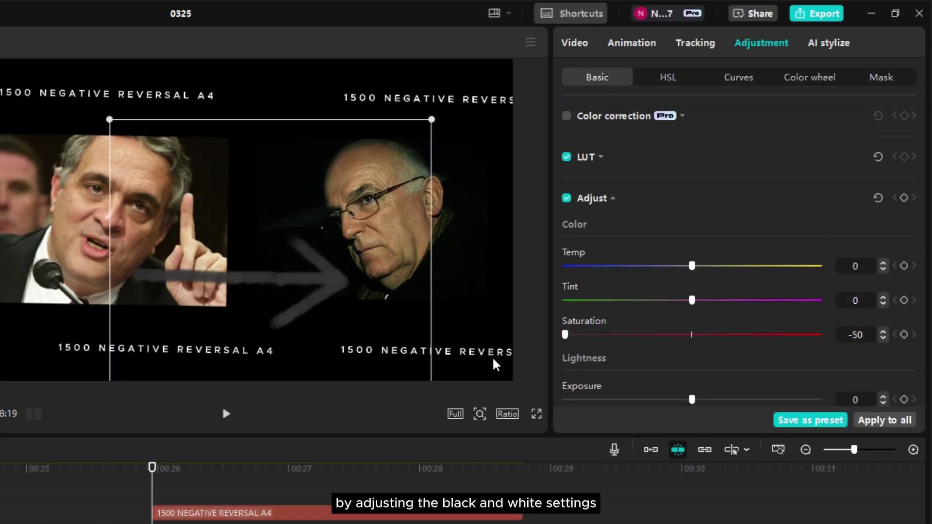
{"action": "scroll", "coordinate": [620, 294], "scroll_direction": "down", "scroll_amount": 6}
{"action": "left_click_drag", "start_coordinate": [692, 234], "coordinate": [828, 235]}
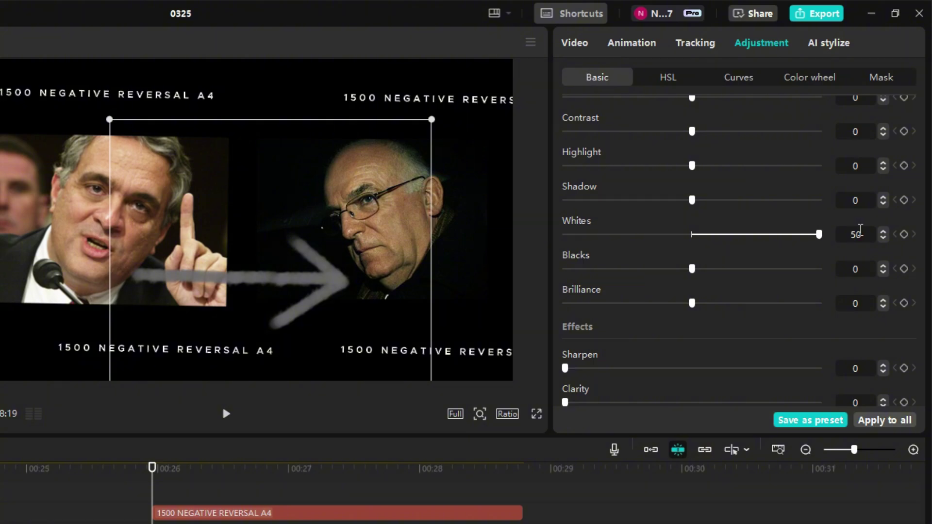
{"action": "left_click_drag", "start_coordinate": [691, 270], "coordinate": [826, 271]}
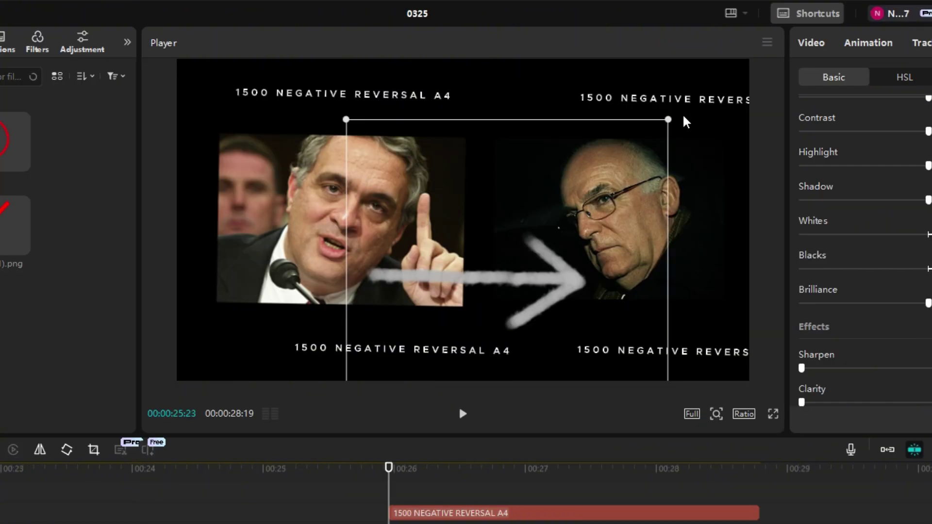
Shrink the white arrow to a small icon and place it just below the left portrait's lower left corner
{"action": "left_click_drag", "start_coordinate": [431, 119], "coordinate": [305, 245]}
{"action": "left_click_drag", "start_coordinate": [277, 288], "coordinate": [10, 333]}
{"action": "left_click_drag", "start_coordinate": [252, 343], "coordinate": [254, 344]}
Duplicate the small white arrow and space the copies in a row below the two portraits
{"action": "key", "text": "ctrl+c"}
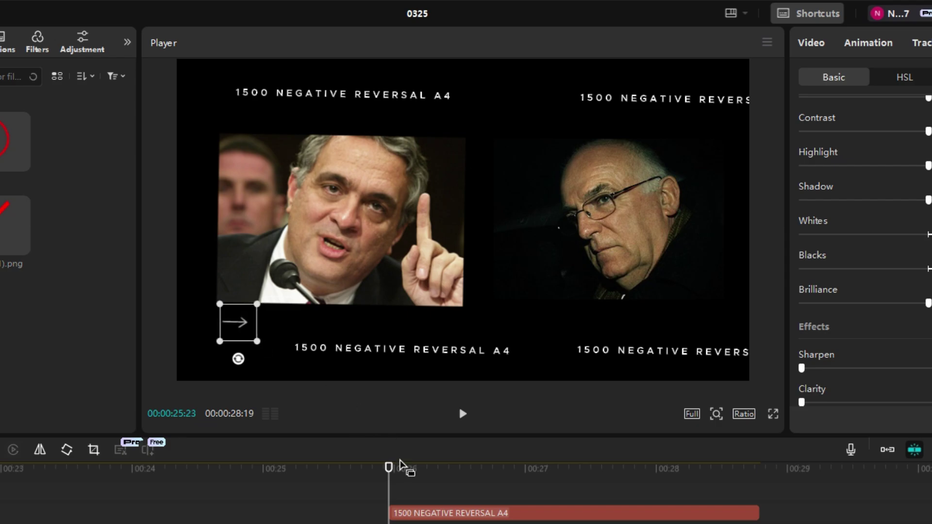
{"action": "key", "text": "ctrl+v"}
{"action": "scroll", "coordinate": [343, 374], "scroll_direction": "up", "scroll_amount": 3}
{"action": "left_click_drag", "start_coordinate": [204, 314], "coordinate": [352, 317]}
{"action": "key", "text": "ctrl+v"}
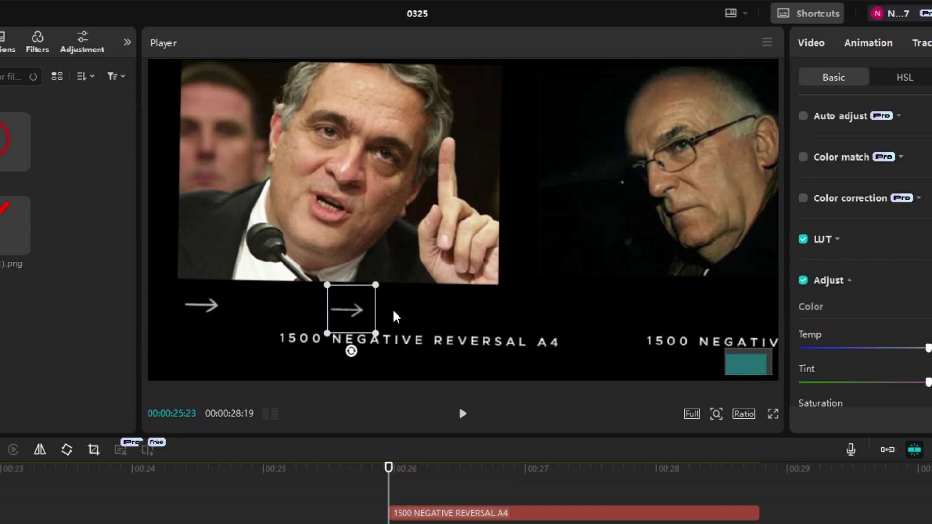
{"action": "left_click_drag", "start_coordinate": [204, 307], "coordinate": [568, 318]}
{"action": "scroll", "coordinate": [568, 317], "scroll_direction": "down", "scroll_amount": 3}
{"action": "left_click_drag", "start_coordinate": [348, 328], "coordinate": [381, 326]}
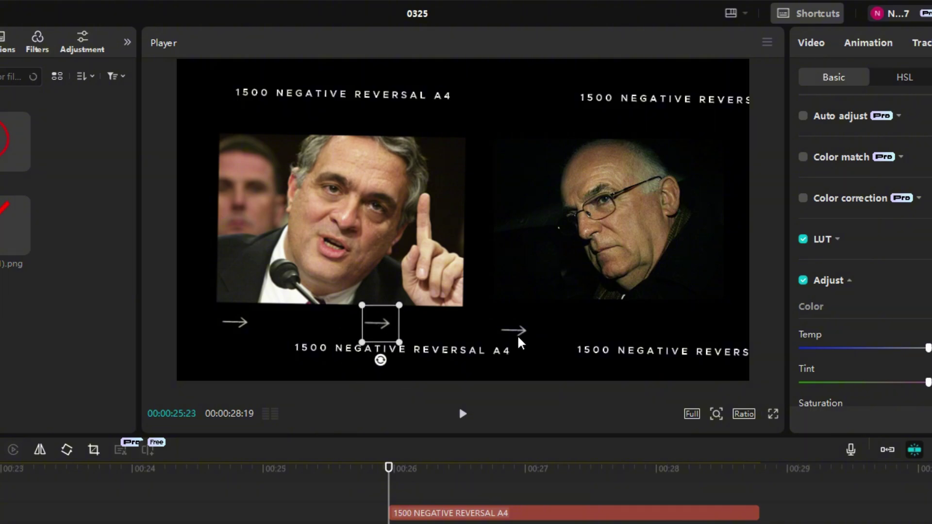
{"action": "left_click", "coordinate": [516, 334]}
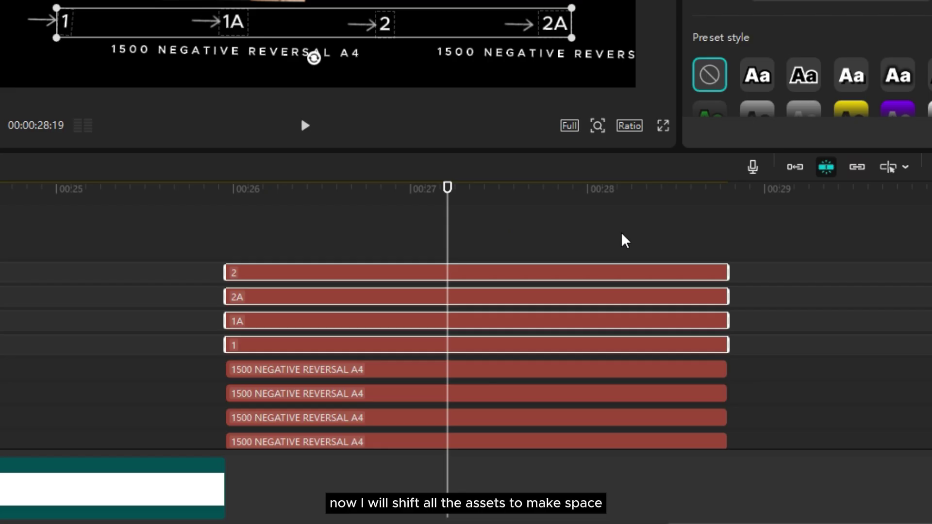
Select all of the scene's photos, texts and arrows and scale them down together to make space
{"action": "left_click_drag", "start_coordinate": [620, 239], "coordinate": [502, 333]}
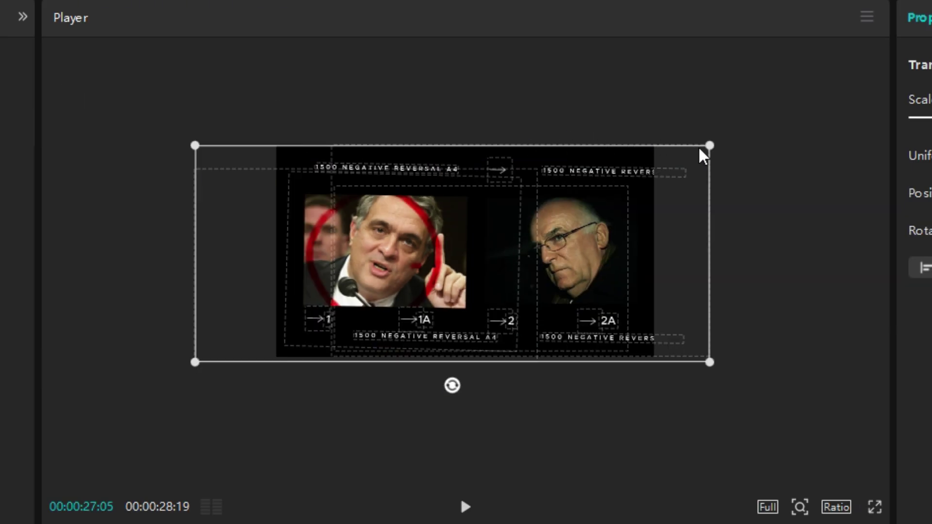
{"action": "left_click_drag", "start_coordinate": [700, 155], "coordinate": [648, 169]}
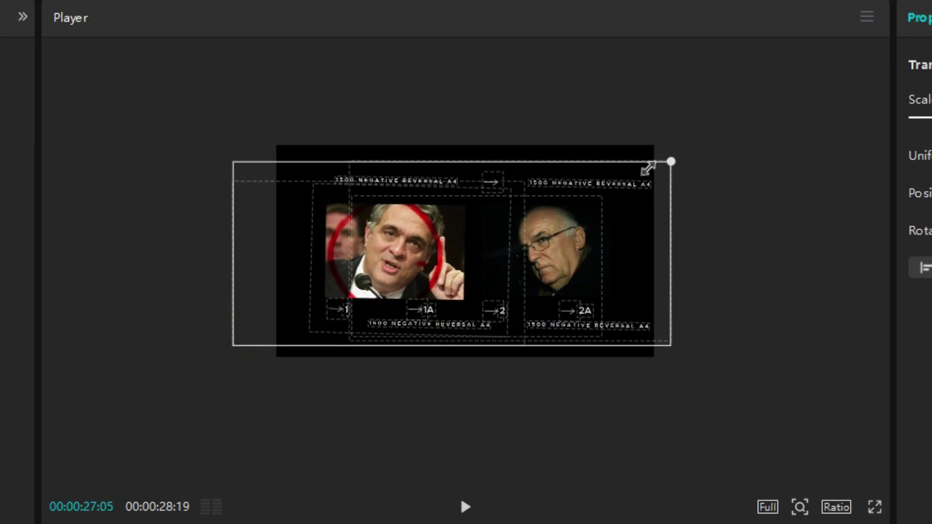
Add number 10.jpg to the scene on its own track and position its clip to cover the playhead at 00:00:27:05
{"action": "scroll", "coordinate": [646, 170], "scroll_direction": "up", "scroll_amount": 5}
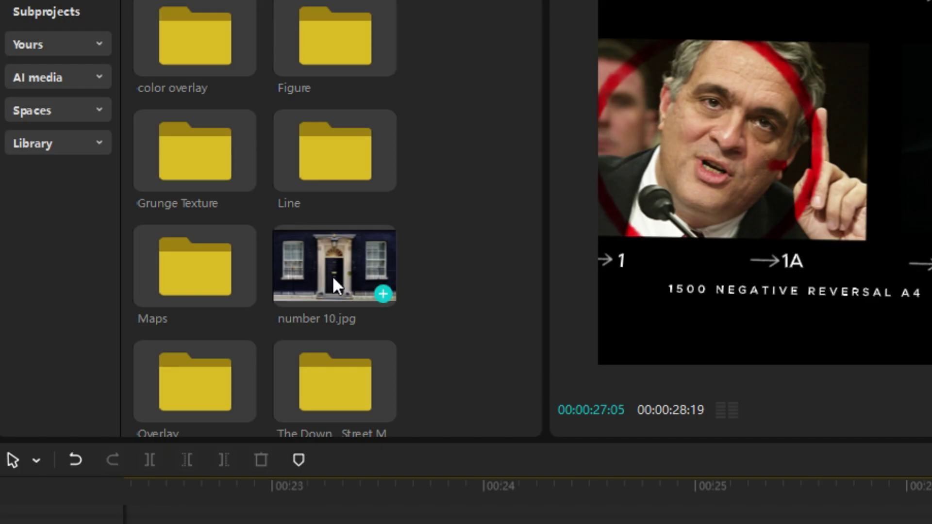
{"action": "left_click", "coordinate": [333, 277]}
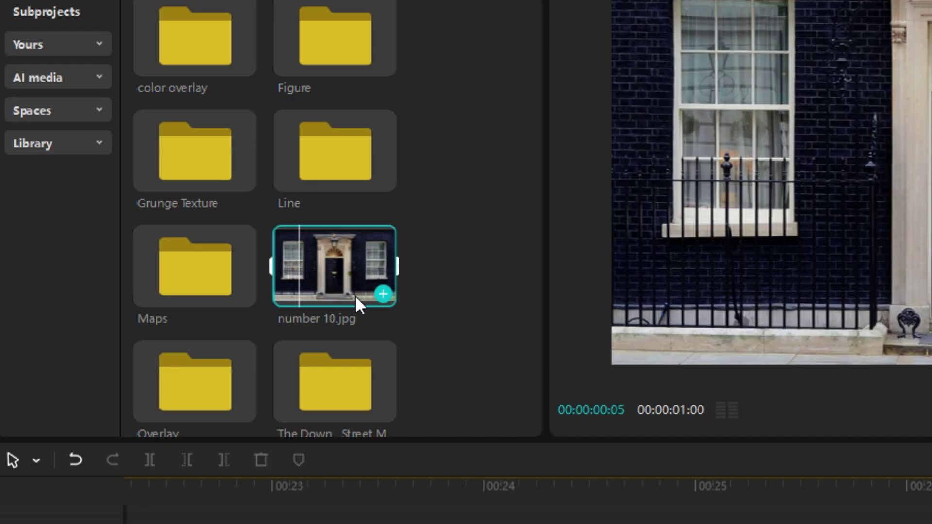
{"action": "left_click_drag", "start_coordinate": [354, 296], "coordinate": [166, 321]}
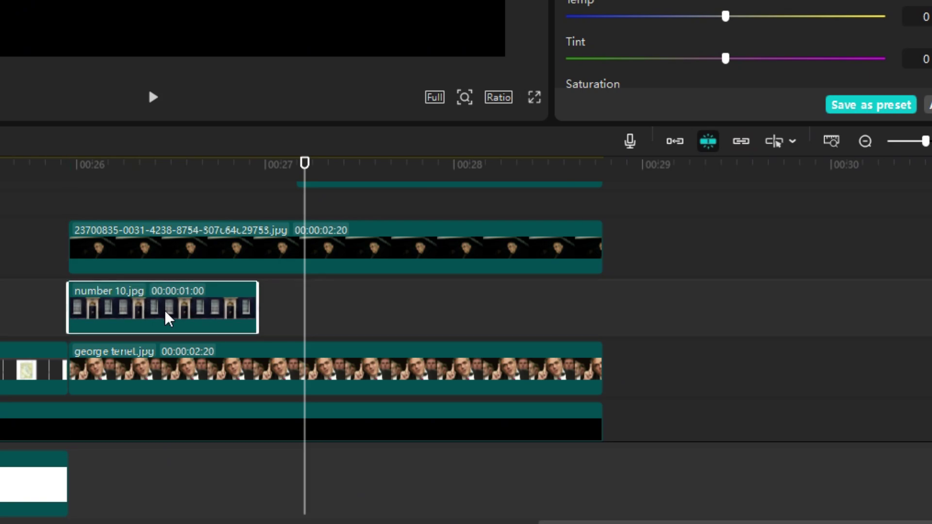
{"action": "left_click_drag", "start_coordinate": [261, 295], "coordinate": [611, 301]}
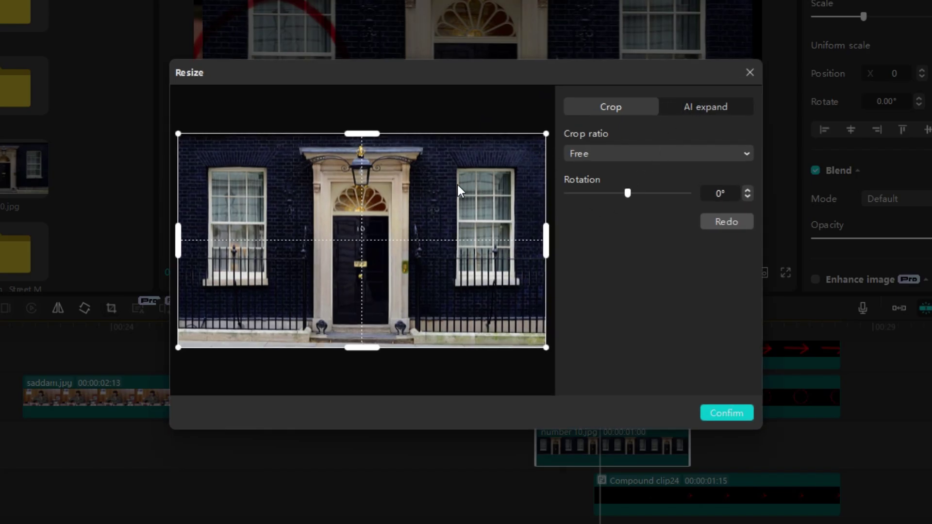
Crop the number 10 photo to the upper panes of its left window and scale the cropped image down
{"action": "left_click_drag", "start_coordinate": [546, 133], "coordinate": [312, 254]}
{"action": "left_click_drag", "start_coordinate": [255, 282], "coordinate": [269, 228]}
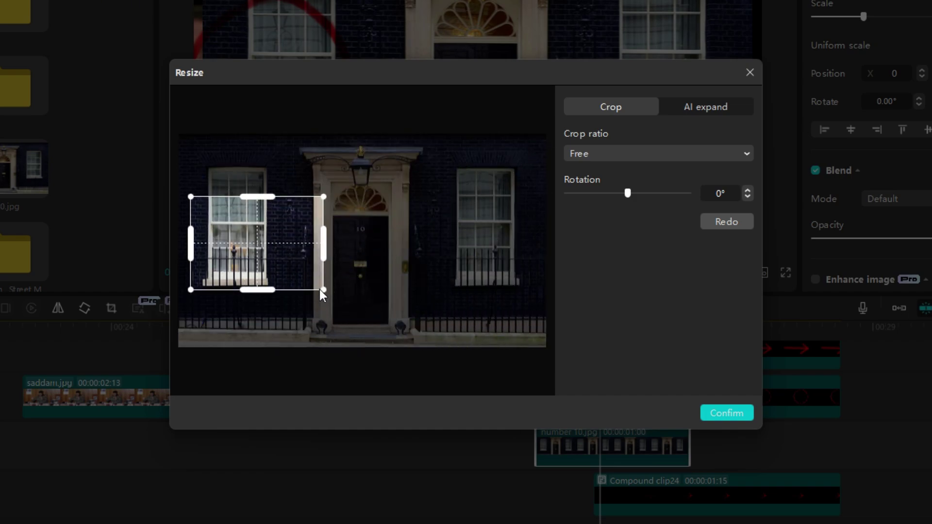
{"action": "left_click_drag", "start_coordinate": [321, 287], "coordinate": [248, 236]}
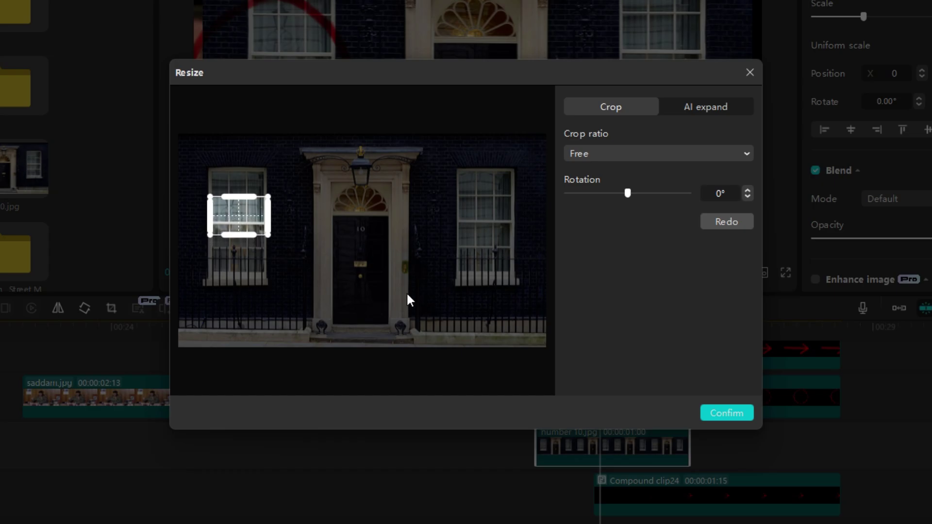
{"action": "left_click", "coordinate": [727, 413]}
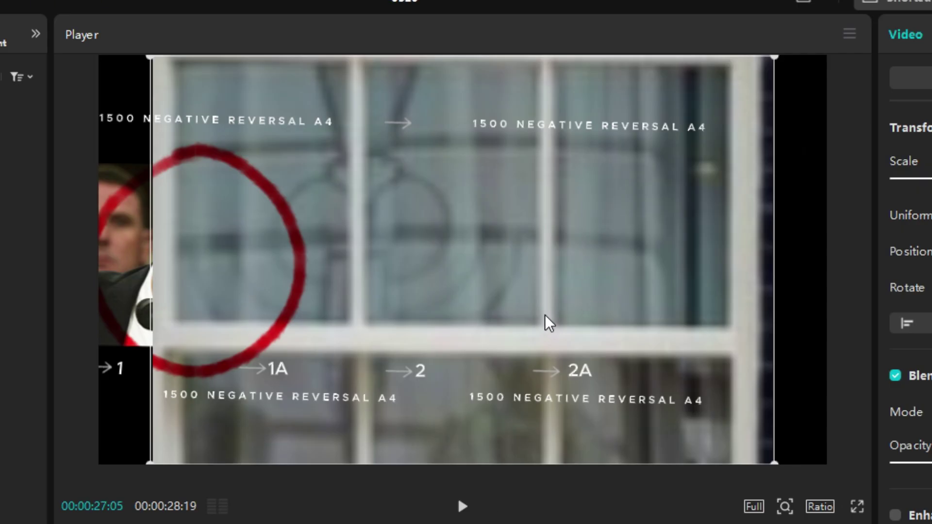
{"action": "left_click_drag", "start_coordinate": [776, 58], "coordinate": [578, 161]}
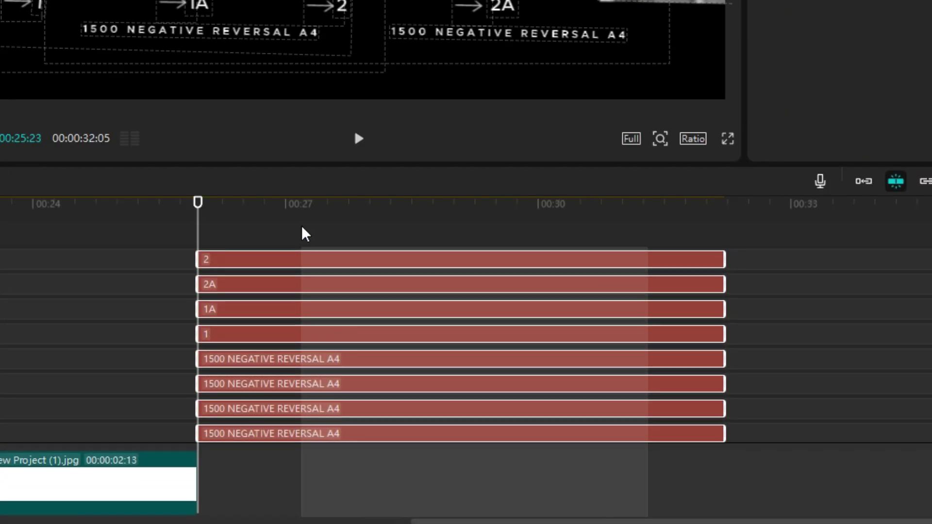
Combine the scene's clips into a compound clip, then enlarge and reposition it so the left portrait nearly fills the frame
{"action": "right_click", "coordinate": [390, 388]}
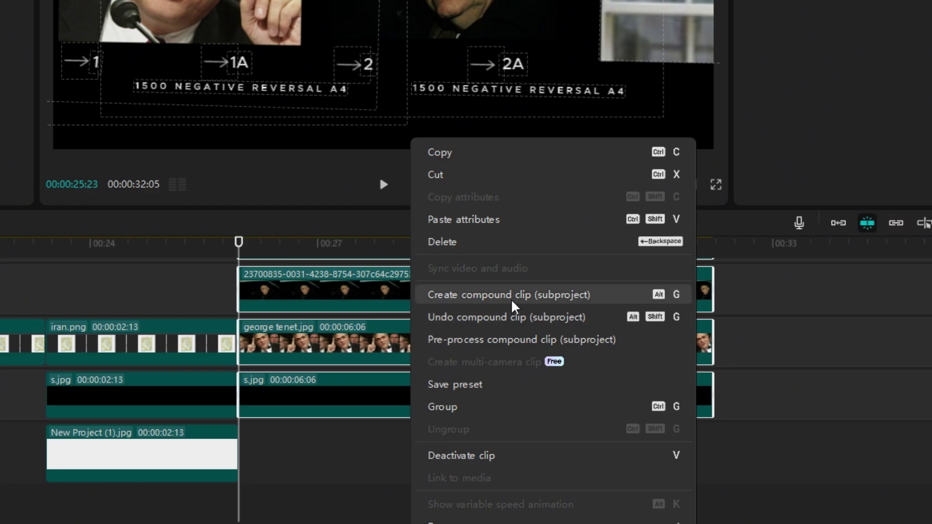
{"action": "left_click", "coordinate": [514, 299]}
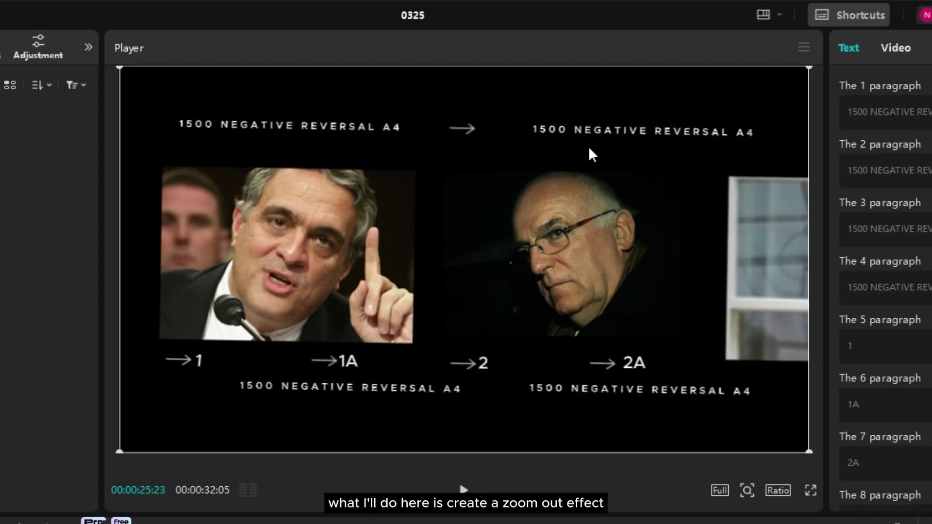
{"action": "left_click_drag", "start_coordinate": [809, 73], "coordinate": [931, 73]}
{"action": "left_click_drag", "start_coordinate": [392, 195], "coordinate": [626, 202]}
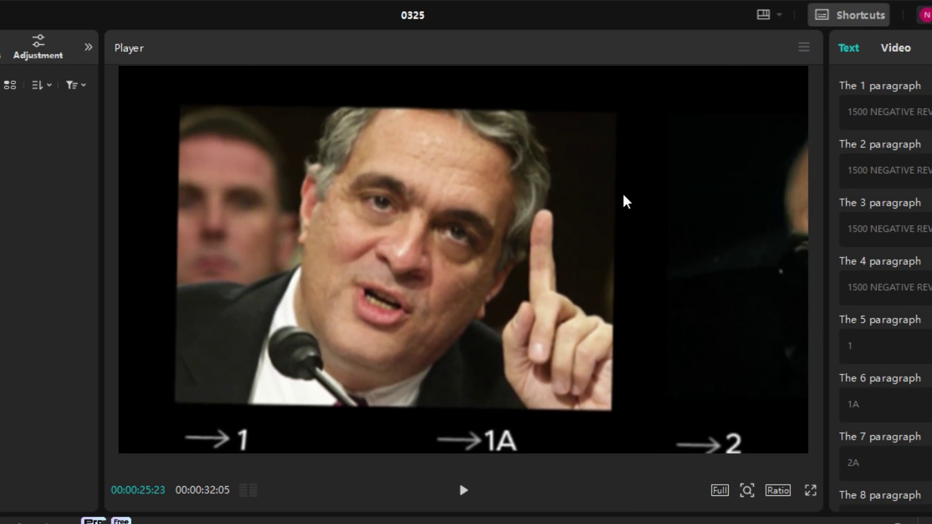
{"action": "left_click", "coordinate": [894, 49]}
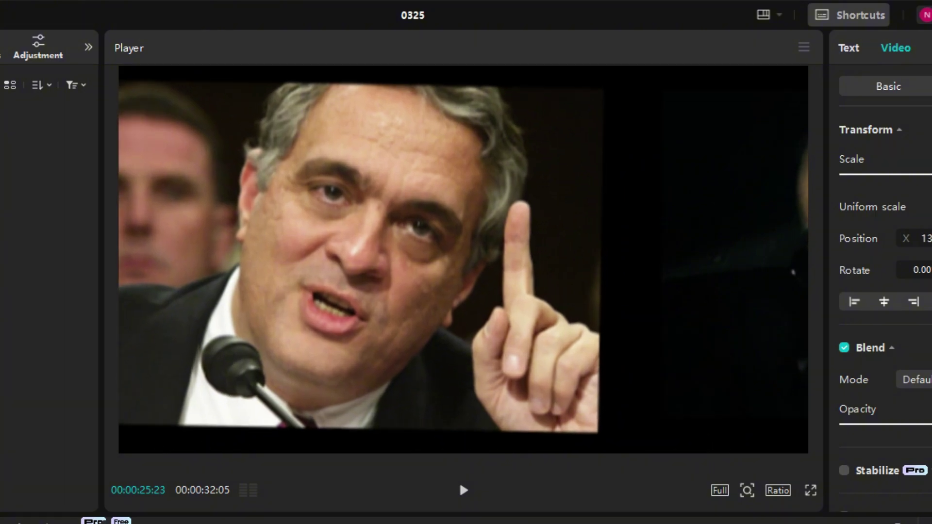
{"action": "left_click_drag", "start_coordinate": [500, 250], "coordinate": [575, 254]}
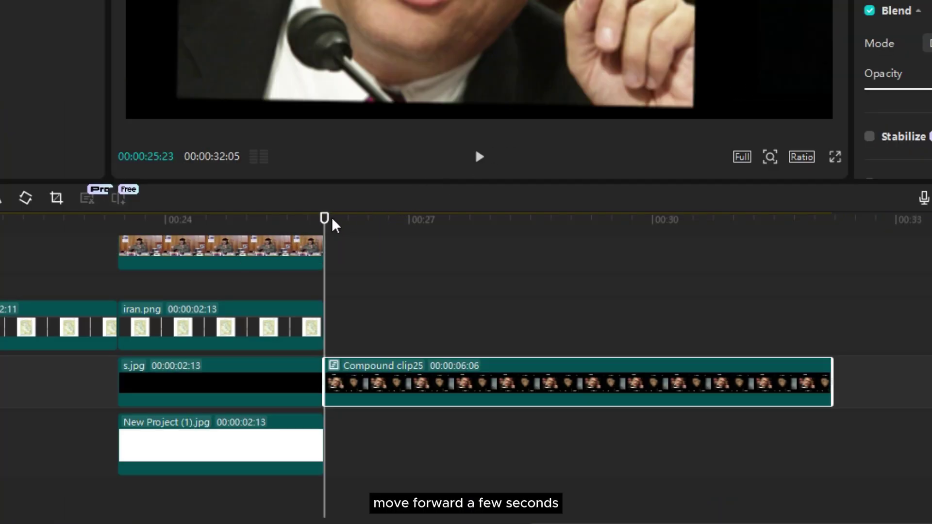
Animate a zoom-out on the compound clip that ends at 00:00:27:22 with both portraits in frame
{"action": "left_click_drag", "start_coordinate": [333, 223], "coordinate": [408, 239]}
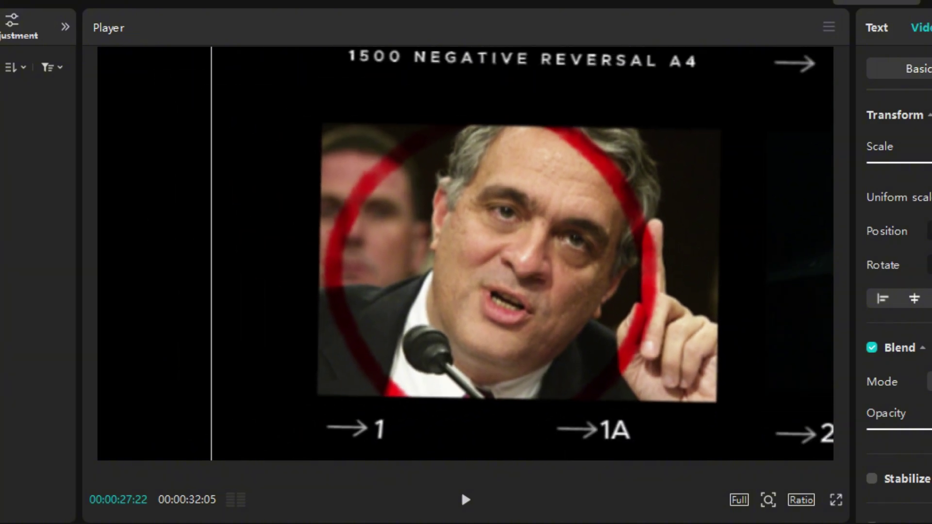
{"action": "left_click_drag", "start_coordinate": [725, 265], "coordinate": [452, 266]}
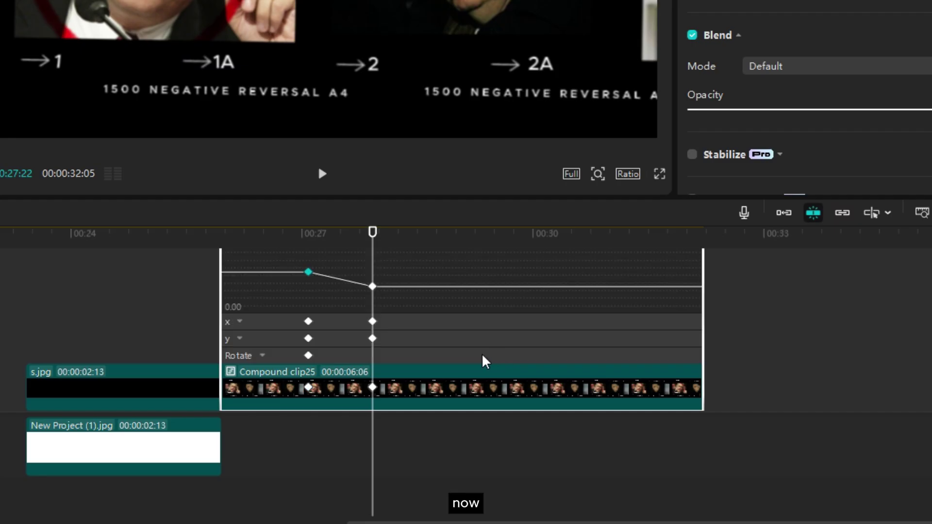
Apply the Ease preset curve to the compound clip's scale keyframes
{"action": "right_click", "coordinate": [373, 287]}
{"action": "left_click", "coordinate": [397, 309]}
{"action": "left_click", "coordinate": [558, 400]}
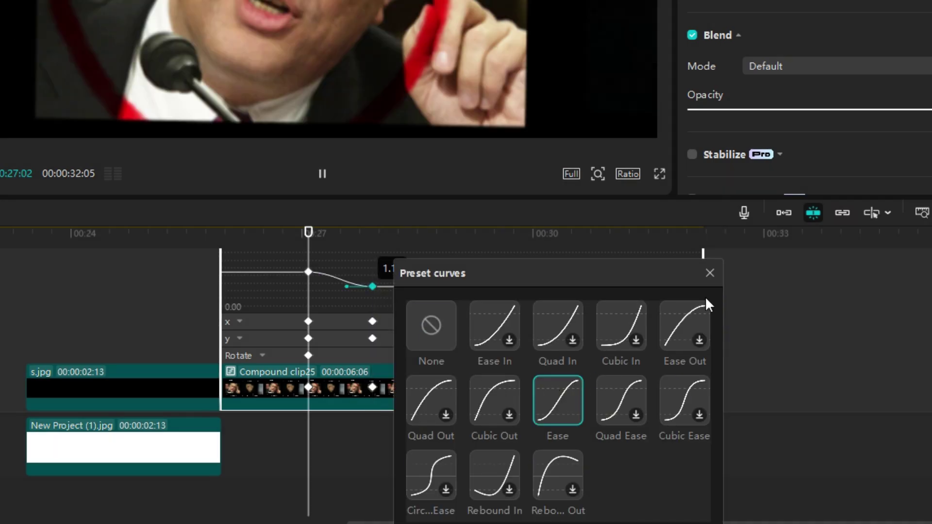
{"action": "left_click", "coordinate": [710, 273]}
Apply the Ease preset curve to the compound clip's X position keyframes
{"action": "scroll", "coordinate": [387, 294], "scroll_direction": "up", "scroll_amount": 1}
{"action": "left_click", "coordinate": [384, 324]}
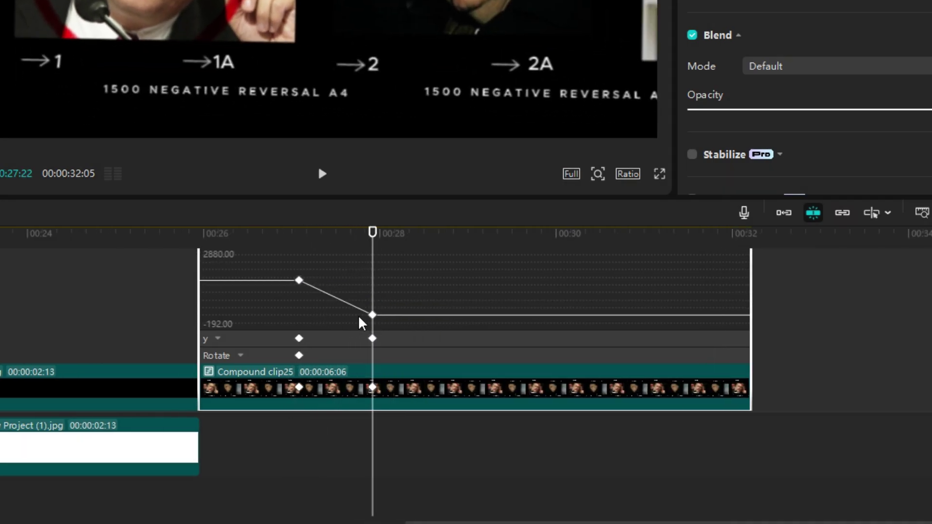
{"action": "right_click", "coordinate": [373, 316]}
{"action": "left_click", "coordinate": [403, 327]}
{"action": "left_click", "coordinate": [558, 400]}
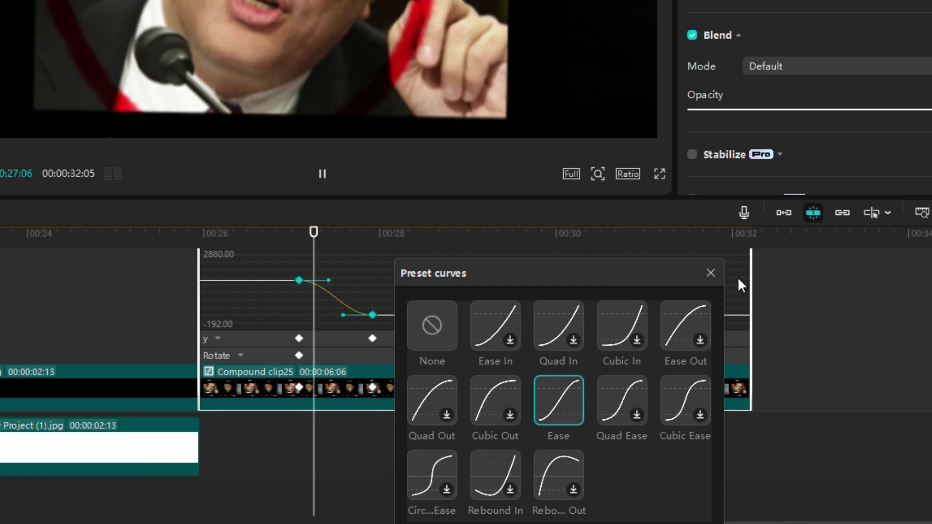
{"action": "left_click", "coordinate": [710, 273]}
Apply the Ease preset curve to the compound clip's Y position keyframes
{"action": "scroll", "coordinate": [421, 328], "scroll_direction": "up", "scroll_amount": 5}
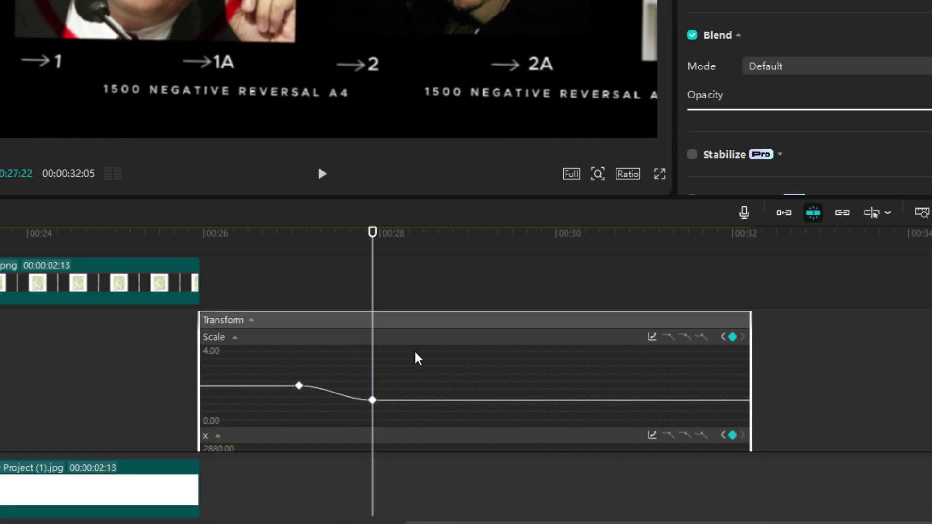
{"action": "scroll", "coordinate": [416, 353], "scroll_direction": "down", "scroll_amount": 3}
{"action": "left_click", "coordinate": [386, 398]}
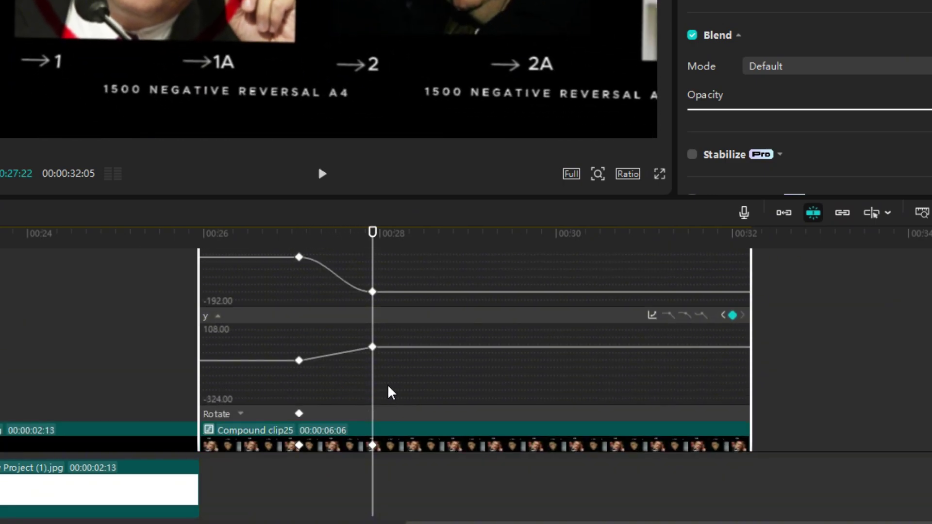
{"action": "right_click", "coordinate": [374, 347]}
{"action": "left_click", "coordinate": [427, 364]}
{"action": "left_click", "coordinate": [572, 411]}
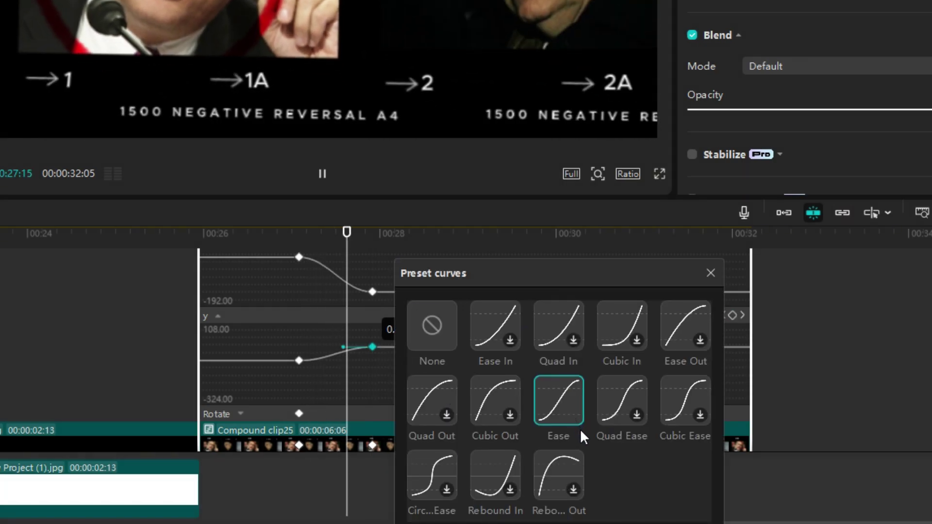
{"action": "left_click", "coordinate": [711, 273]}
{"action": "scroll", "coordinate": [524, 353], "scroll_direction": "down", "scroll_amount": 1}
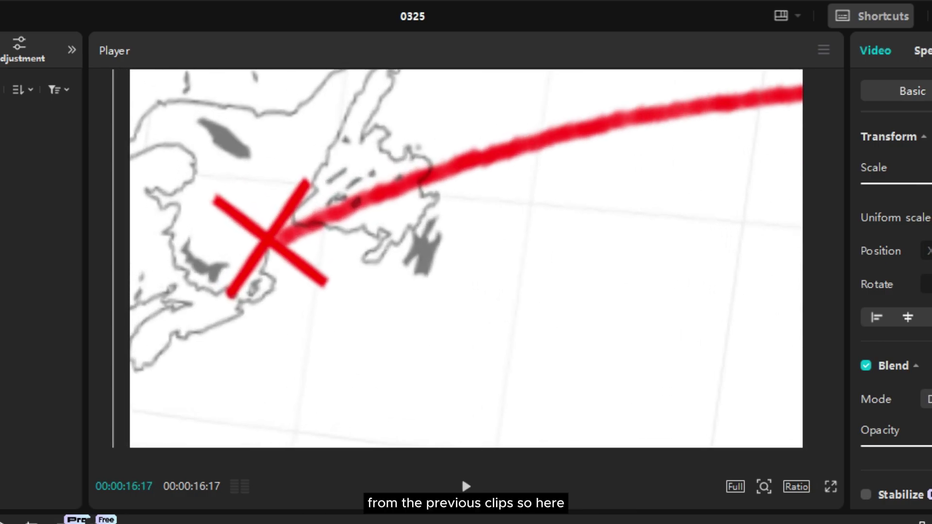
Copy the North Atlantic map compound clip from inside the earlier map scene and paste it after the portrait scene at 00:00:32:05
{"action": "left_click_drag", "start_coordinate": [675, 375], "coordinate": [530, 371]}
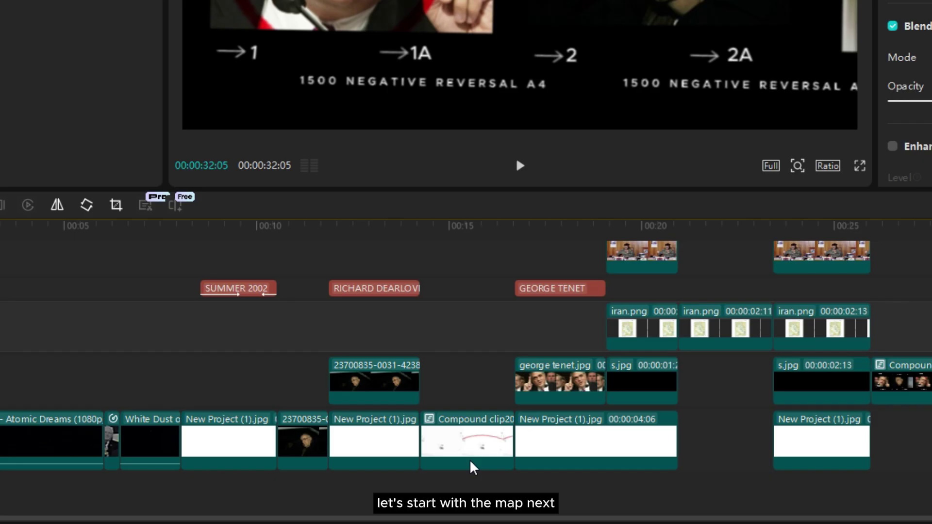
{"action": "left_click", "coordinate": [474, 459]}
{"action": "double_click", "coordinate": [455, 445]}
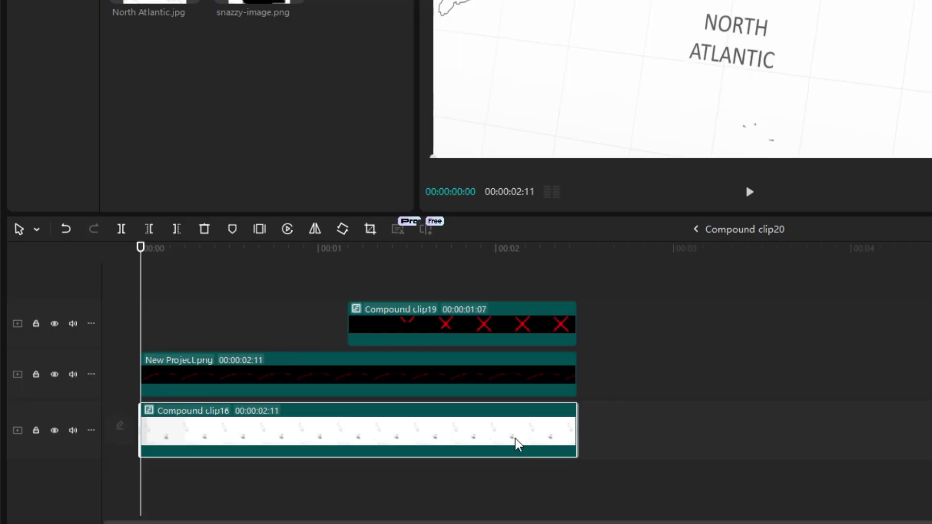
{"action": "double_click", "coordinate": [517, 441]}
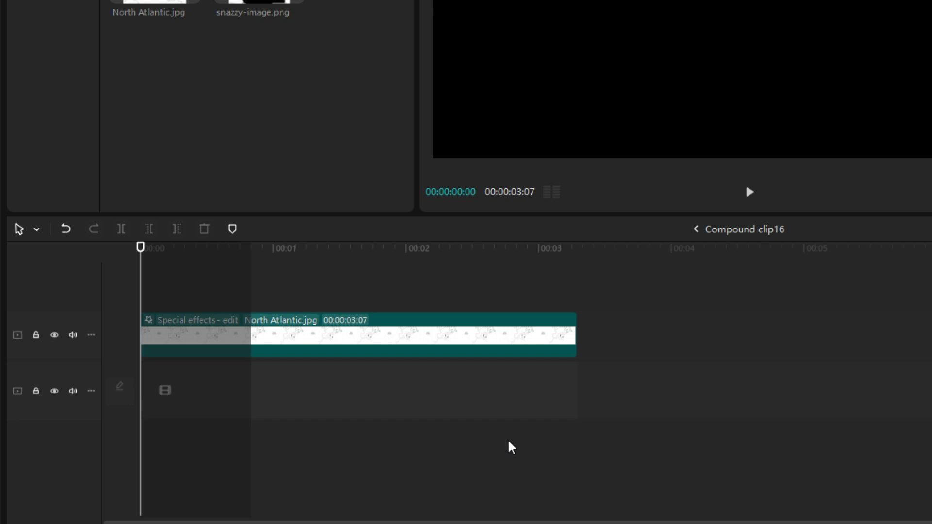
{"action": "left_click", "coordinate": [698, 230]}
{"action": "left_click", "coordinate": [698, 230]}
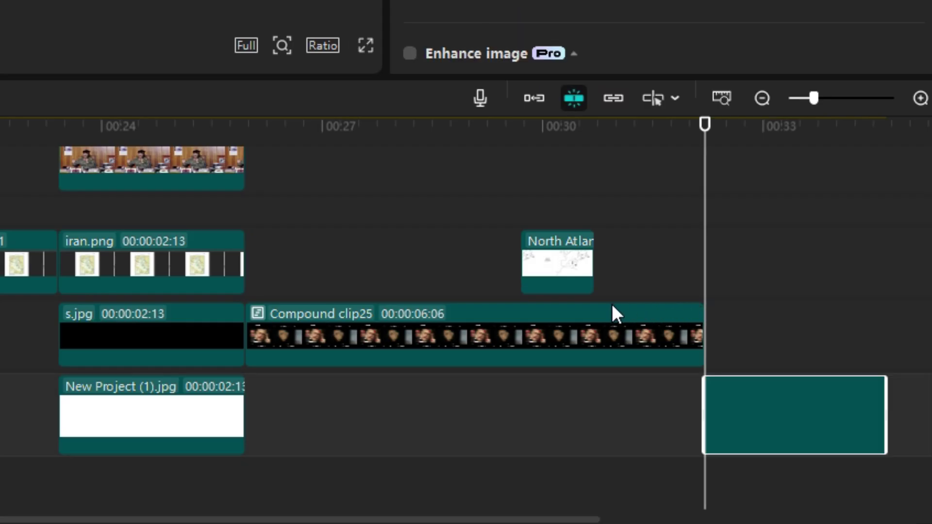
Open the pasted map compound clip and reposition the enlarged map so France and northern Spain fill the frame
{"action": "double_click", "coordinate": [823, 357]}
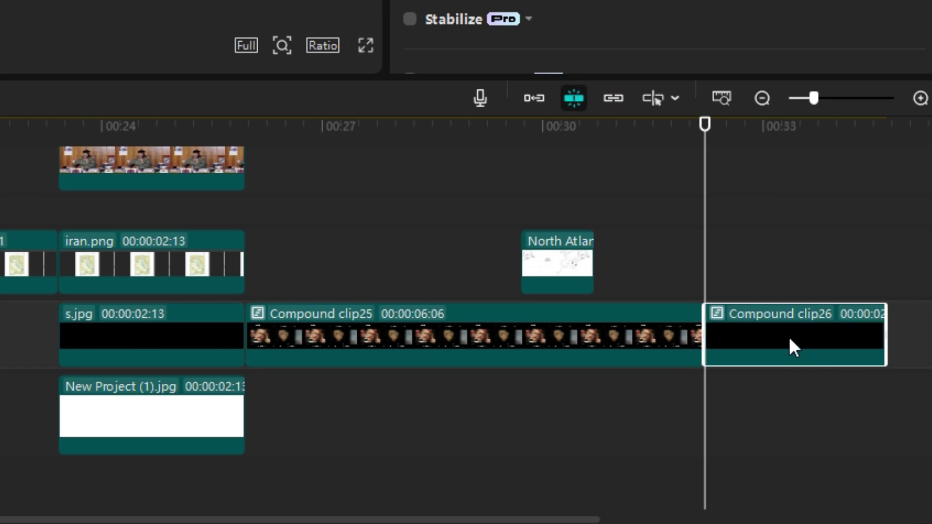
{"action": "left_click", "coordinate": [606, 163]}
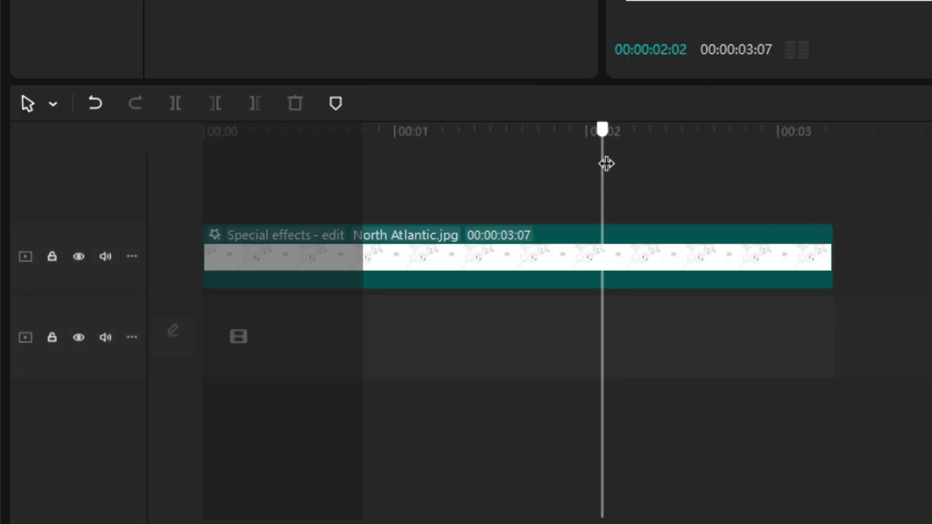
{"action": "left_click_drag", "start_coordinate": [610, 313], "coordinate": [680, 356]}
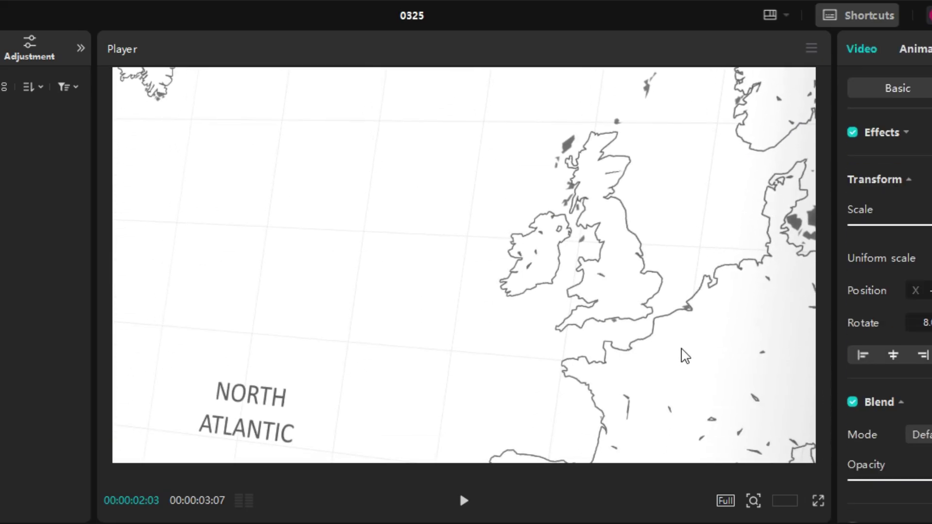
{"action": "scroll", "coordinate": [680, 356], "scroll_direction": "up", "scroll_amount": 5}
{"action": "left_click_drag", "start_coordinate": [470, 381], "coordinate": [455, 182]}
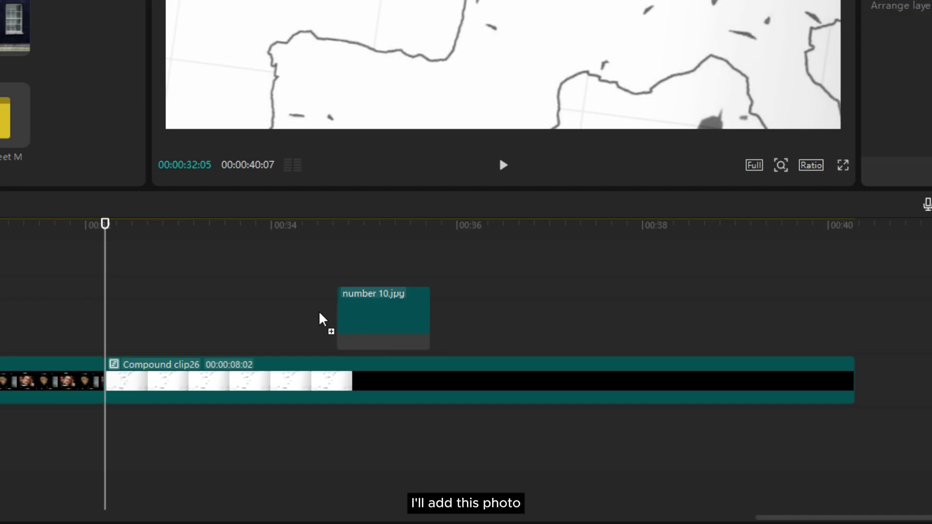
Place number 10.jpg above the map at 00:00:32:05 and add the copied red line animation there as a compound clip
{"action": "left_click_drag", "start_coordinate": [321, 319], "coordinate": [109, 331]}
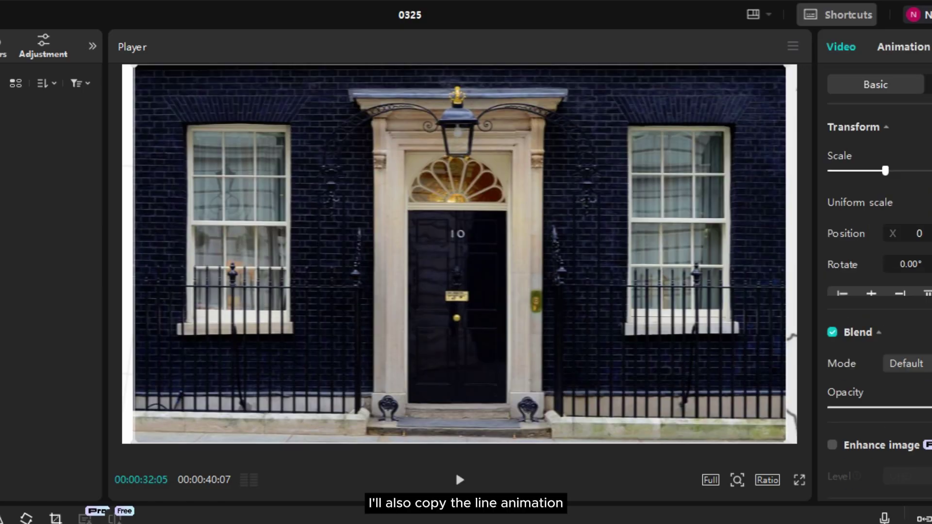
{"action": "left_click_drag", "start_coordinate": [335, 286], "coordinate": [341, 319]}
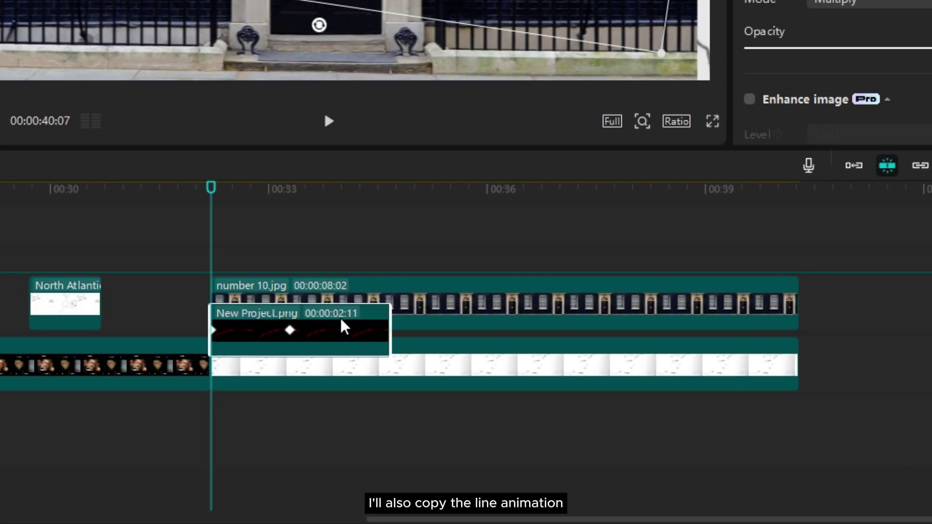
{"action": "right_click", "coordinate": [542, 250]}
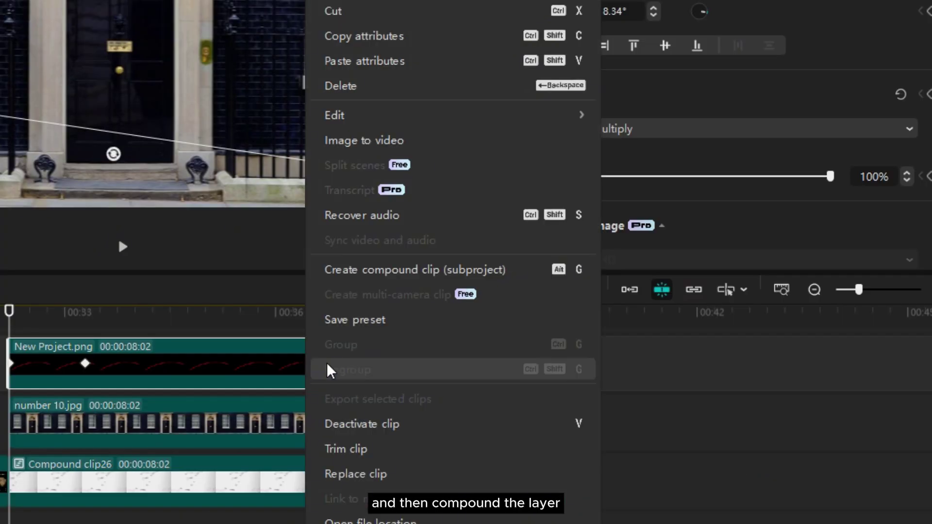
{"action": "left_click", "coordinate": [606, 145]}
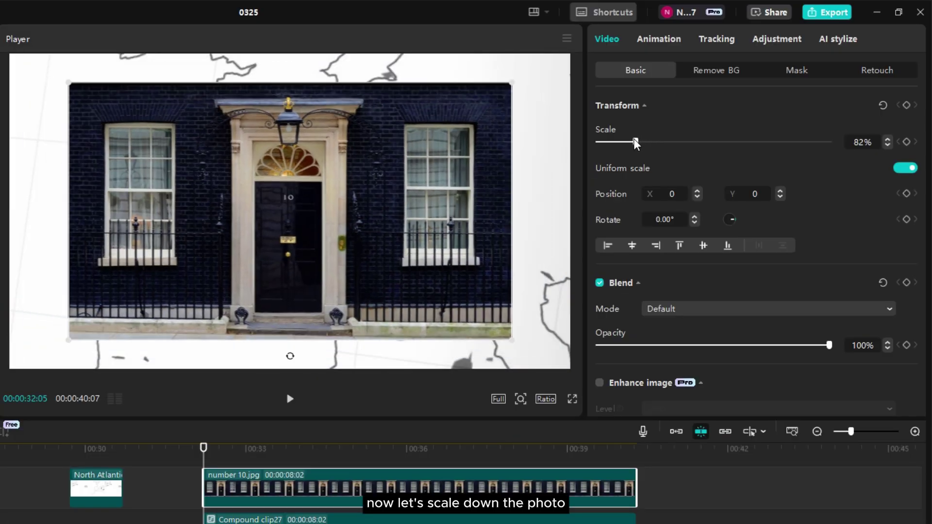
Scale the number 10 photo down near the centre of the map and reposition the red line to end beside it
{"action": "left_click_drag", "start_coordinate": [636, 143], "coordinate": [602, 143]}
{"action": "left_click_drag", "start_coordinate": [319, 233], "coordinate": [336, 210]}
{"action": "left_click_drag", "start_coordinate": [523, 272], "coordinate": [498, 275]}
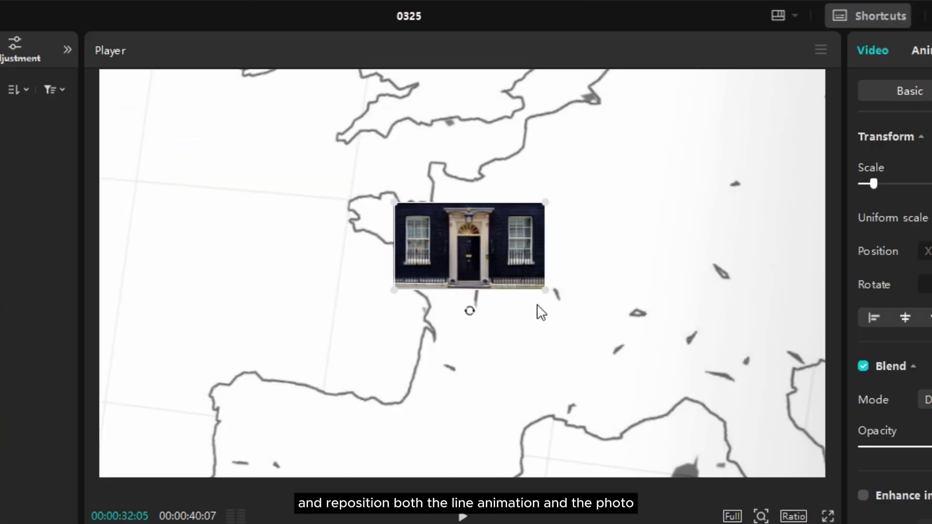
{"action": "left_click_drag", "start_coordinate": [549, 291], "coordinate": [580, 305]}
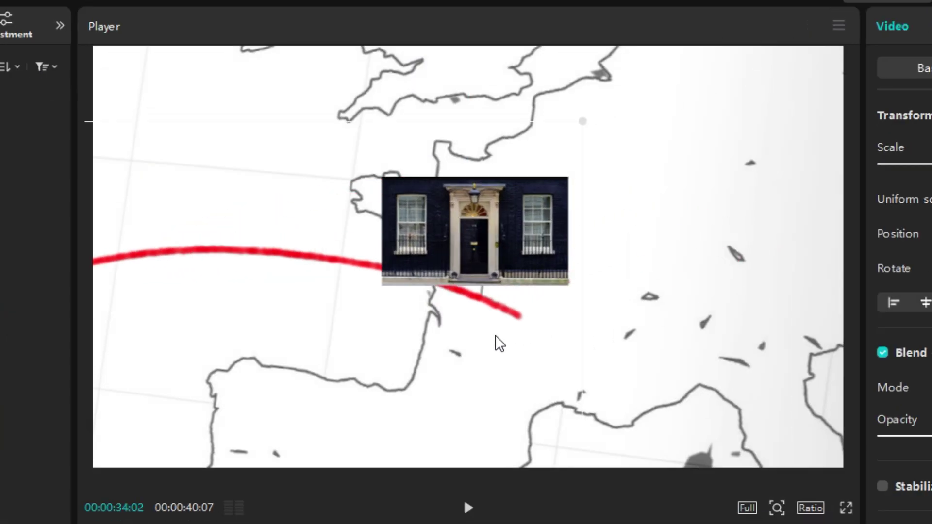
{"action": "left_click_drag", "start_coordinate": [320, 406], "coordinate": [353, 218]}
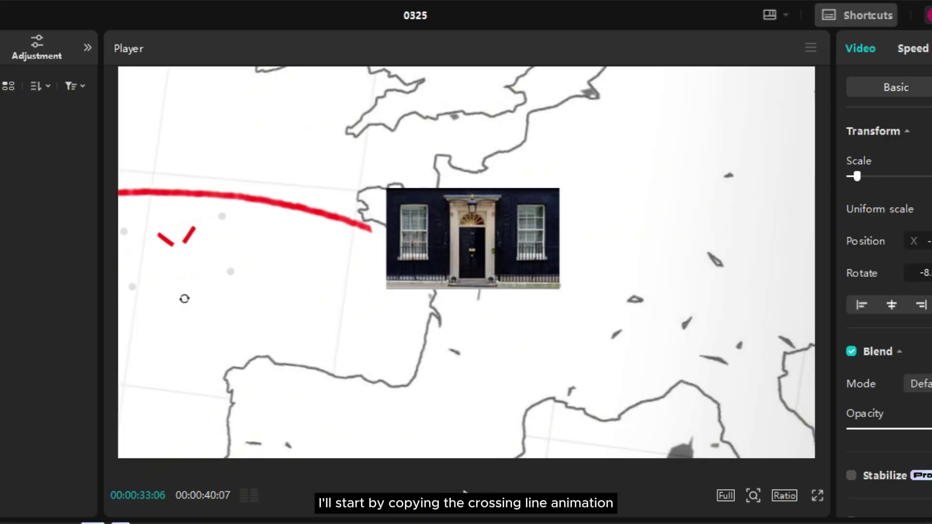
Rotate the copied red cross animation, position it at the end of the red line, and preview its timing
{"action": "left_click", "coordinate": [435, 391]}
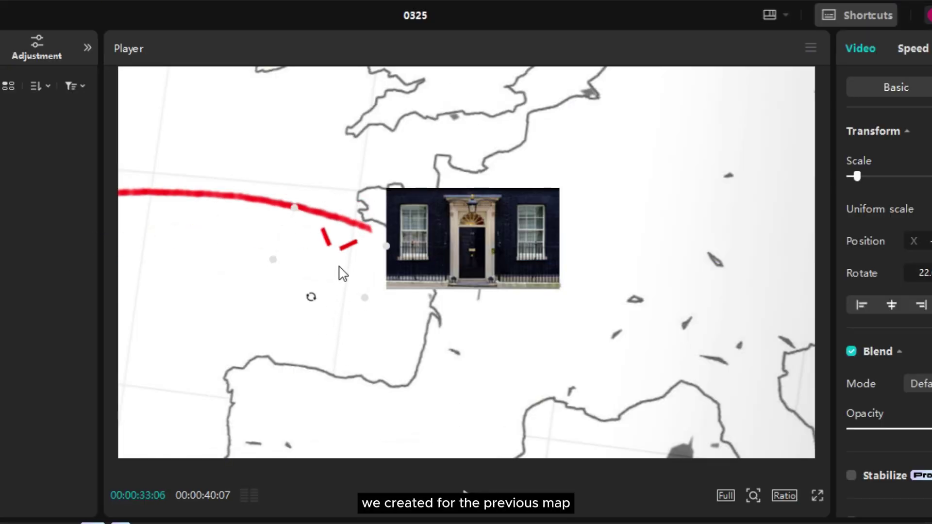
{"action": "left_click_drag", "start_coordinate": [343, 275], "coordinate": [379, 247]}
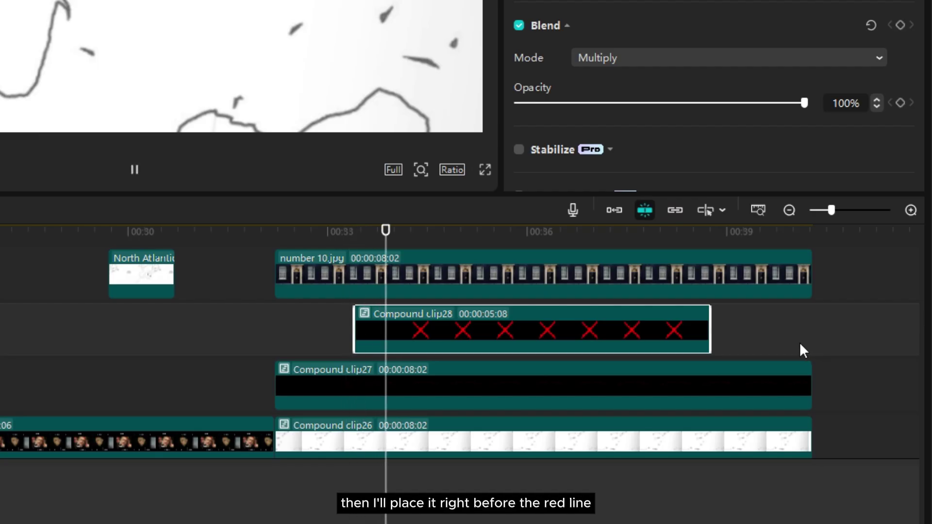
{"action": "key", "text": "space"}
{"action": "key", "text": "space"}
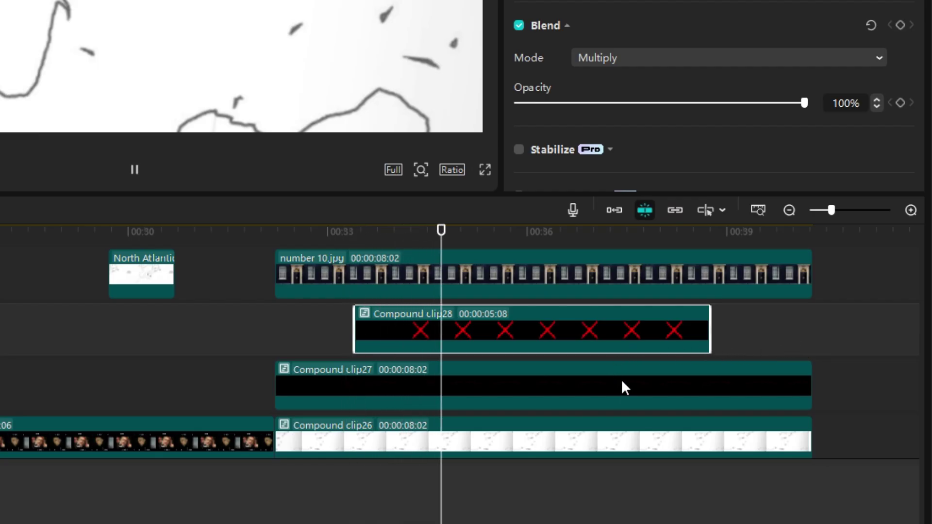
{"action": "key", "text": "space"}
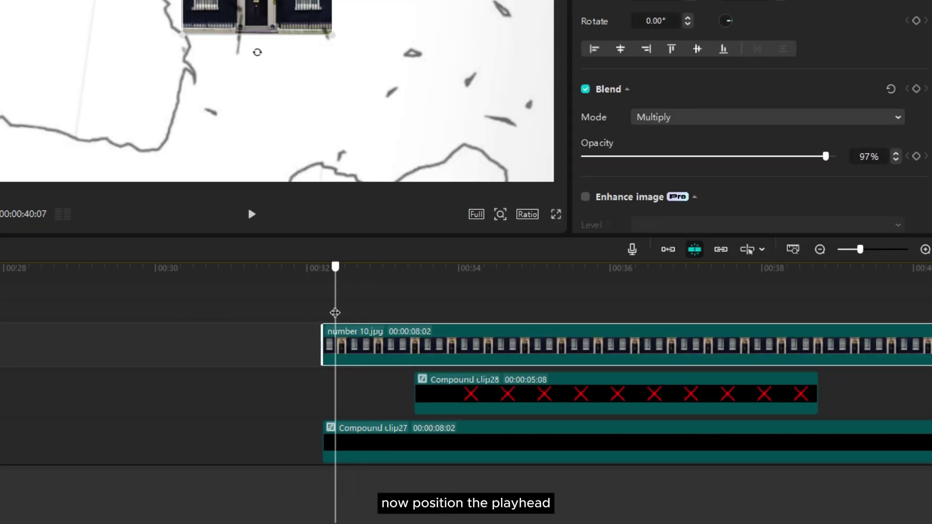
Split the photo, line and map layers at 00:00:33:10, where the cross animation starts
{"action": "left_click_drag", "start_coordinate": [336, 312], "coordinate": [413, 312]}
{"action": "left_click_drag", "start_coordinate": [494, 309], "coordinate": [491, 406]}
{"action": "scroll", "coordinate": [499, 407], "scroll_direction": "down", "scroll_amount": 2}
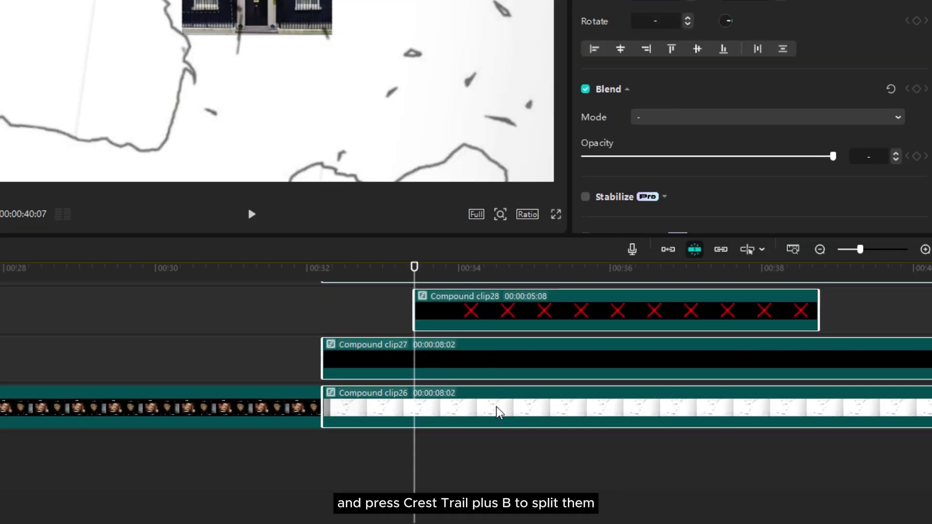
{"action": "key", "text": "ctrl+b"}
{"action": "scroll", "coordinate": [488, 409], "scroll_direction": "down", "scroll_amount": 2}
{"action": "scroll", "coordinate": [481, 373], "scroll_direction": "down", "scroll_amount": 1}
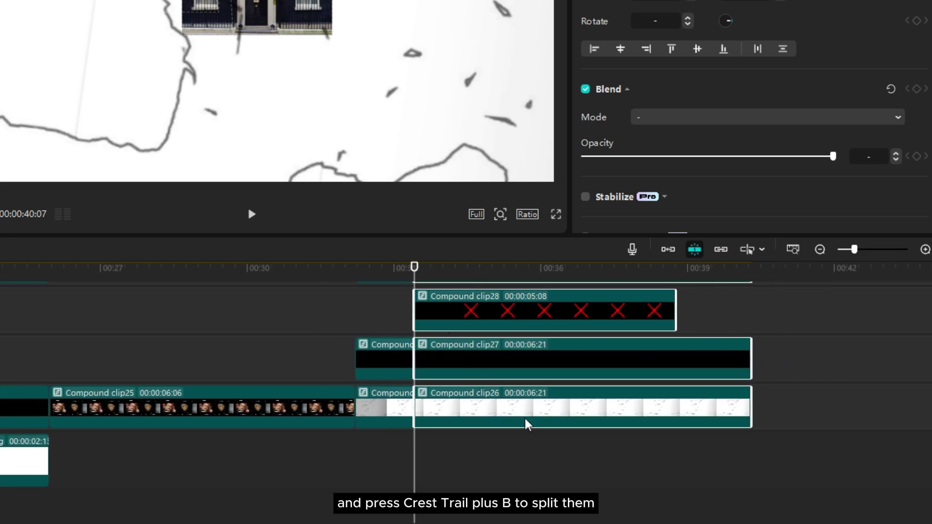
{"action": "scroll", "coordinate": [387, 24], "scroll_direction": "down", "scroll_amount": 3}
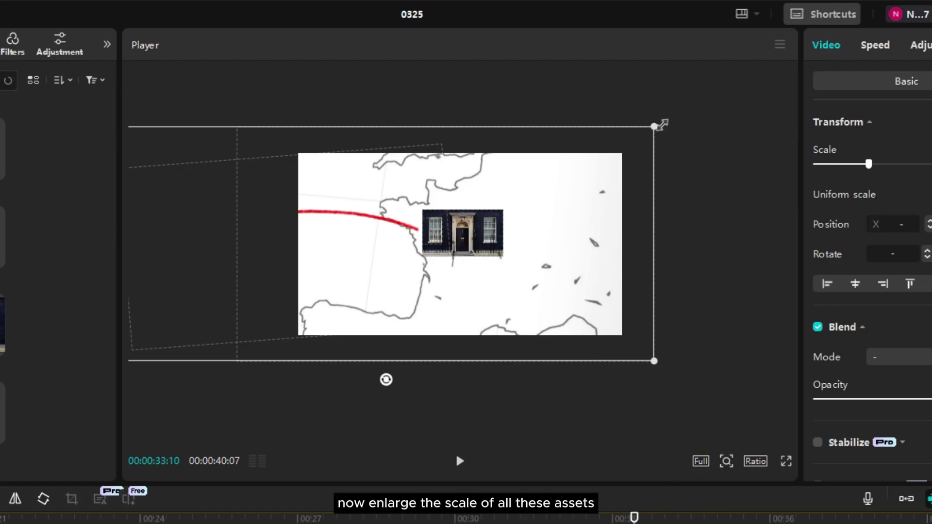
Enlarge and reposition all layers after the split so the photo fills the frame's right half with the line's end beside it
{"action": "left_click_drag", "start_coordinate": [658, 124], "coordinate": [931, 2]}
{"action": "left_click_drag", "start_coordinate": [577, 319], "coordinate": [733, 278]}
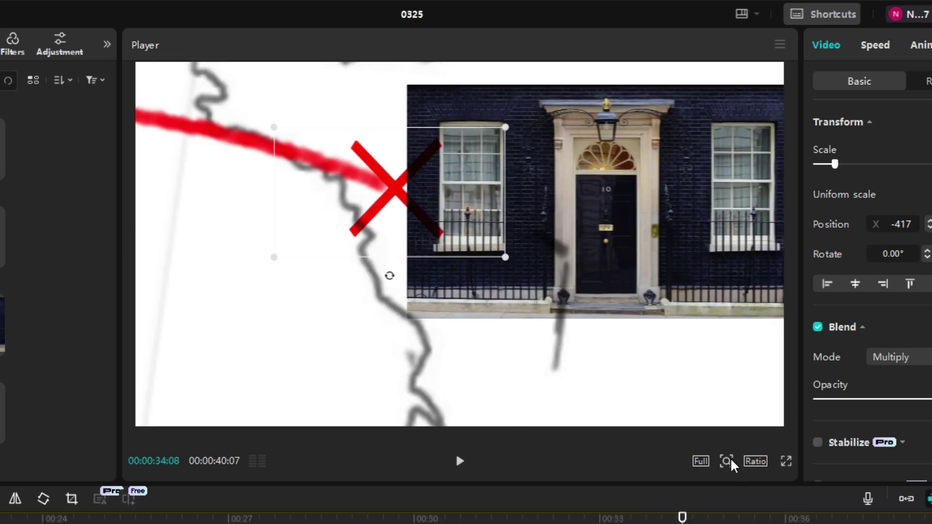
Add a Blur effect below the photo layer from 00:00:33:10 to the end of the clips and reduce its intensity
{"action": "left_click_drag", "start_coordinate": [684, 517], "coordinate": [634, 518]}
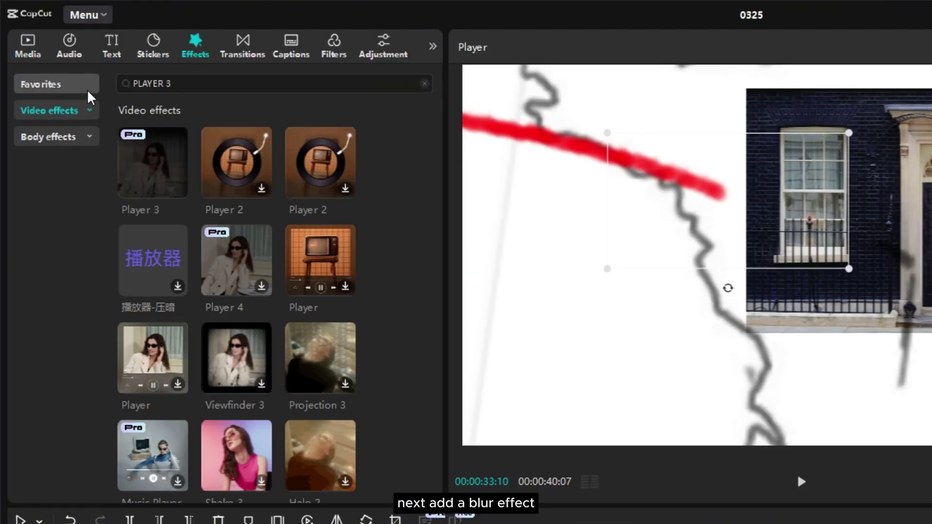
{"action": "left_click", "coordinate": [72, 91]}
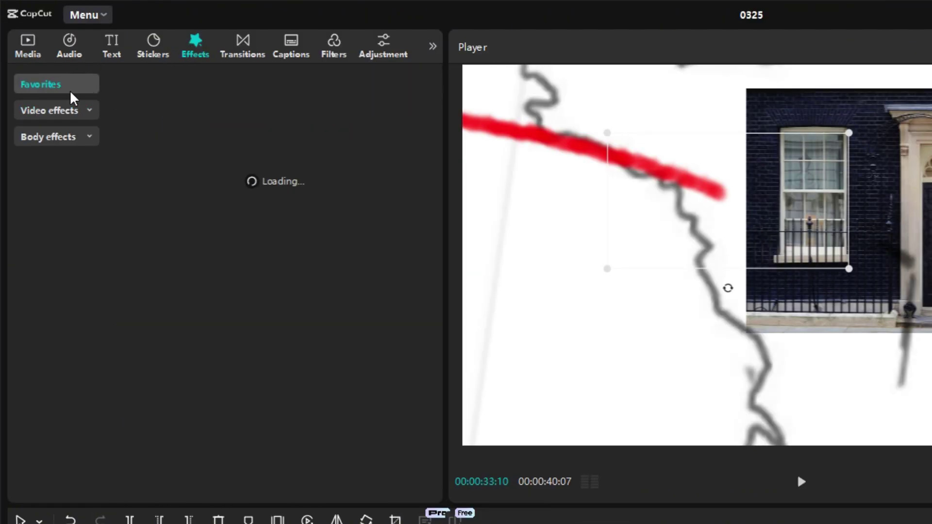
{"action": "left_click_drag", "start_coordinate": [149, 227], "coordinate": [931, 523]}
{"action": "left_click_drag", "start_coordinate": [343, 321], "coordinate": [345, 321]}
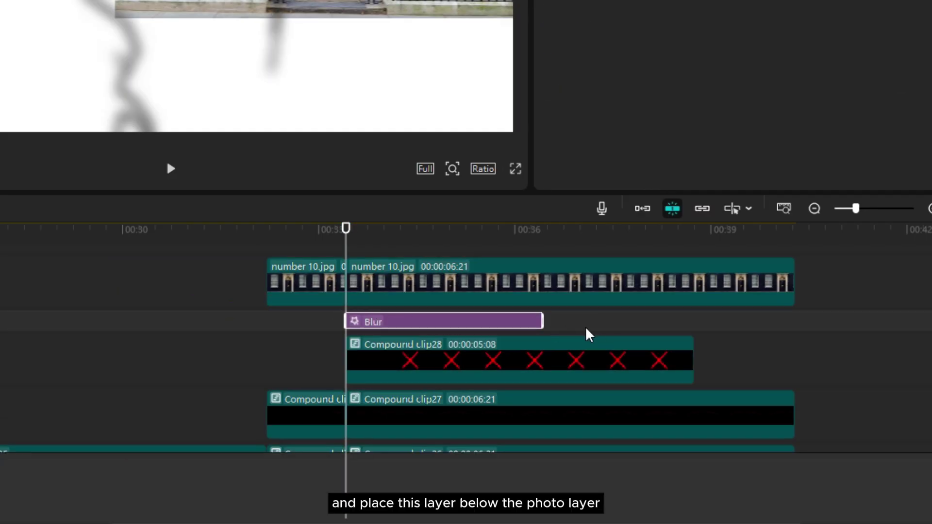
{"action": "left_click_drag", "start_coordinate": [544, 322], "coordinate": [703, 322]}
{"action": "left_click_drag", "start_coordinate": [703, 322], "coordinate": [795, 322]}
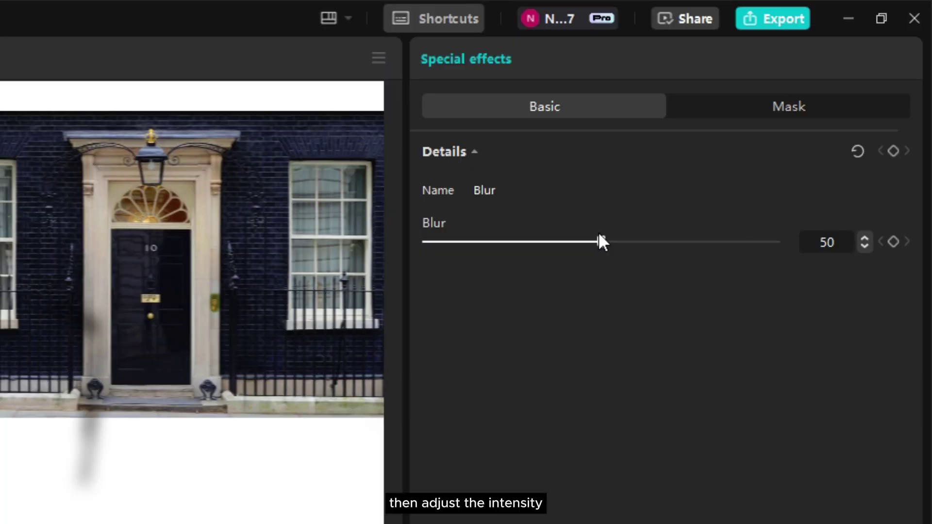
{"action": "left_click_drag", "start_coordinate": [484, 240], "coordinate": [503, 243]}
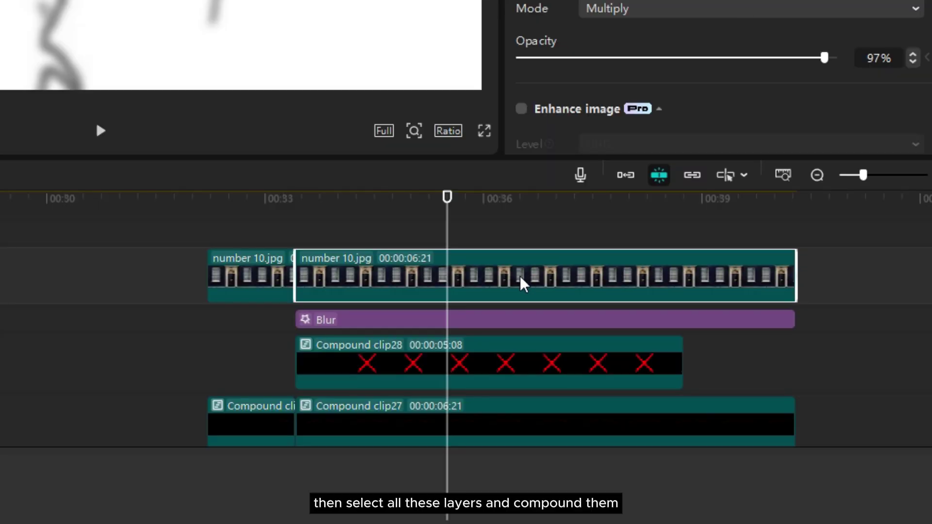
Combine the layers after the split into one compound clip and the layers before it into another
{"action": "left_click_drag", "start_coordinate": [490, 220], "coordinate": [482, 346]}
{"action": "left_click_drag", "start_coordinate": [481, 382], "coordinate": [516, 309]}
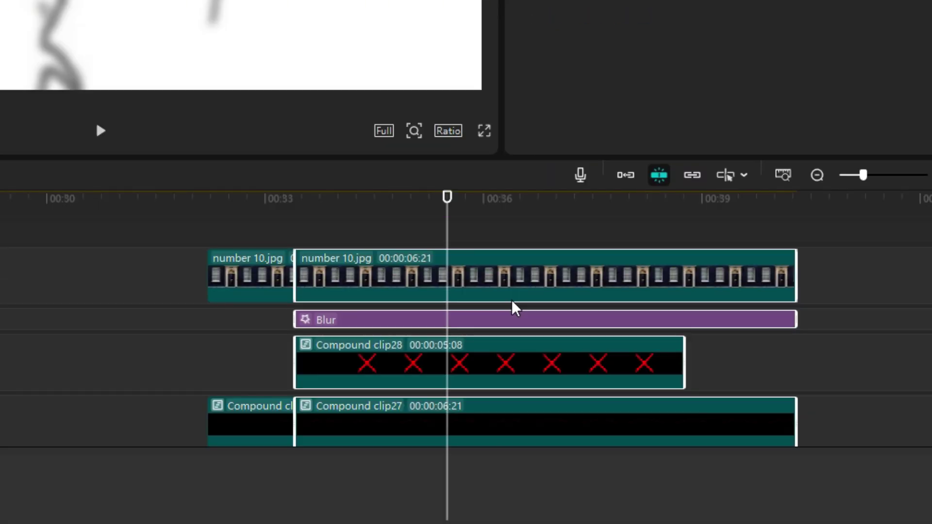
{"action": "key", "text": "alt+g"}
{"action": "left_click_drag", "start_coordinate": [254, 247], "coordinate": [247, 431]}
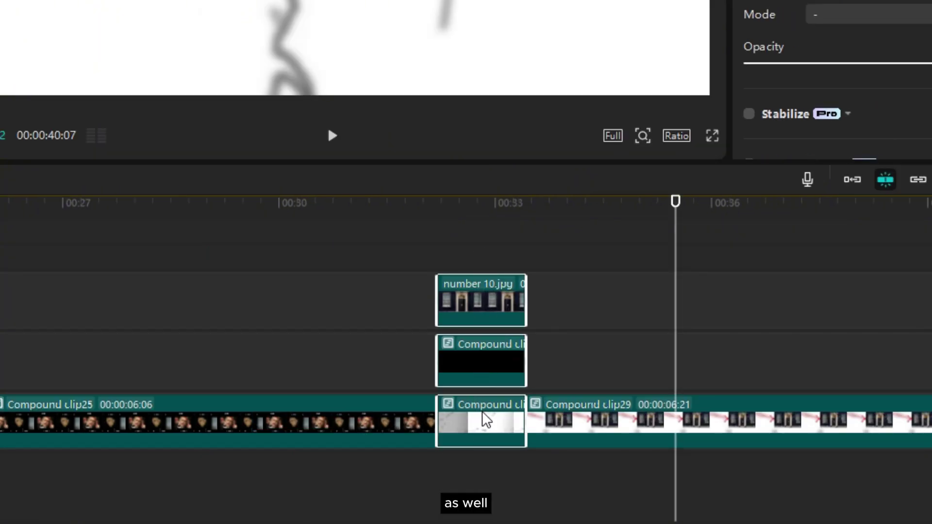
{"action": "key", "text": "alt+g"}
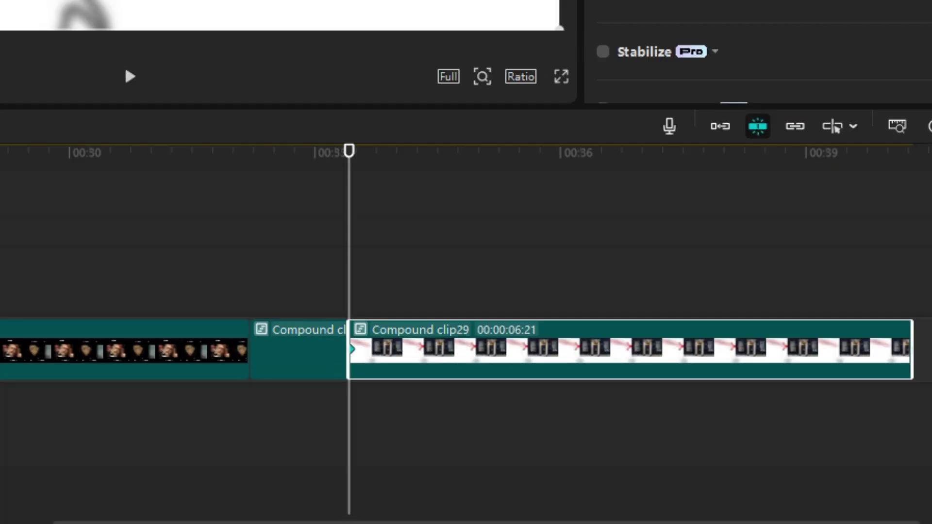
Keyframe the enlarged map compound clip at 00:00:35:23 to 120% scale, shifted left and slightly down in the frame
{"action": "left_click_drag", "start_coordinate": [349, 296], "coordinate": [423, 296]}
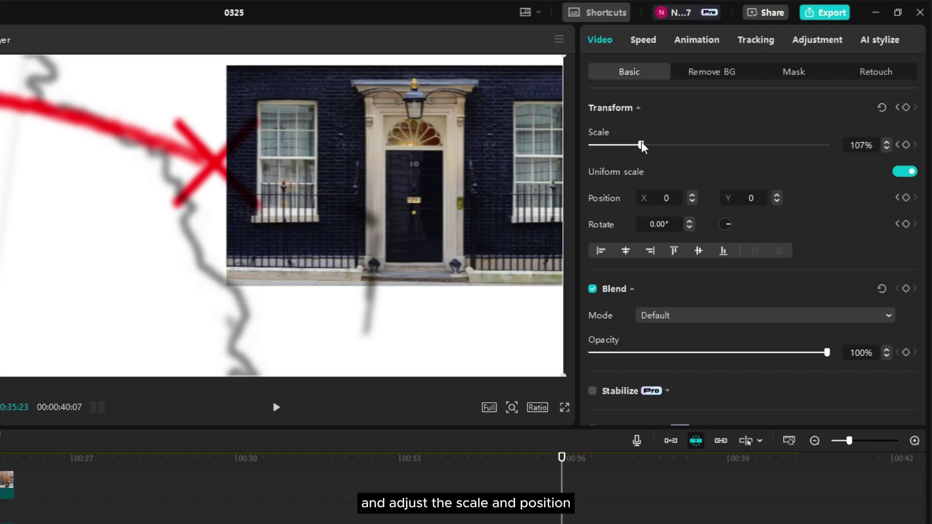
{"action": "left_click_drag", "start_coordinate": [642, 145], "coordinate": [648, 145]}
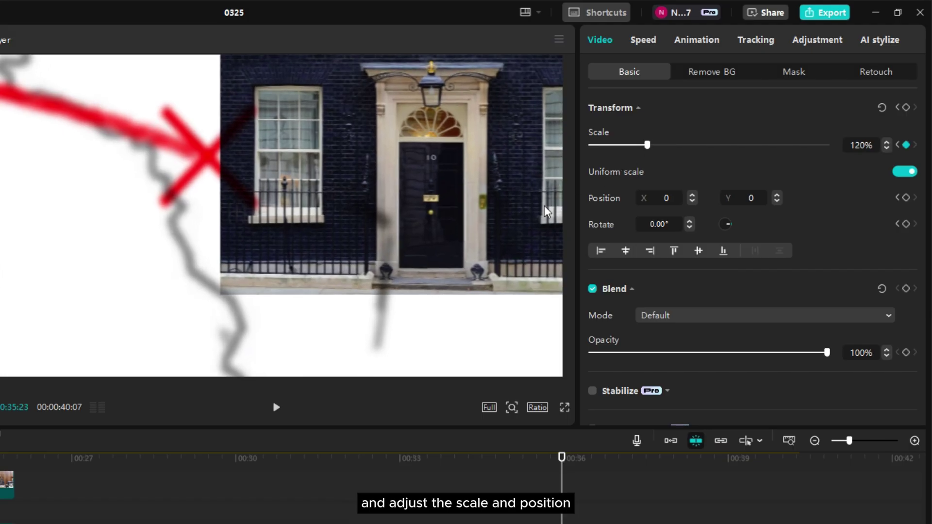
{"action": "left_click_drag", "start_coordinate": [548, 213], "coordinate": [491, 228]}
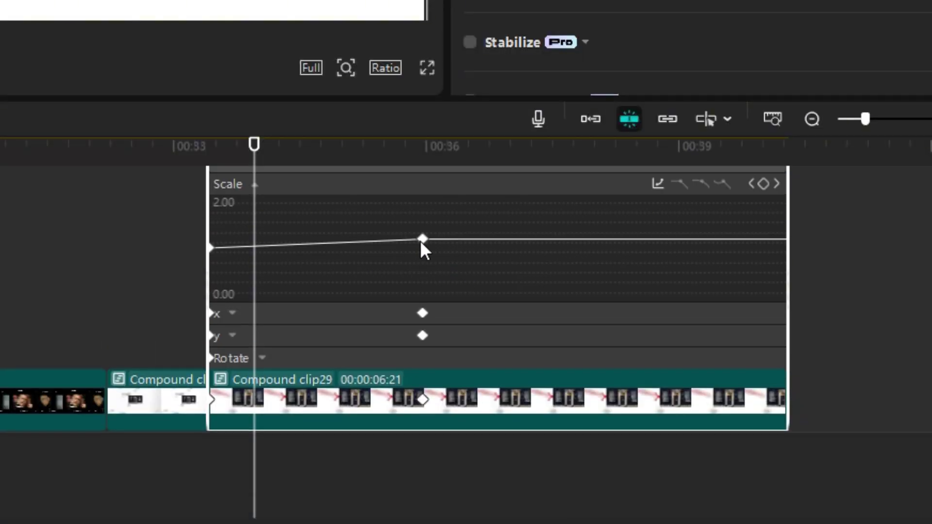
Apply the Ease preset curve to the clip's scale animation
{"action": "right_click", "coordinate": [422, 240]}
{"action": "left_click", "coordinate": [462, 261]}
{"action": "left_click", "coordinate": [688, 369]}
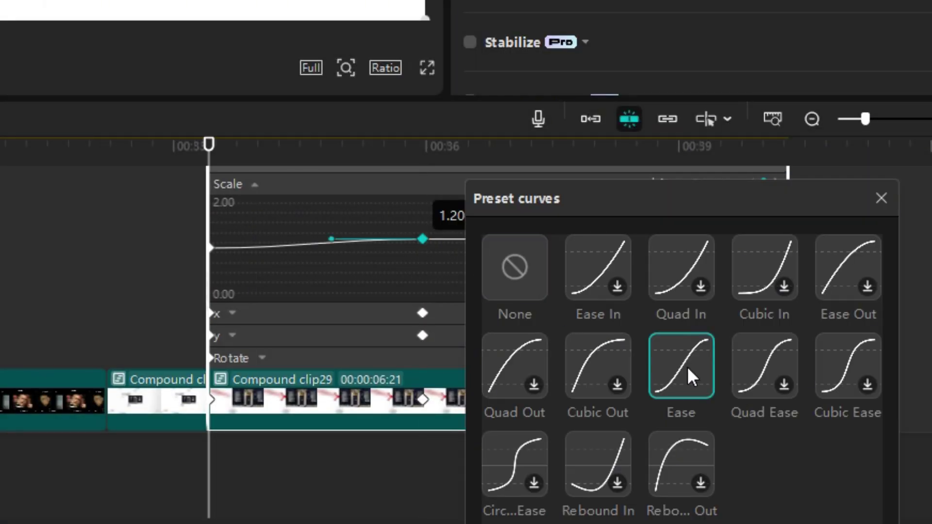
{"action": "left_click", "coordinate": [881, 198]}
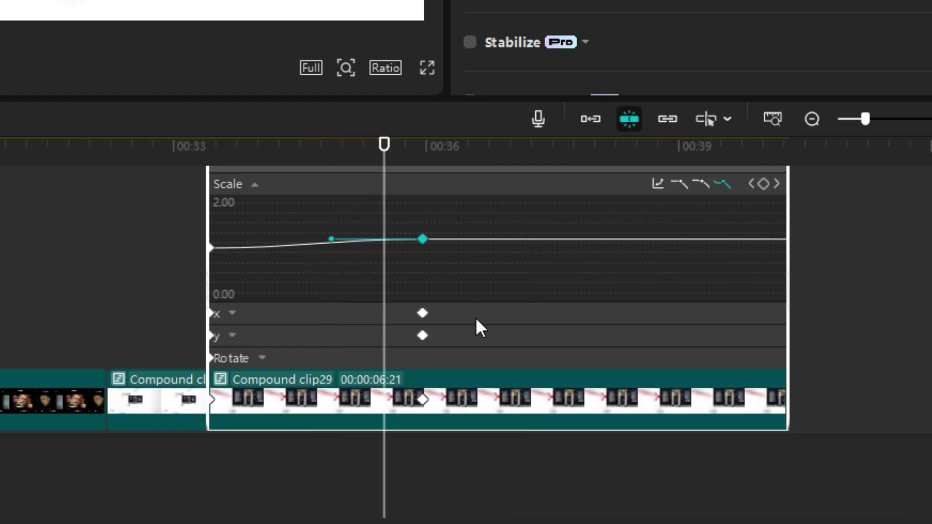
Apply the Ease preset curve to both the x and y position animations of the clip
{"action": "left_click", "coordinate": [422, 314]}
{"action": "right_click", "coordinate": [424, 287]}
{"action": "left_click", "coordinate": [454, 306]}
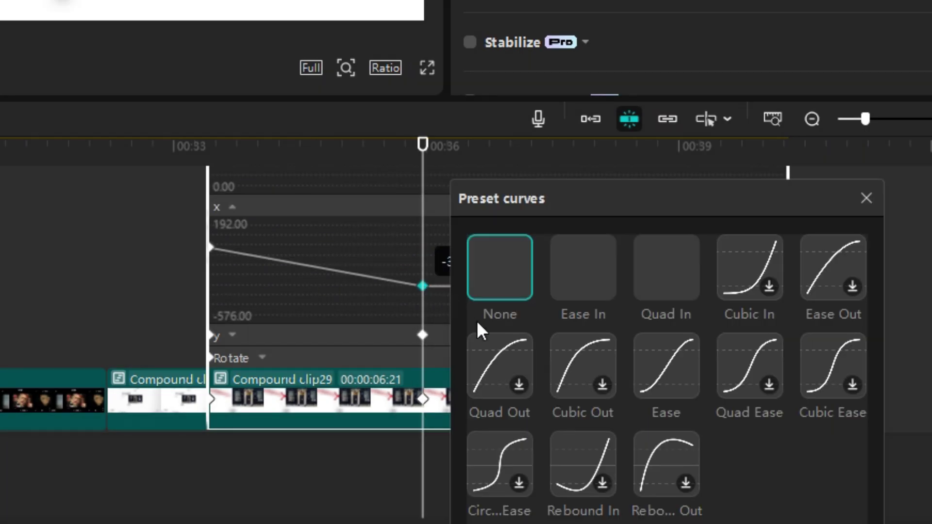
{"action": "left_click", "coordinate": [690, 359]}
{"action": "left_click", "coordinate": [865, 198]}
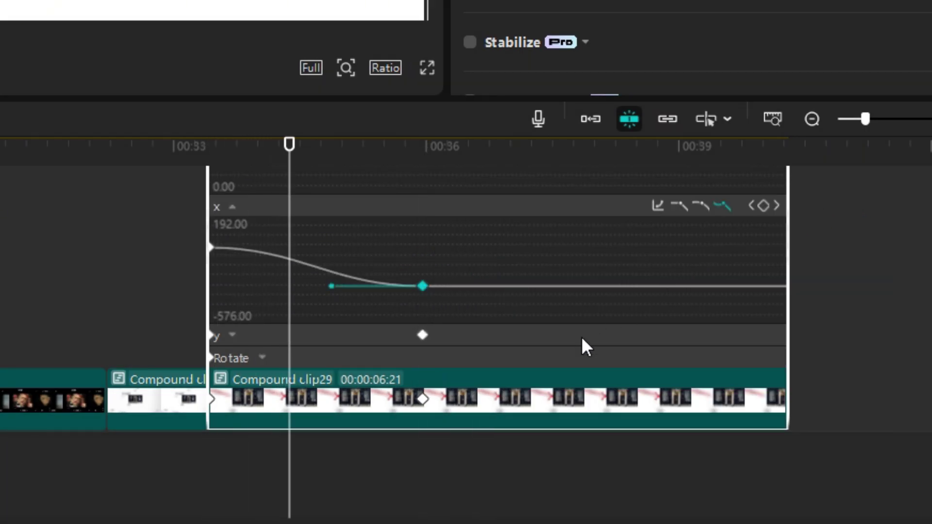
{"action": "left_click", "coordinate": [422, 335]}
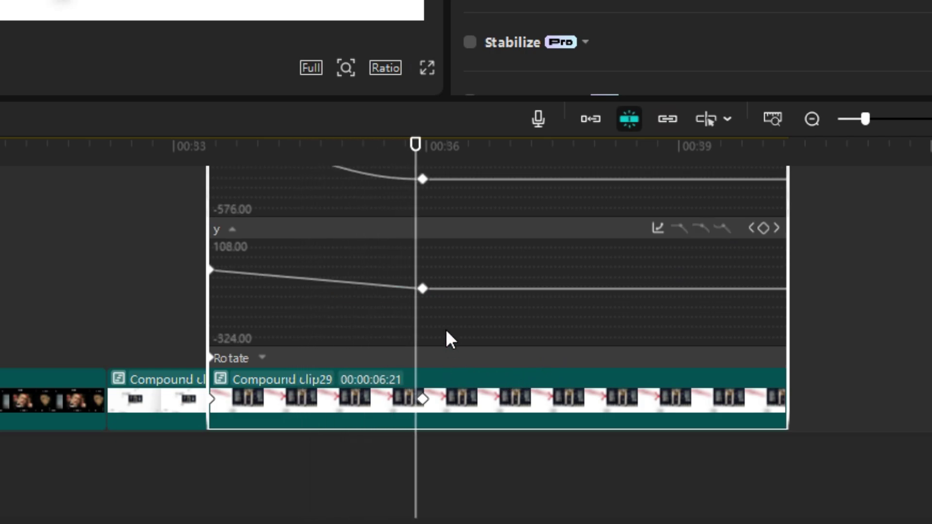
{"action": "right_click", "coordinate": [423, 287]}
{"action": "left_click", "coordinate": [454, 306]}
{"action": "left_click", "coordinate": [693, 366]}
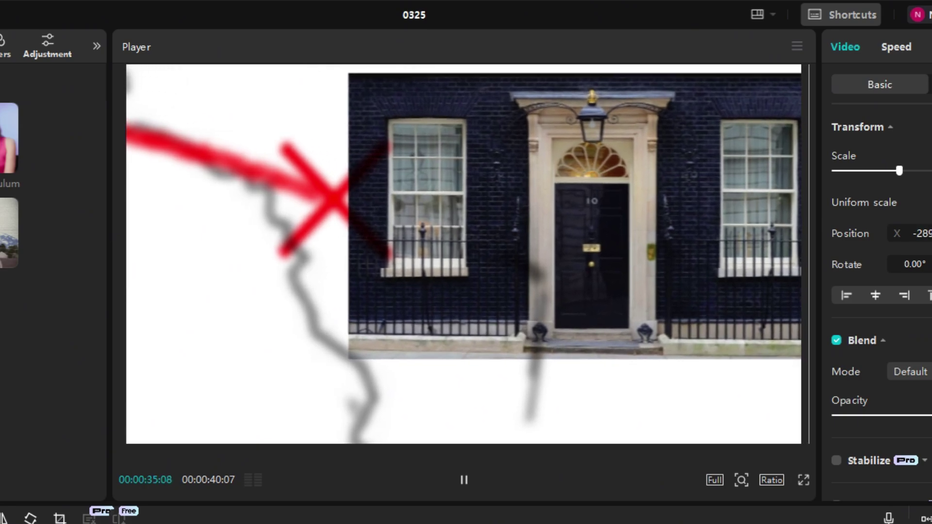
Add a Blur effect from the start of the enlarged map clip and keyframe its intensity from 27 down to 0
{"action": "left_click", "coordinate": [464, 480]}
{"action": "left_click_drag", "start_coordinate": [164, 253], "coordinate": [330, 396]}
{"action": "left_click", "coordinate": [443, 415]}
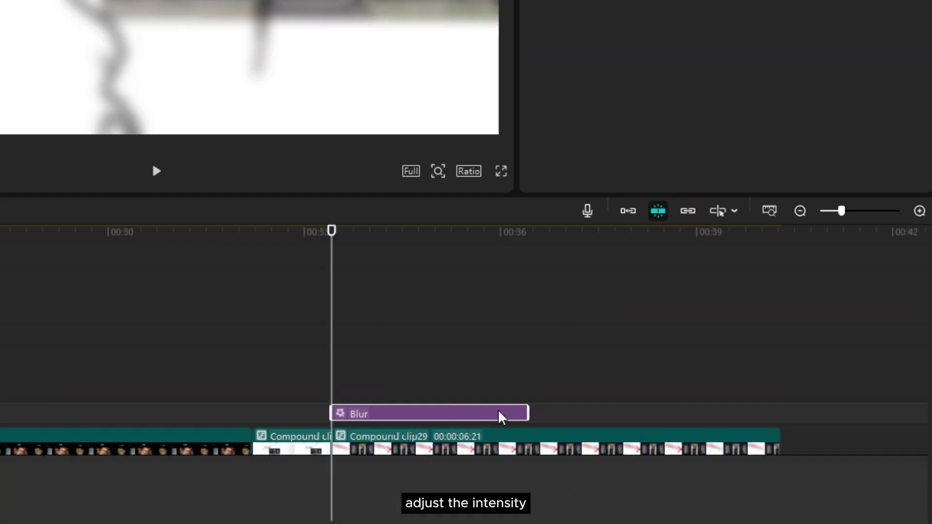
{"action": "left_click_drag", "start_coordinate": [462, 245], "coordinate": [519, 243]}
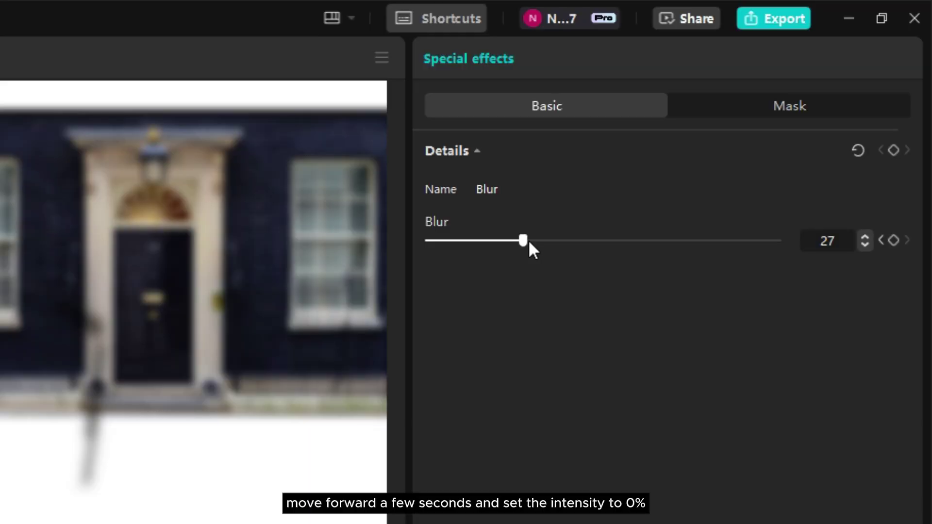
{"action": "left_click_drag", "start_coordinate": [524, 241], "coordinate": [429, 240]}
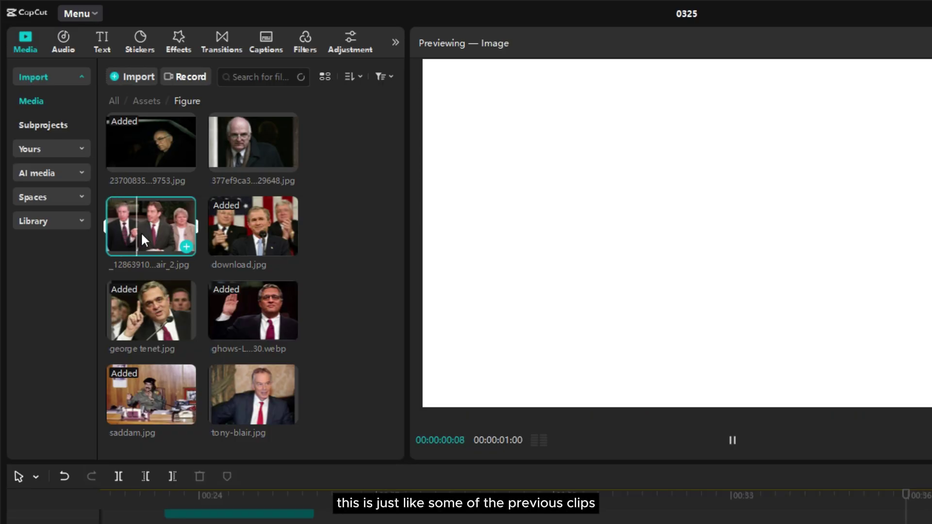
Place the Tony Blair photo with a BRITISH PRIME MINISTER caption on the white background, and enlarge and reposition the photo part from 00:00:38:11
{"action": "left_click_drag", "start_coordinate": [154, 145], "coordinate": [462, 421]}
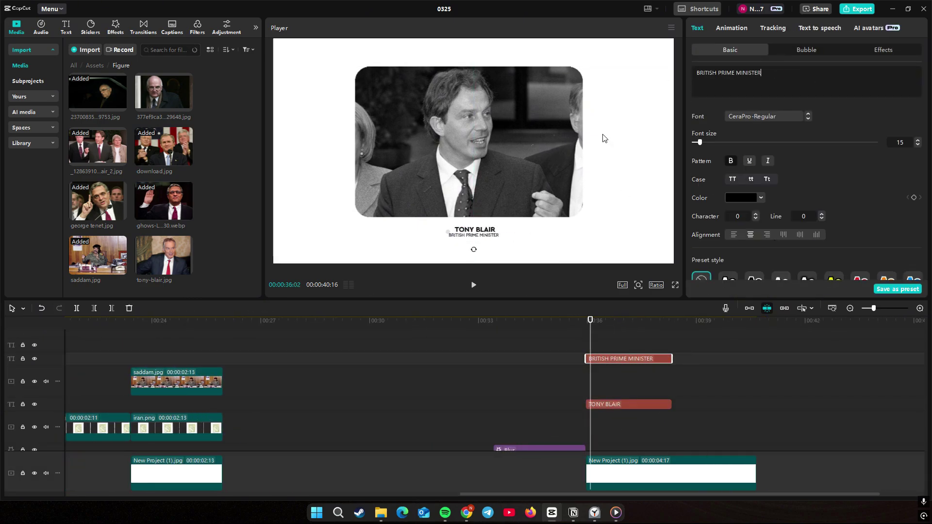
{"action": "scroll", "coordinate": [476, 261], "scroll_direction": "up", "scroll_amount": 3}
{"action": "left_click_drag", "start_coordinate": [486, 233], "coordinate": [489, 233]}
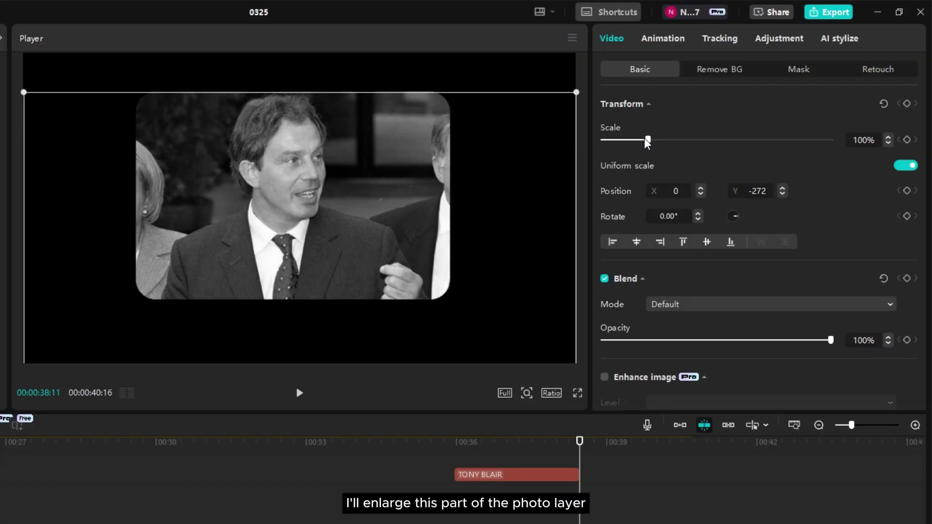
{"action": "left_click_drag", "start_coordinate": [646, 141], "coordinate": [699, 144]}
{"action": "left_click_drag", "start_coordinate": [490, 238], "coordinate": [533, 333]}
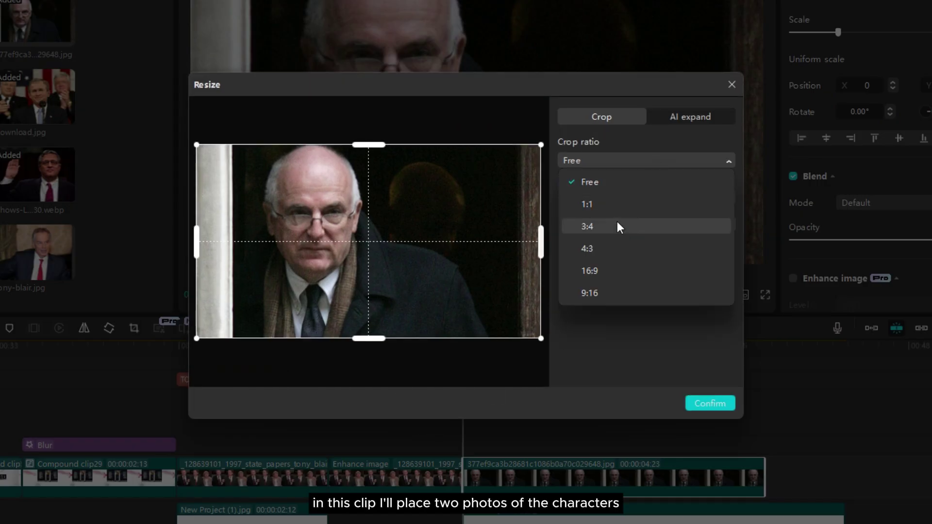
Crop the photo of the man in glasses to a 1:1 ratio and scale it down to fit within the white background
{"action": "left_click", "coordinate": [616, 202]}
{"action": "mouse_move", "coordinate": [375, 262]}
{"action": "left_mouse_down"}
{"action": "mouse_move", "coordinate": [360, 265]}
{"action": "mouse_move", "coordinate": [387, 264]}
{"action": "left_mouse_up"}
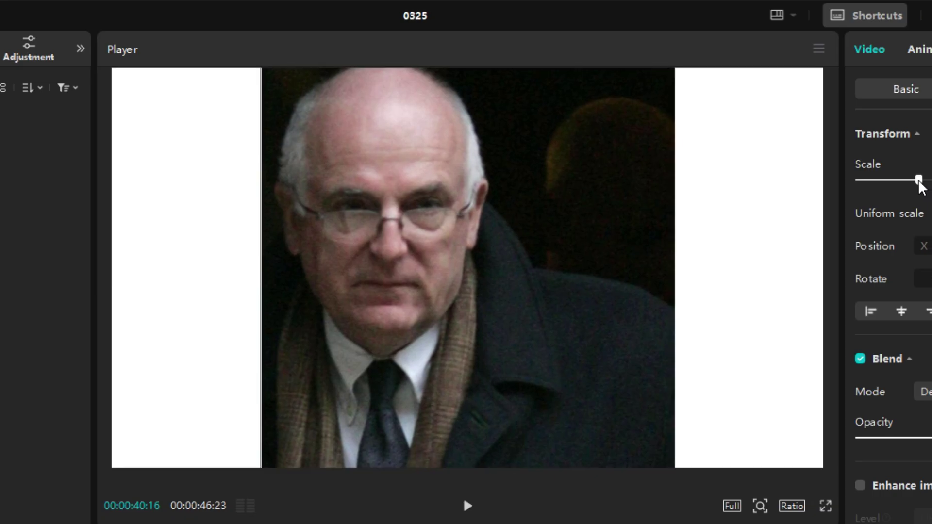
{"action": "left_click_drag", "start_coordinate": [838, 32], "coordinate": [831, 32]}
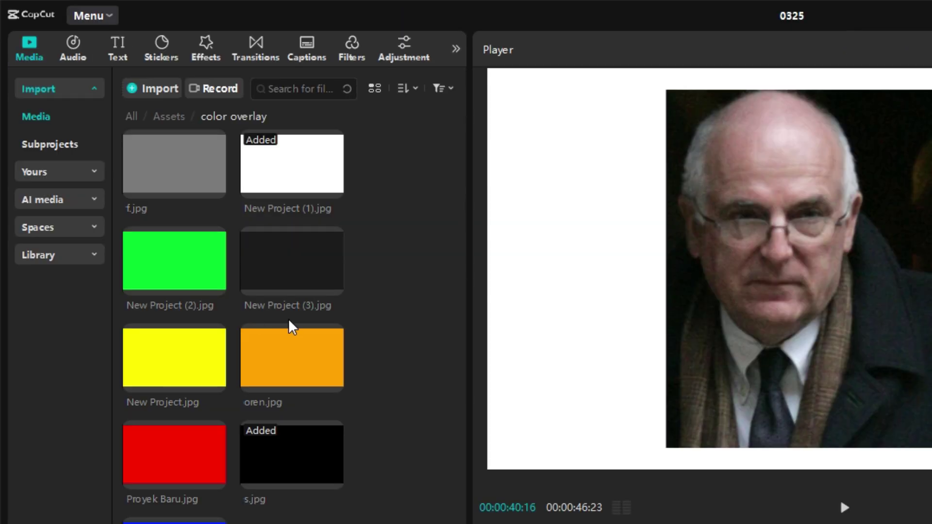
Place the black s.jpg layer beneath the square photo and mask it with a rectangle slightly larger than the photo as a thin border
{"action": "left_click_drag", "start_coordinate": [316, 450], "coordinate": [376, 394]}
{"action": "left_click_drag", "start_coordinate": [442, 388], "coordinate": [926, 394]}
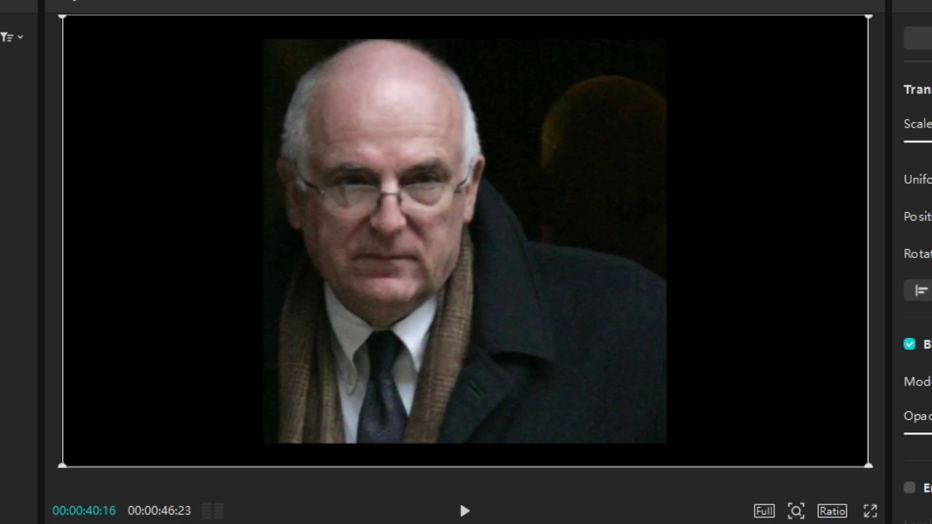
{"action": "left_click", "coordinate": [743, 98]}
{"action": "left_click", "coordinate": [704, 231]}
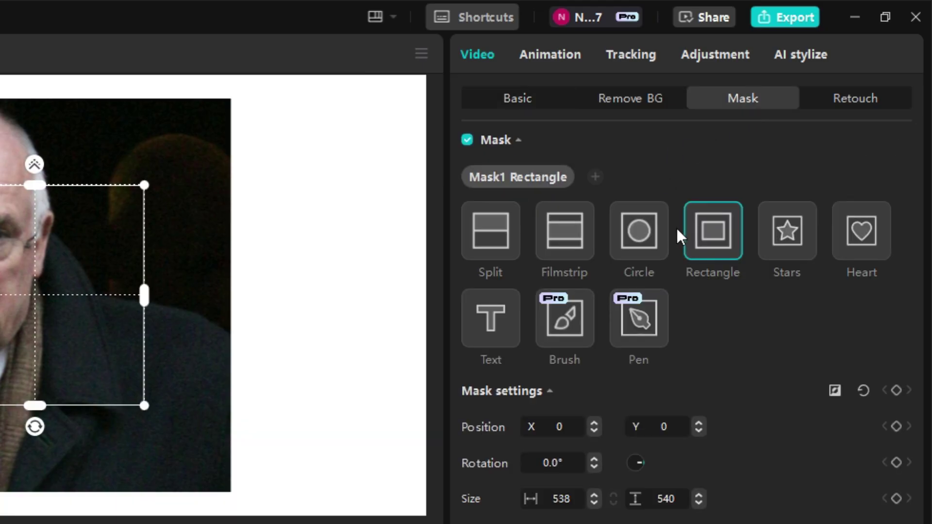
{"action": "left_click_drag", "start_coordinate": [145, 297], "coordinate": [238, 306]}
{"action": "left_click_drag", "start_coordinate": [35, 185], "coordinate": [30, 87]}
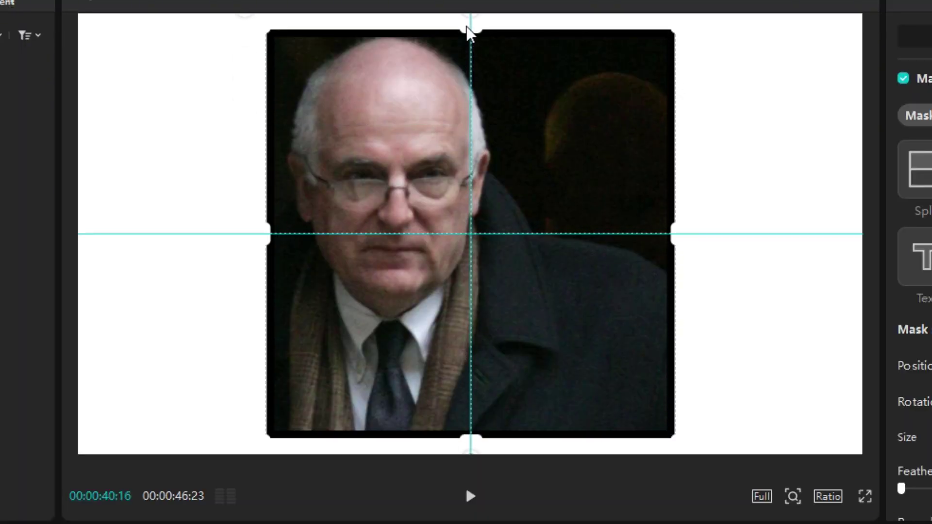
Shrink the photo together with its black border and place them in the left half of the frame
{"action": "left_click", "coordinate": [921, 34]}
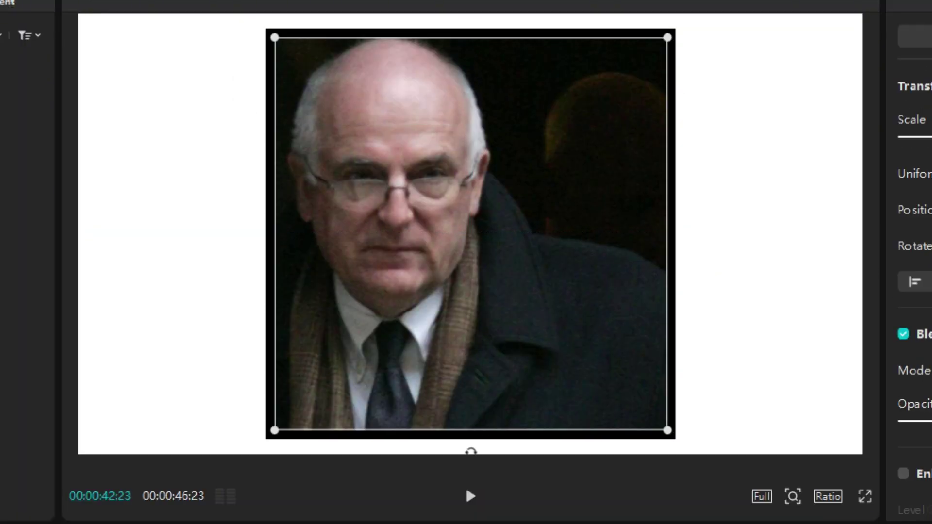
{"action": "scroll", "coordinate": [739, 255], "scroll_direction": "down", "scroll_amount": 5}
{"action": "scroll", "coordinate": [459, 273], "scroll_direction": "up", "scroll_amount": 3}
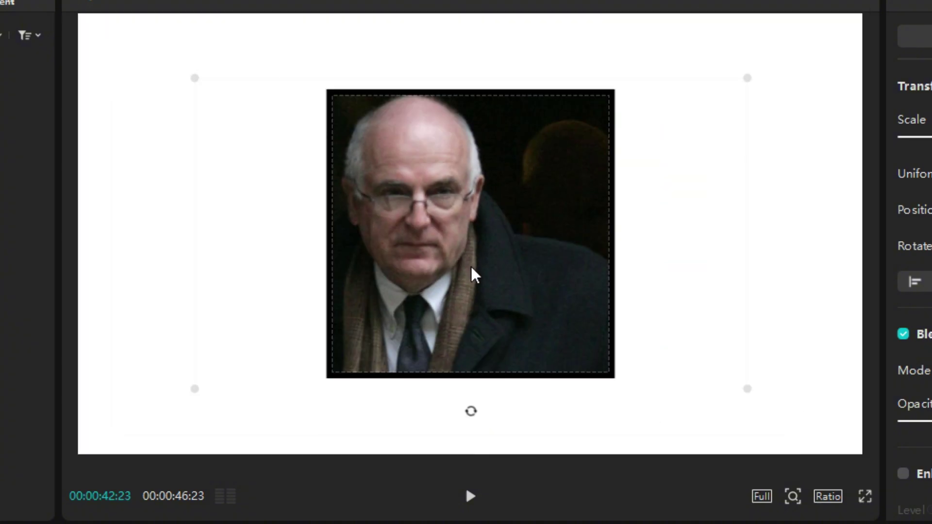
{"action": "left_click_drag", "start_coordinate": [561, 266], "coordinate": [449, 266]}
{"action": "left_click_drag", "start_coordinate": [633, 390], "coordinate": [676, 414]}
{"action": "left_click_drag", "start_coordinate": [466, 313], "coordinate": [422, 310]}
Duplicate the photo and its black border layer and move the copies to the right half of the frame
{"action": "left_click", "coordinate": [438, 374]}
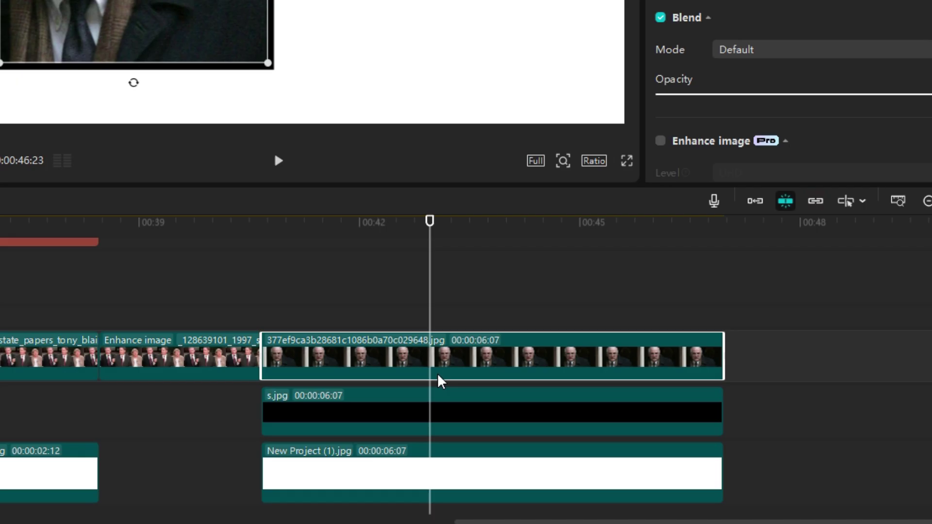
{"action": "left_click", "coordinate": [521, 399], "text": "ctrl"}
{"action": "key", "text": "ctrl+c"}
{"action": "key", "text": "ctrl+v"}
{"action": "left_click_drag", "start_coordinate": [301, 282], "coordinate": [584, 290]}
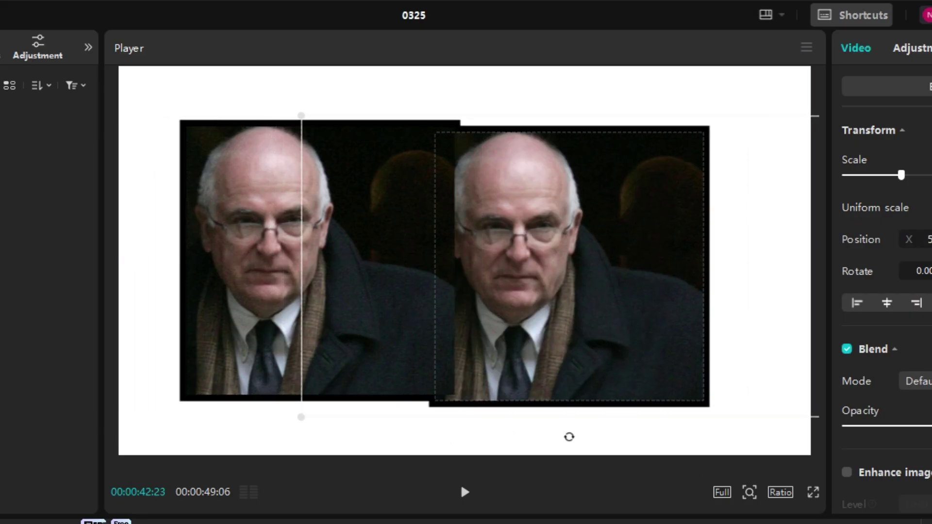
Replace the duplicated photo with tony-blair.jpg using the original video effect, and resize and position the bordered photo beside the first one
{"action": "left_click", "coordinate": [568, 315]}
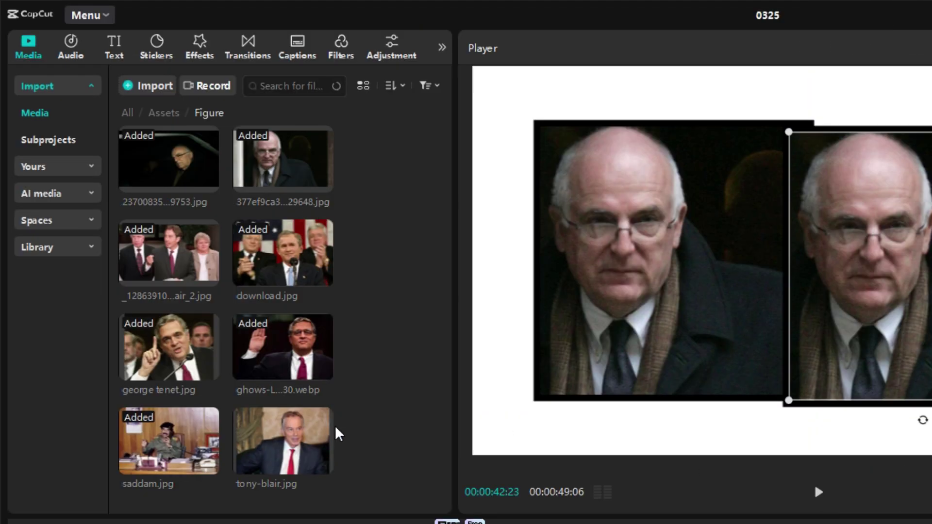
{"action": "left_click_drag", "start_coordinate": [328, 432], "coordinate": [712, 472]}
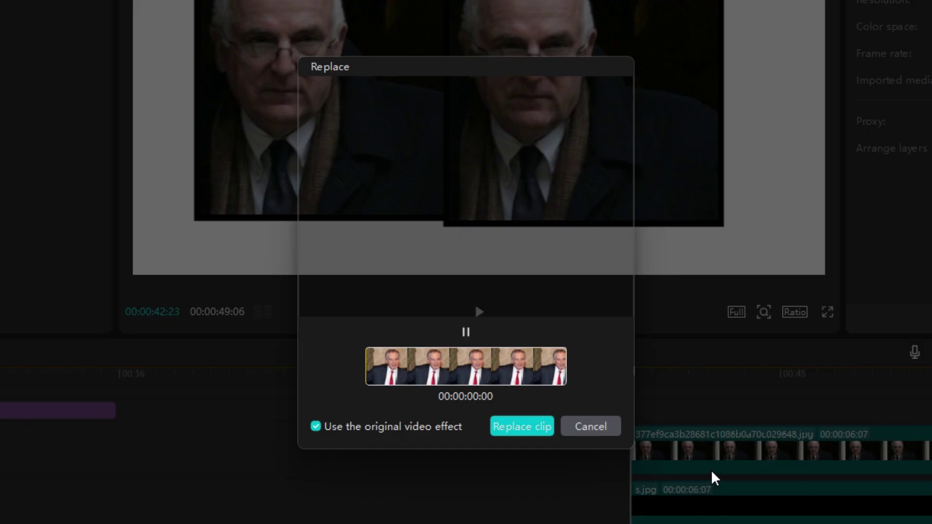
{"action": "left_click", "coordinate": [522, 425]}
{"action": "left_click_drag", "start_coordinate": [315, 124], "coordinate": [353, 143]}
{"action": "left_click_drag", "start_coordinate": [596, 298], "coordinate": [622, 285]}
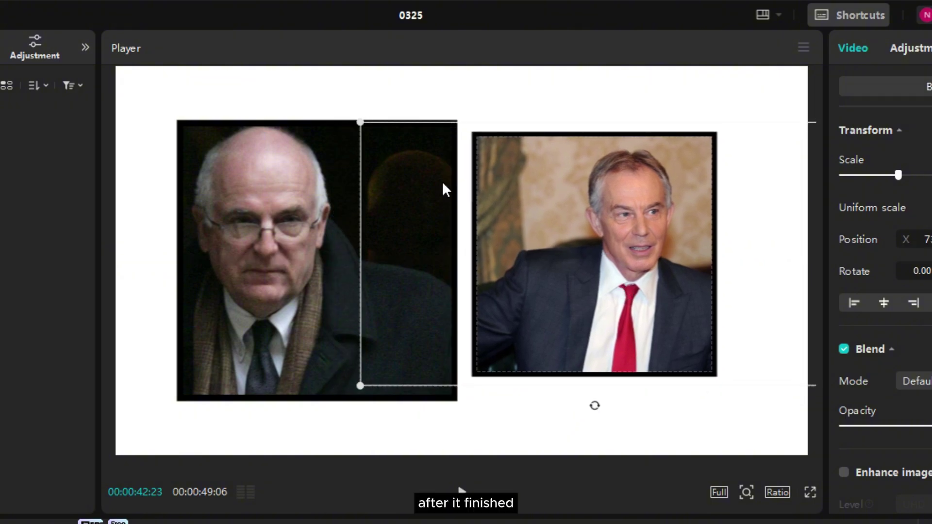
{"action": "left_click_drag", "start_coordinate": [360, 121], "coordinate": [345, 112]}
Combine the photo and border layers into one compound clip and move it up a track, above the white background
{"action": "left_click_drag", "start_coordinate": [570, 220], "coordinate": [456, 388]}
{"action": "left_click_drag", "start_coordinate": [456, 387], "coordinate": [456, 387]}
{"action": "key", "text": "alt+g"}
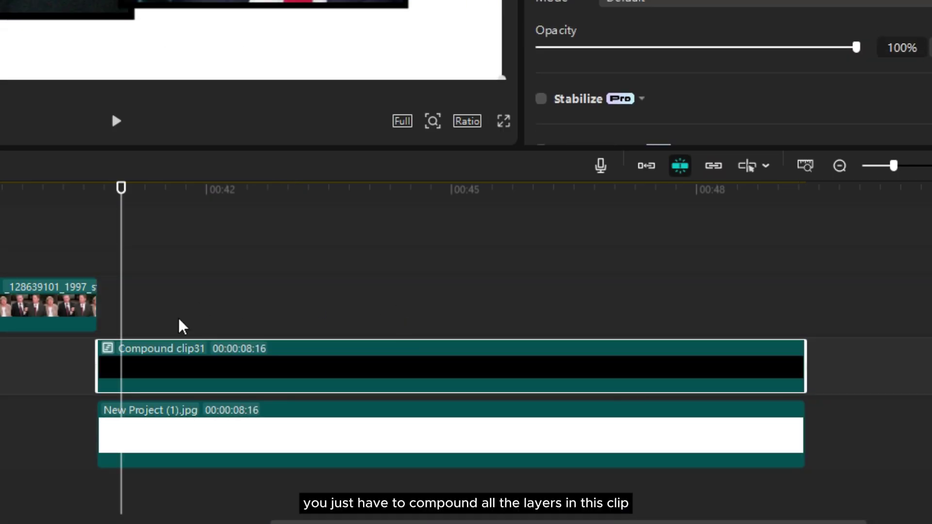
{"action": "left_click", "coordinate": [92, 311]}
{"action": "left_click_drag", "start_coordinate": [272, 360], "coordinate": [273, 306]}
Animate the two-photo compound clip with transform keyframes from its first frame to a slightly larger scale at its end
{"action": "left_click", "coordinate": [92, 240]}
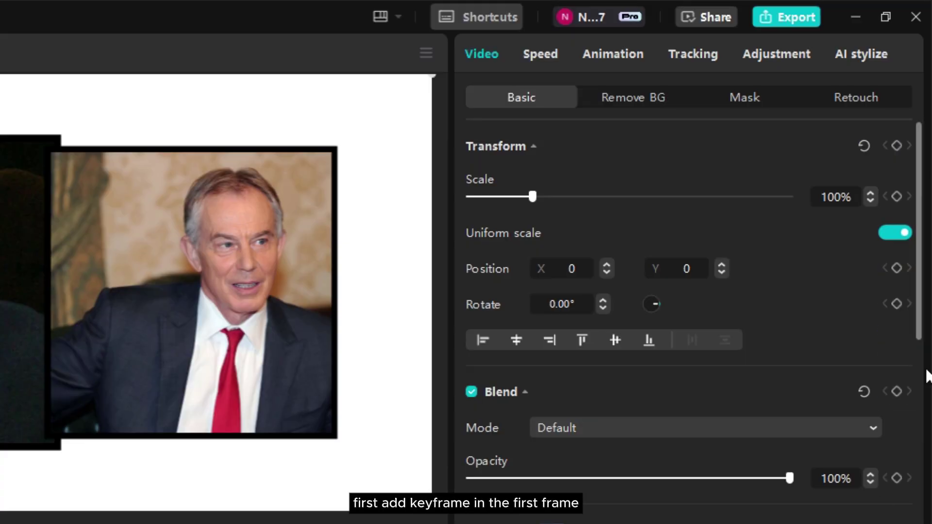
{"action": "left_click", "coordinate": [897, 146]}
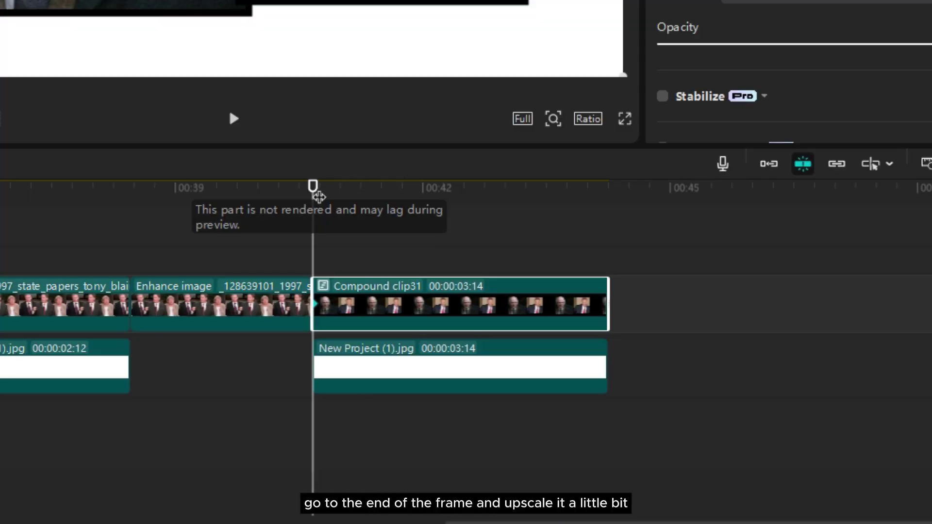
{"action": "left_click_drag", "start_coordinate": [312, 190], "coordinate": [601, 225]}
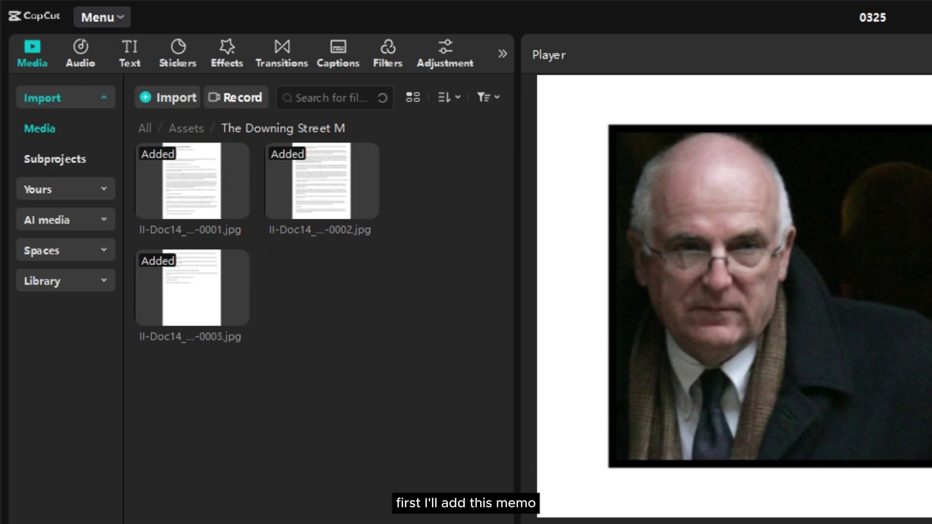
Overlay a Downing Street memo page on the two-photo clip with the Multiply blend mode and a scale of 1000%
{"action": "scroll", "coordinate": [453, 239], "scroll_direction": "up", "scroll_amount": 2}
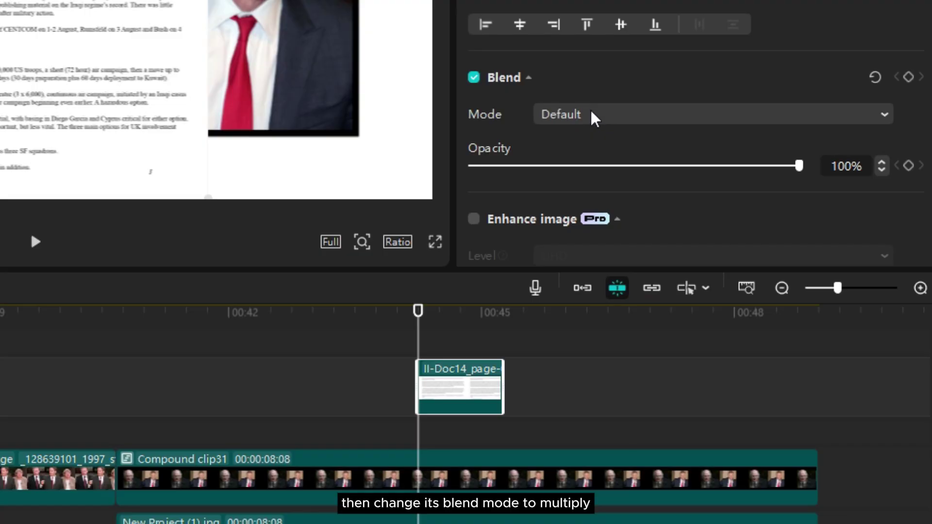
{"action": "left_click", "coordinate": [591, 111]}
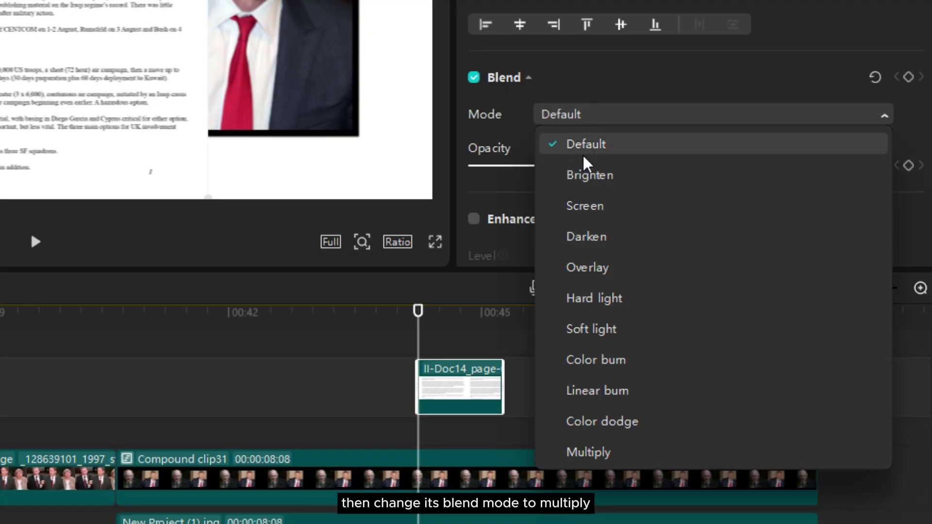
{"action": "left_click", "coordinate": [590, 453]}
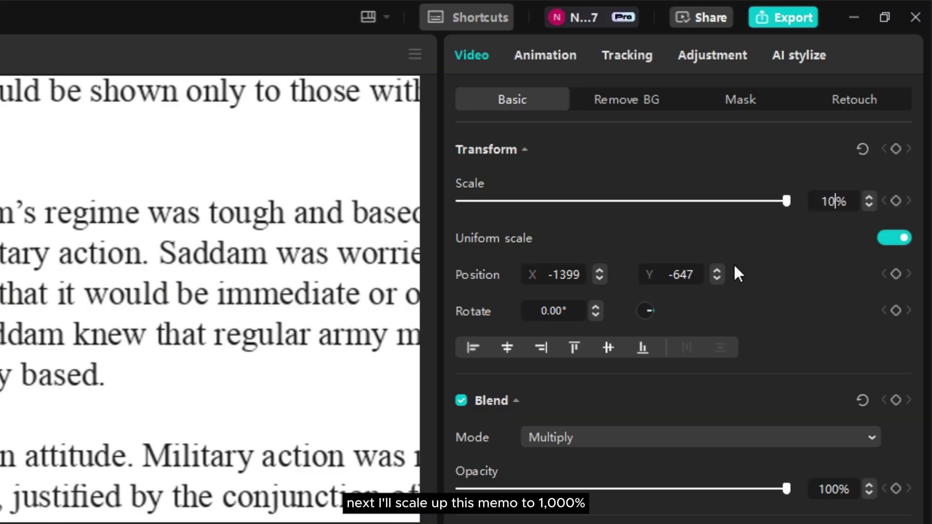
{"action": "type", "text": "00"}
{"action": "key", "text": "Return"}
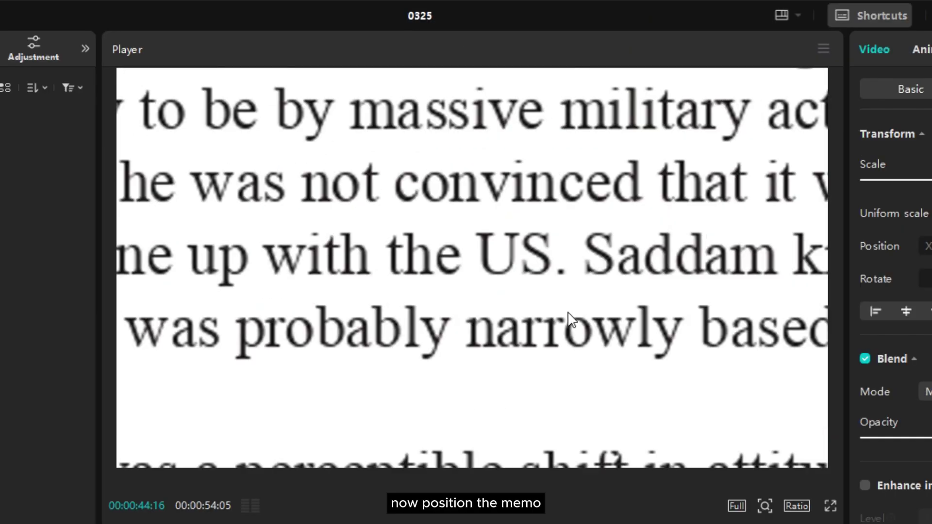
Animate the memo page with two position keyframes, starting with its text moved up out of frame and ending on the "massive military action" passage
{"action": "left_click_drag", "start_coordinate": [571, 321], "coordinate": [541, 435]}
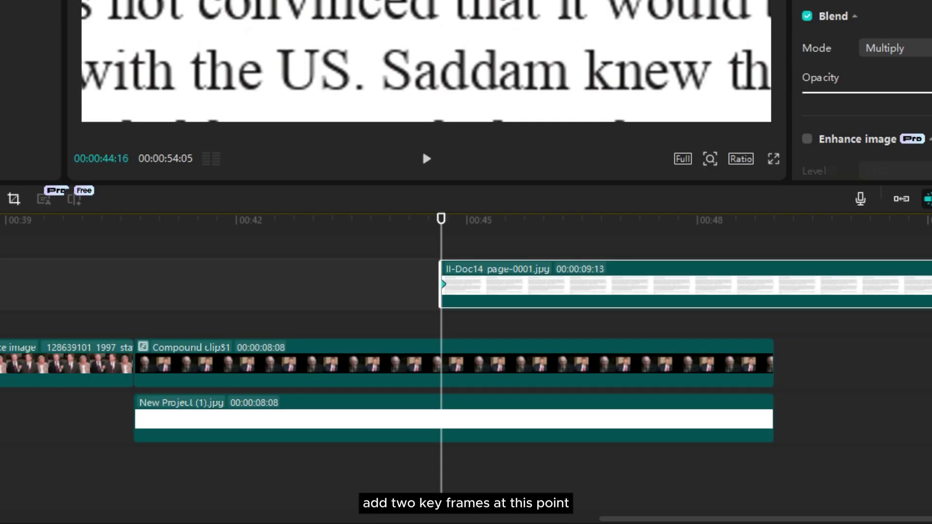
{"action": "left_click_drag", "start_coordinate": [446, 240], "coordinate": [549, 240]}
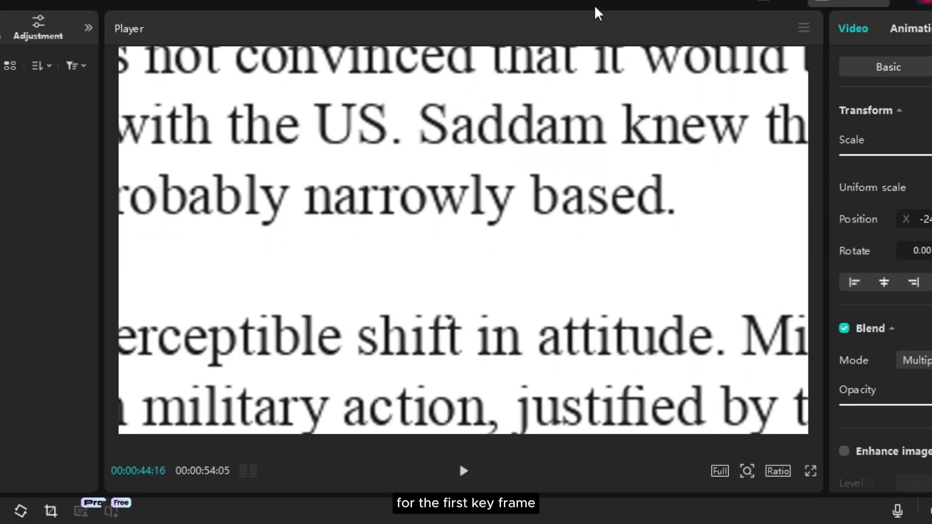
{"action": "left_click_drag", "start_coordinate": [624, 329], "coordinate": [621, 275]}
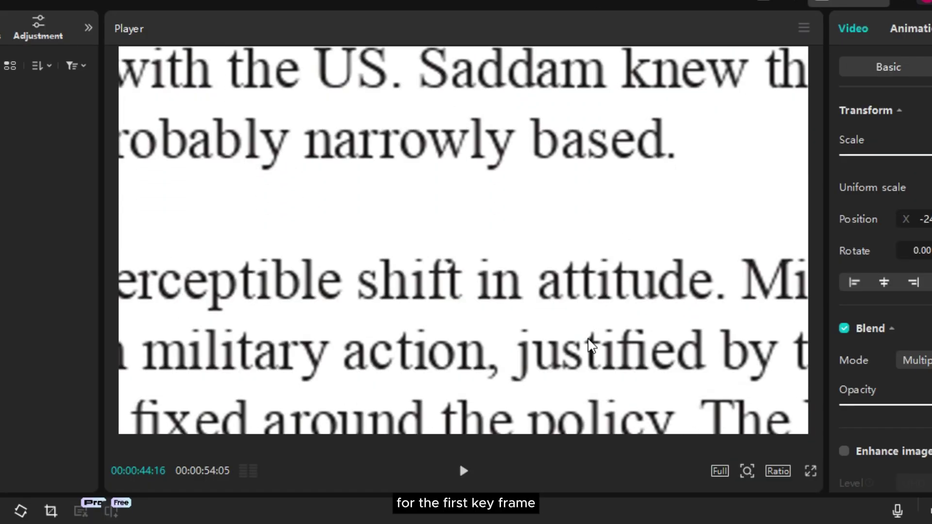
{"action": "left_click_drag", "start_coordinate": [590, 321], "coordinate": [587, 69]}
{"action": "left_click_drag", "start_coordinate": [608, 370], "coordinate": [627, 160]}
{"action": "left_click_drag", "start_coordinate": [626, 427], "coordinate": [608, 110]}
{"action": "left_click_drag", "start_coordinate": [605, 354], "coordinate": [603, 144]}
{"action": "left_click_drag", "start_coordinate": [619, 287], "coordinate": [619, 191]}
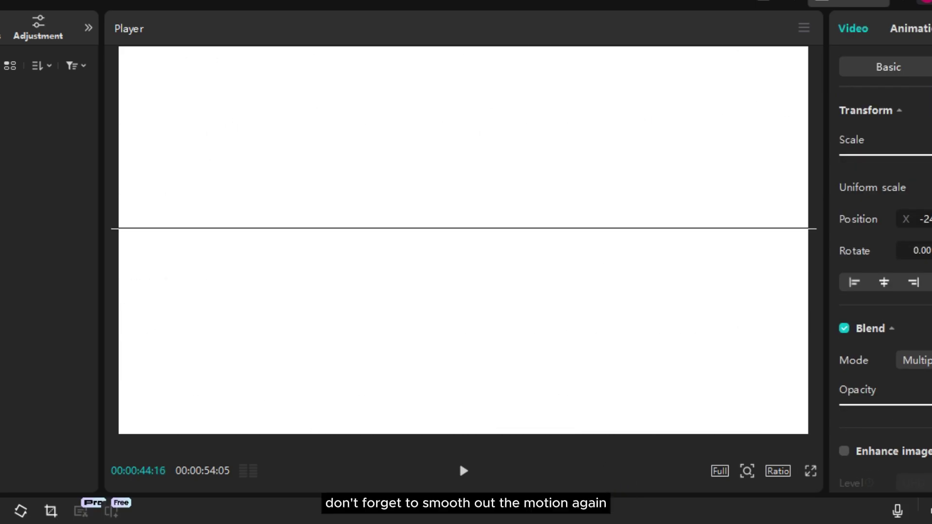
Smooth the memo page's movement by applying a preset curve to its vertical position keyframes
{"action": "scroll", "coordinate": [271, 332], "scroll_direction": "up", "scroll_amount": 2}
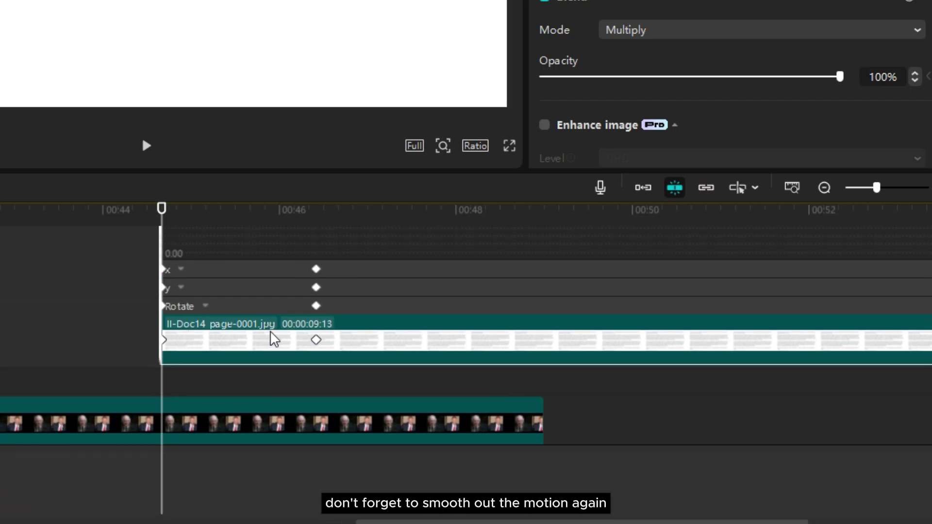
{"action": "left_click", "coordinate": [236, 293]}
{"action": "right_click", "coordinate": [338, 289]}
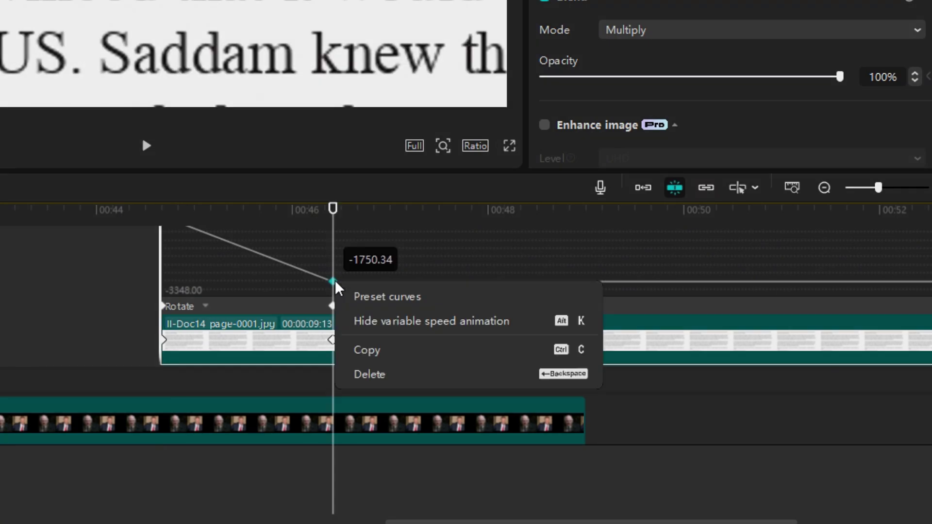
{"action": "left_click", "coordinate": [370, 295]}
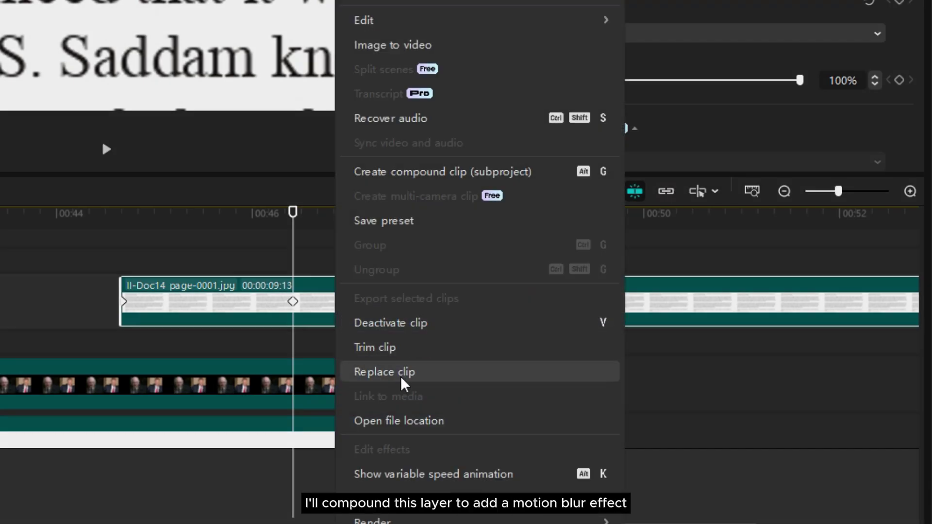
Turn the memo page layer into a compound clip and enable motion blur on it
{"action": "left_click", "coordinate": [506, 172]}
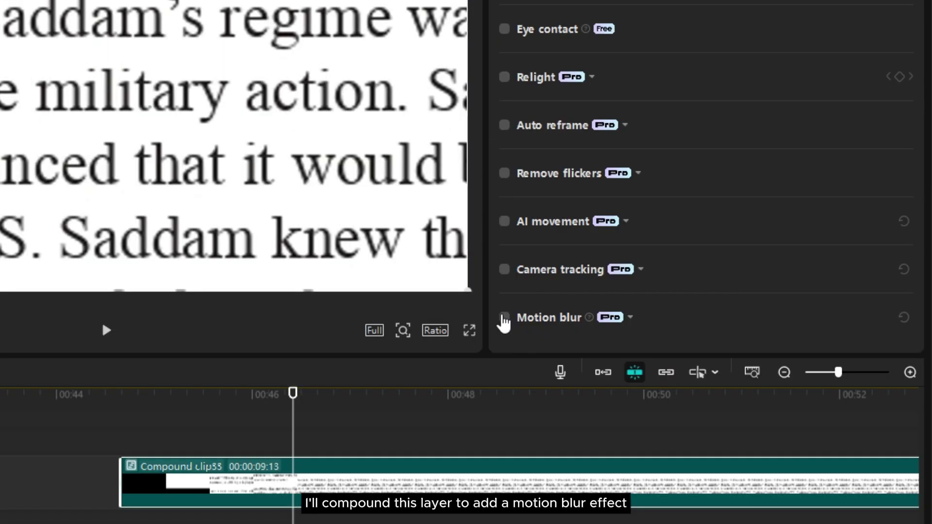
{"action": "left_click", "coordinate": [505, 318]}
{"action": "scroll", "coordinate": [706, 279], "scroll_direction": "down", "scroll_amount": 3}
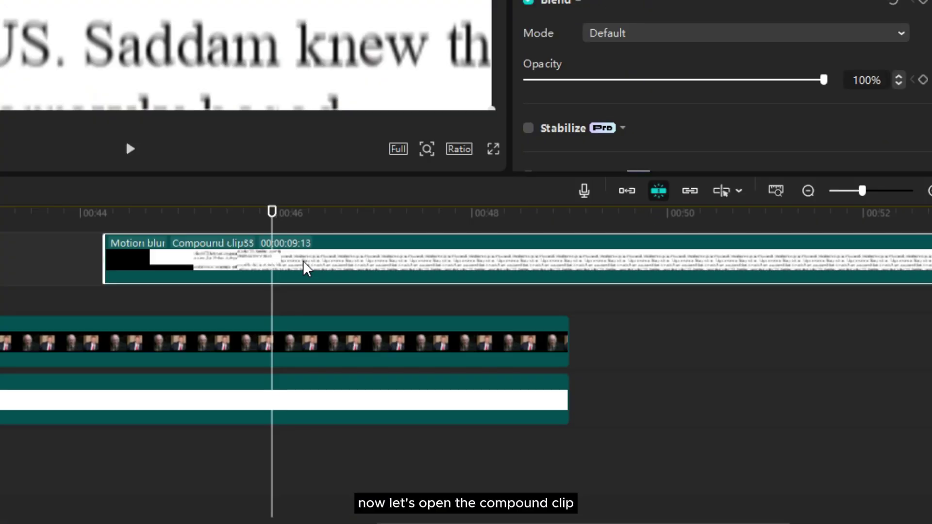
Inside the memo compound clip, add a default text layer at 00:00:01:18 reading "massive military action."
{"action": "double_click", "coordinate": [304, 265]}
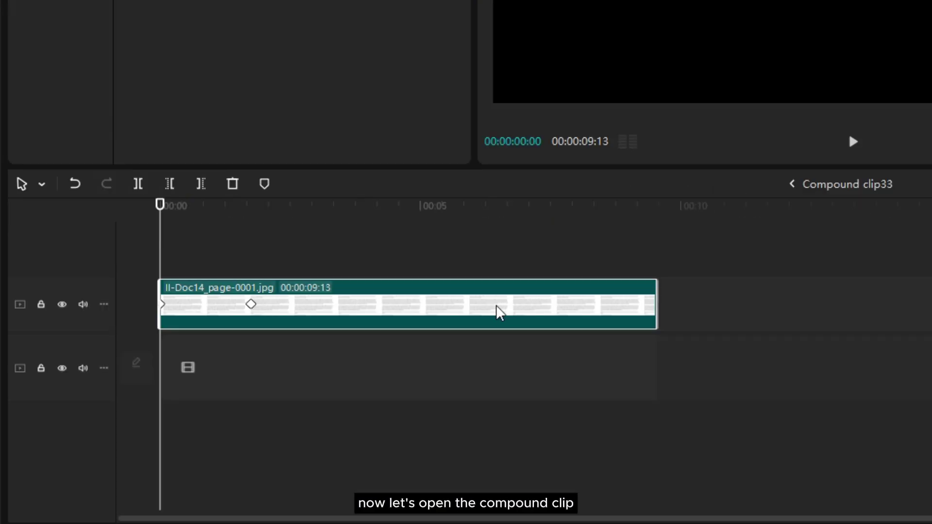
{"action": "left_click_drag", "start_coordinate": [161, 206], "coordinate": [241, 206]}
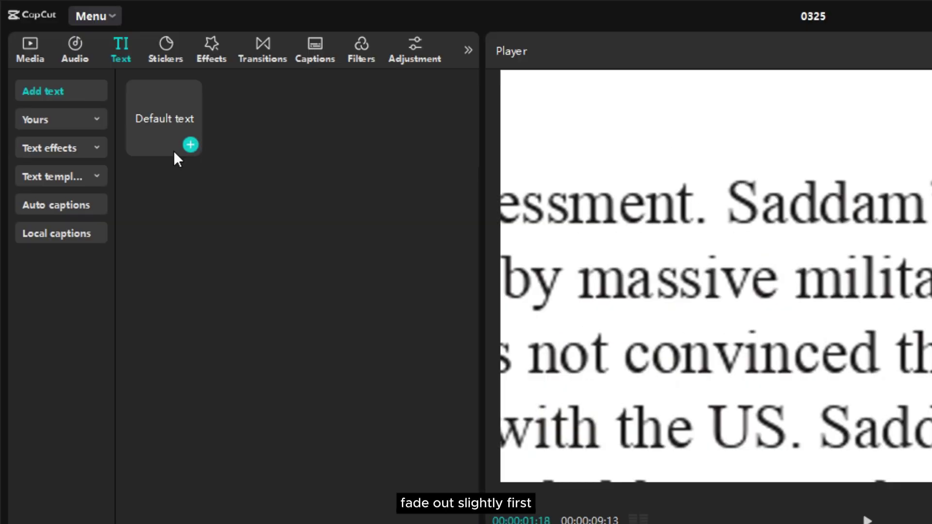
{"action": "left_click_drag", "start_coordinate": [173, 151], "coordinate": [269, 276]}
{"action": "left_click", "coordinate": [269, 274]}
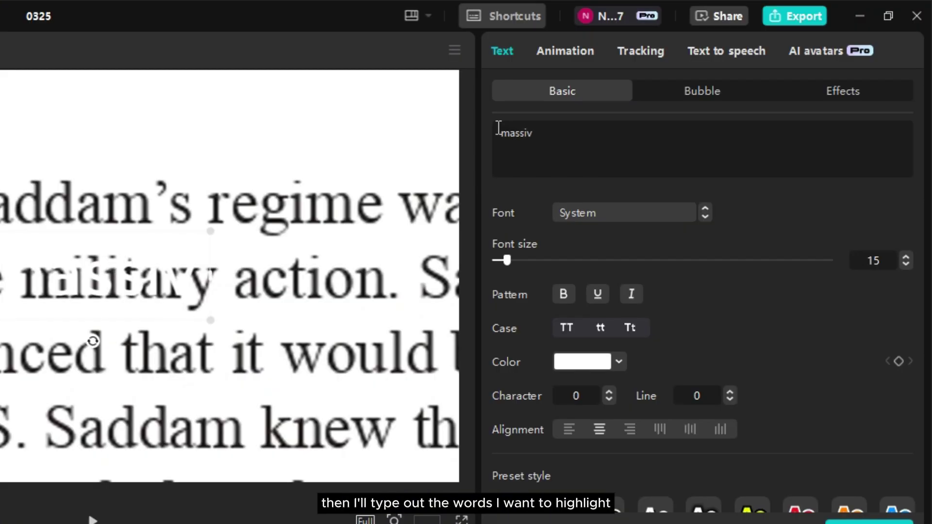
{"action": "type", "text": "on."}
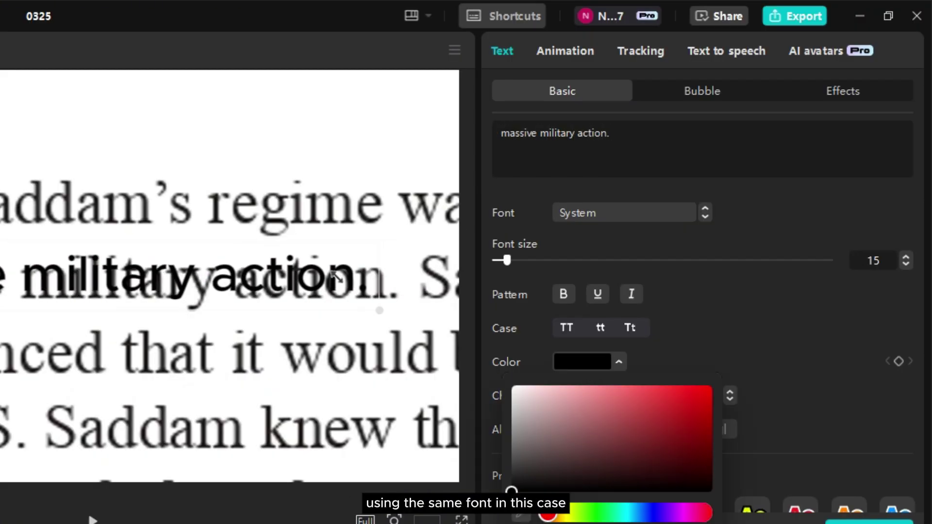
Set the text's font to Times New Roman and scale it to match the same words in the memo
{"action": "left_click", "coordinate": [603, 213]}
{"action": "type", "text": "times"}
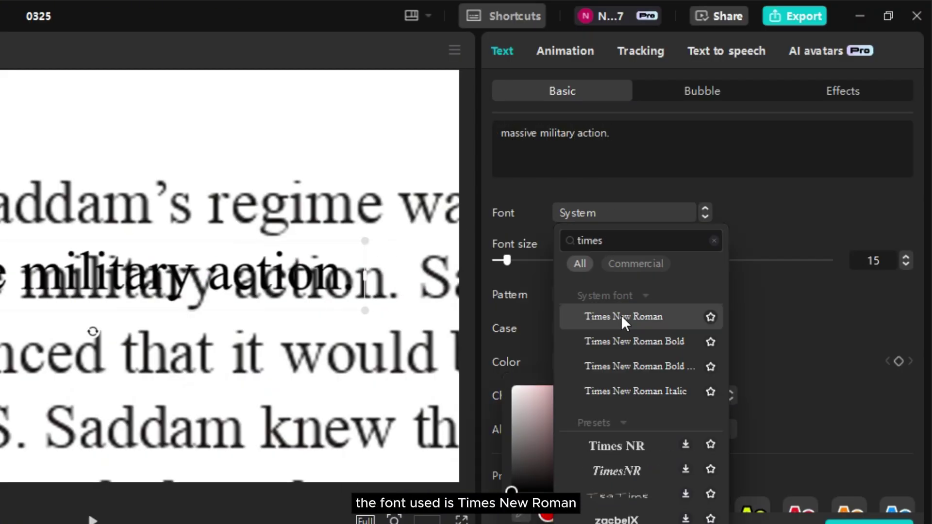
{"action": "left_click", "coordinate": [622, 315]}
{"action": "left_click_drag", "start_coordinate": [366, 311], "coordinate": [409, 308]}
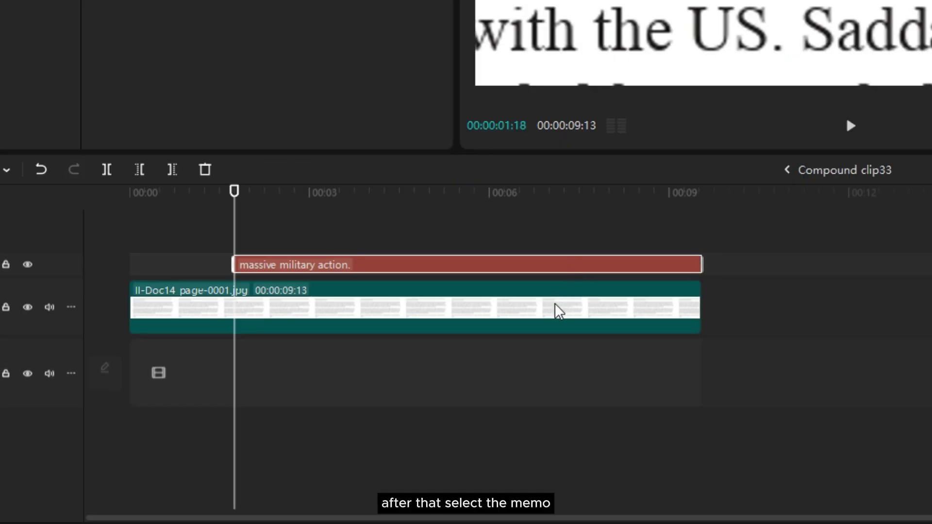
Keyframe the memo page's opacity at 00:00:01:18 and reduce it to about half at 00:00:02:16
{"action": "left_click", "coordinate": [560, 311]}
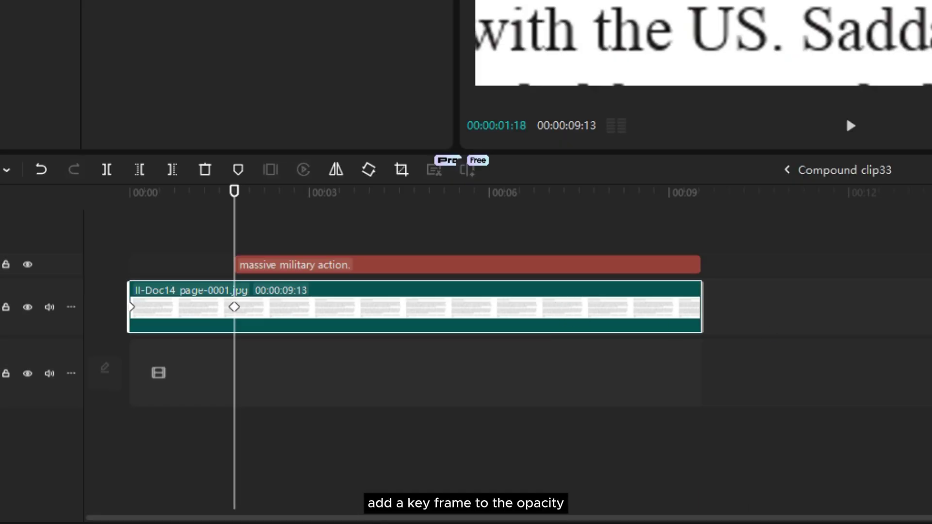
{"action": "left_click", "coordinate": [228, 230]}
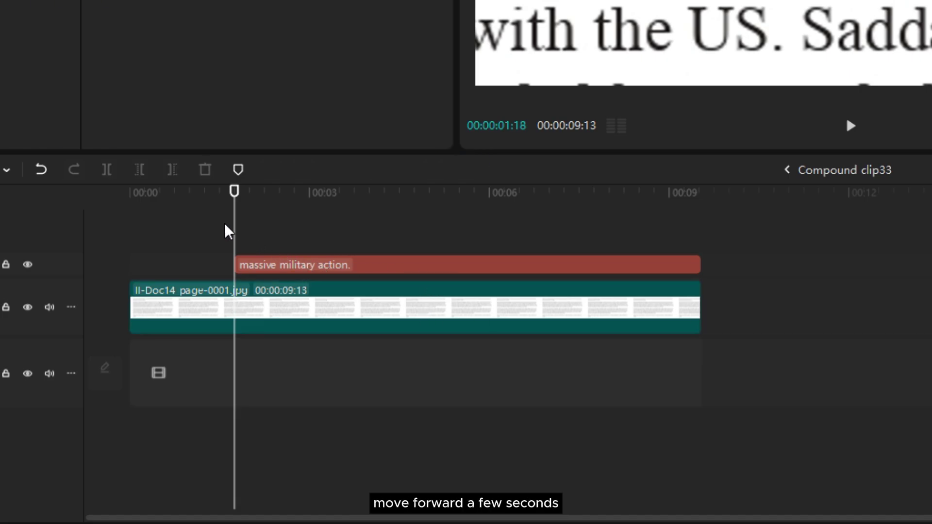
{"action": "left_click_drag", "start_coordinate": [234, 233], "coordinate": [283, 233]}
{"action": "left_click", "coordinate": [312, 316]}
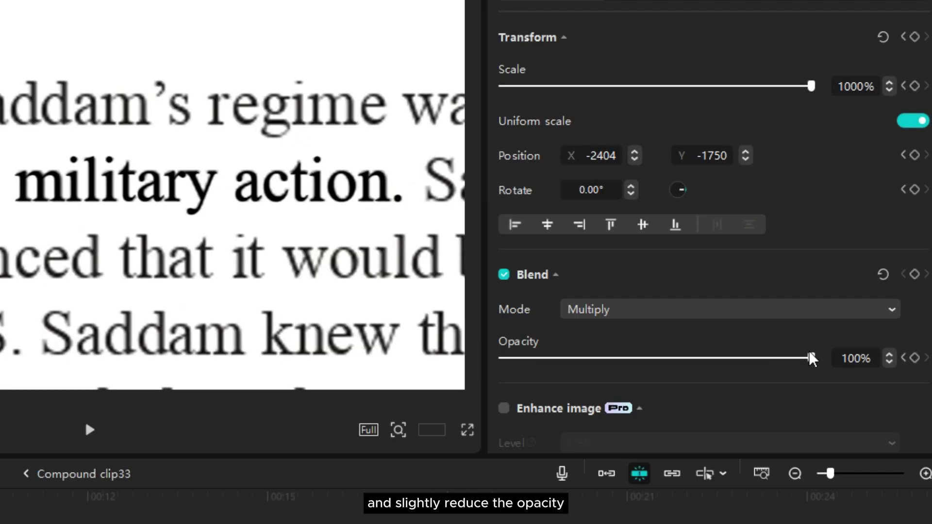
{"action": "left_click_drag", "start_coordinate": [811, 358], "coordinate": [657, 357]}
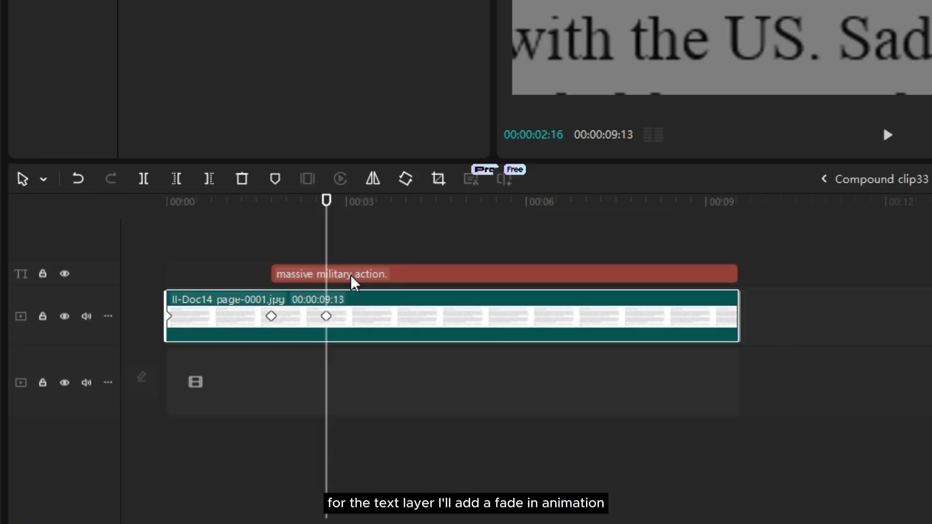
Apply a fade-in animation to the "massive military action." text layer
{"action": "left_click", "coordinate": [347, 277]}
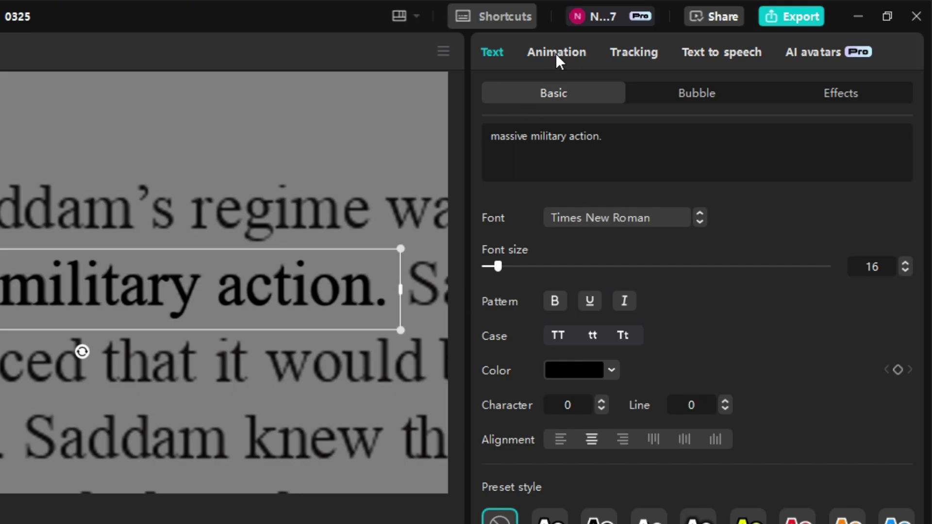
{"action": "left_click", "coordinate": [557, 53]}
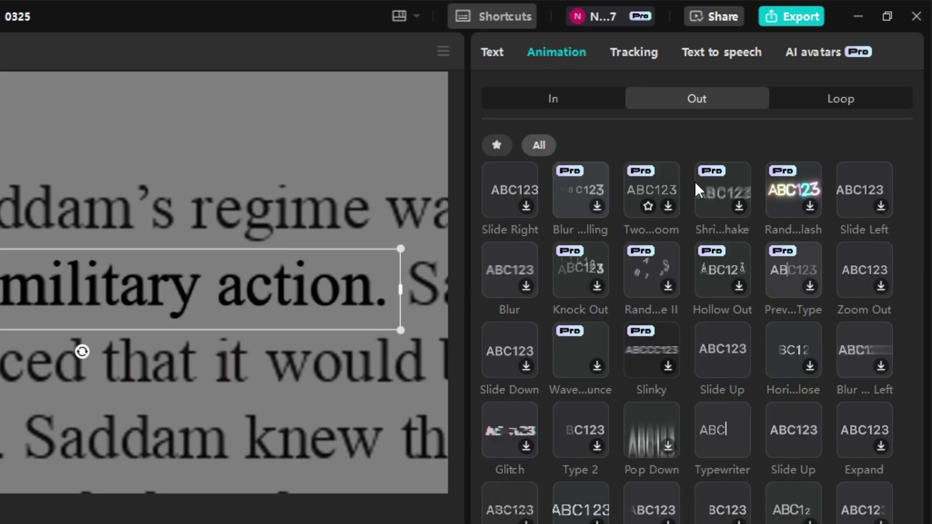
{"action": "left_click", "coordinate": [877, 185]}
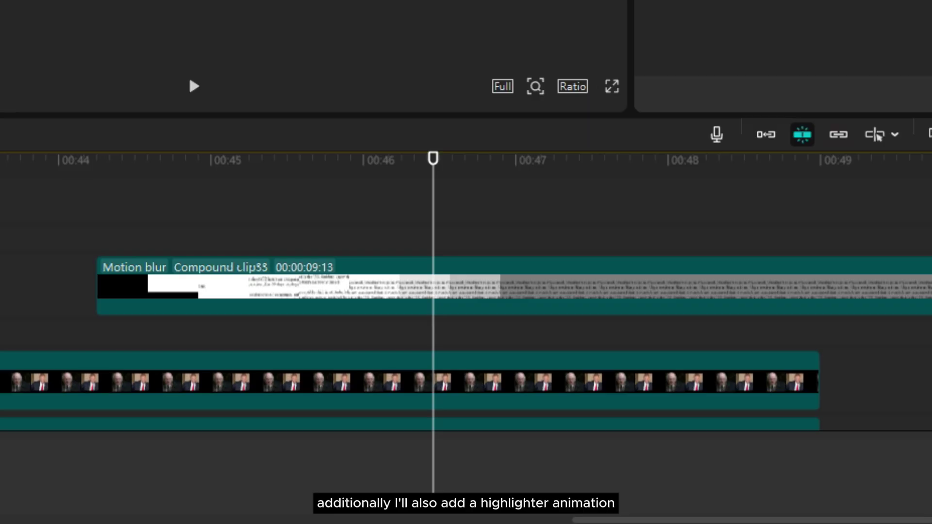
Place highlight.png above the memo clip, stretch it over "massive military action." to 207% width and 350% height, and set its blend mode to Multiply
{"action": "left_click_drag", "start_coordinate": [272, 194], "coordinate": [435, 209]}
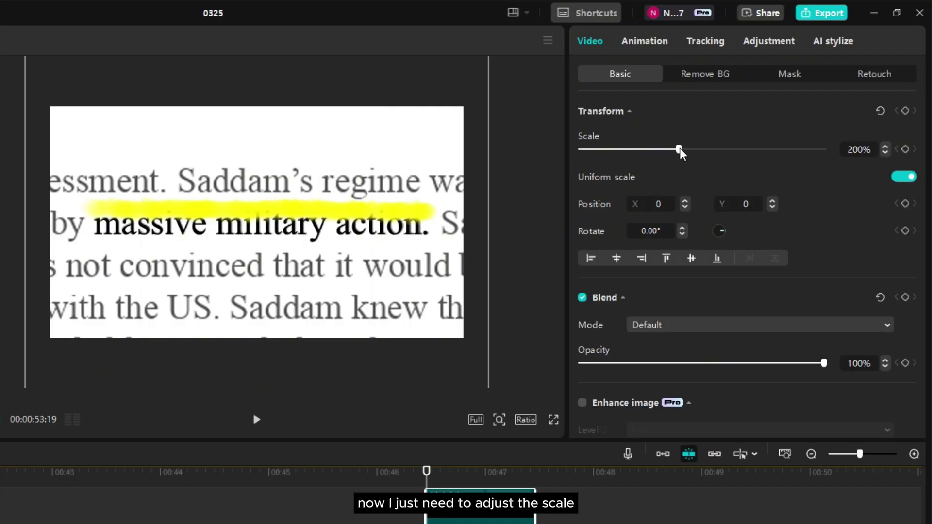
{"action": "left_click_drag", "start_coordinate": [680, 150], "coordinate": [714, 149]}
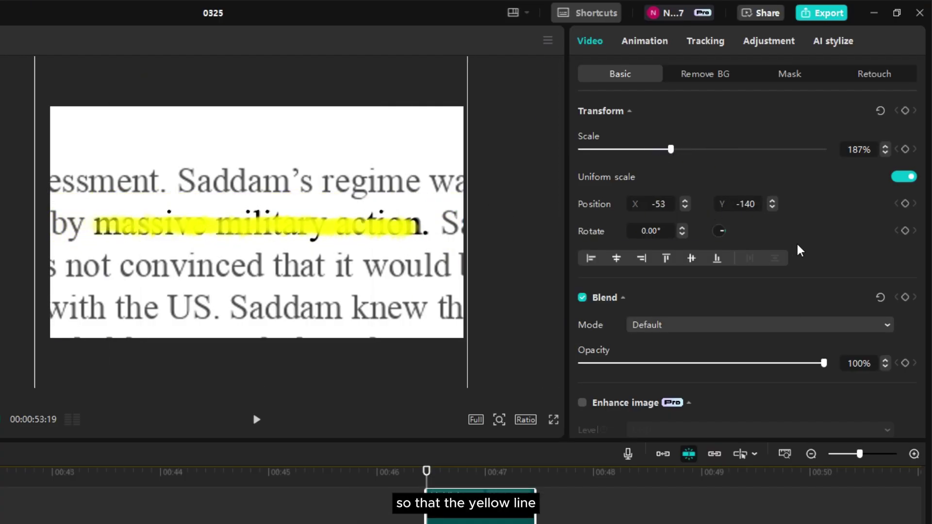
{"action": "left_click", "coordinate": [904, 177]}
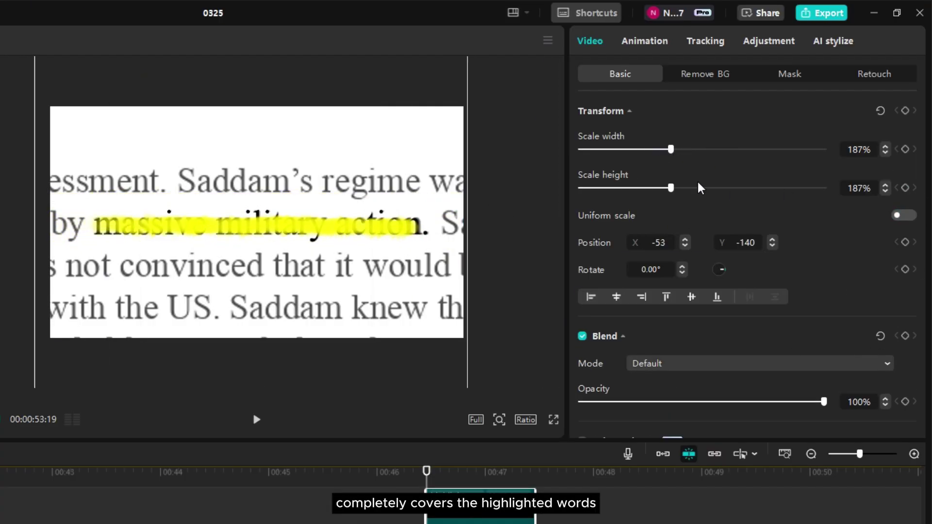
{"action": "left_click_drag", "start_coordinate": [701, 187], "coordinate": [730, 188]}
{"action": "left_click_drag", "start_coordinate": [671, 150], "coordinate": [681, 150]}
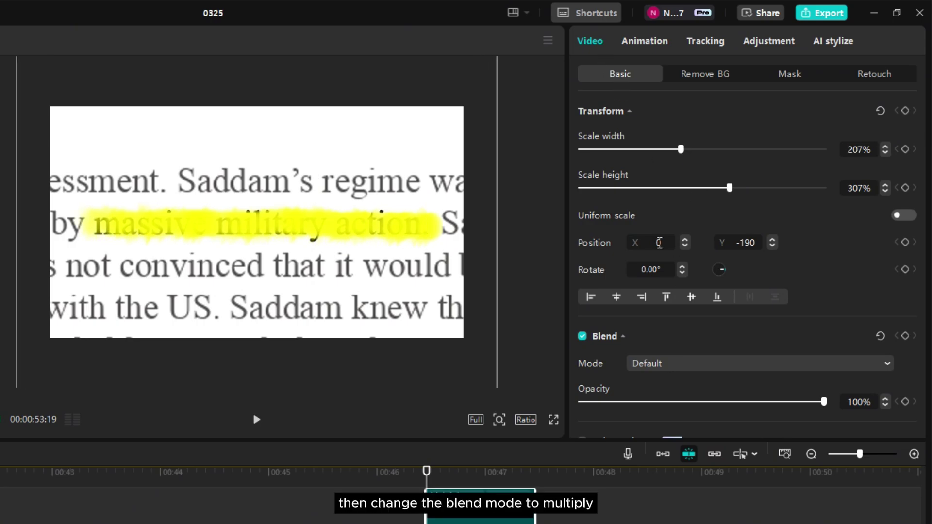
{"action": "left_click", "coordinate": [666, 370]}
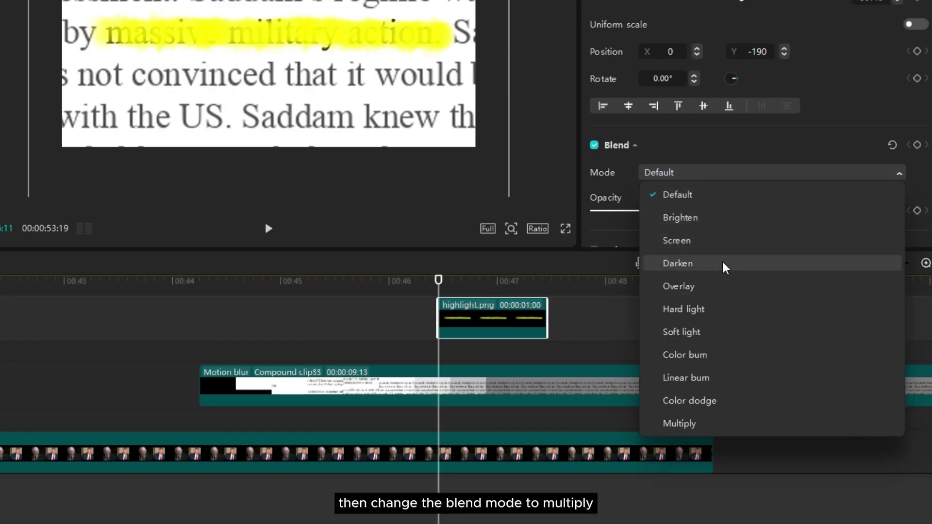
{"action": "left_click", "coordinate": [680, 423]}
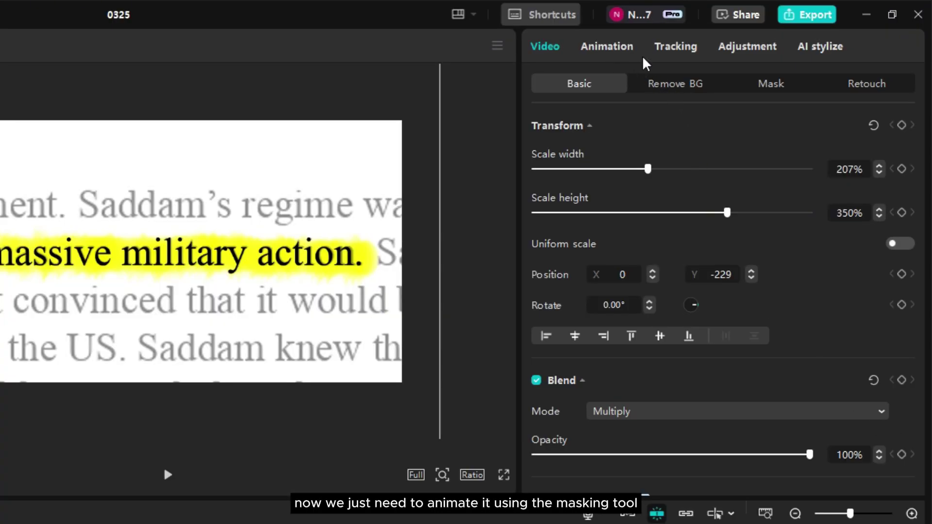
Add a Split mask to the highlight, rotate it to -90° and move it to X -436 so the yellow line is hidden
{"action": "left_click", "coordinate": [753, 83]}
{"action": "left_click", "coordinate": [543, 152]}
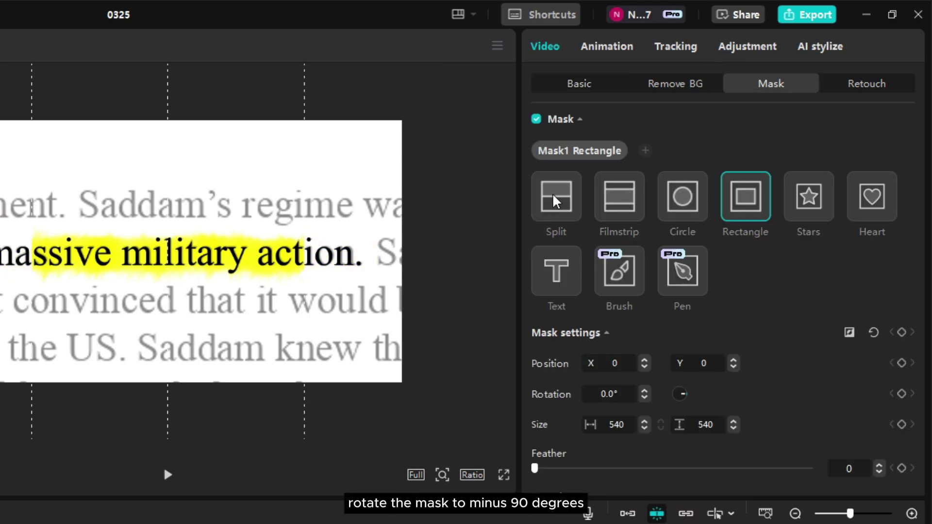
{"action": "left_click", "coordinate": [557, 196]}
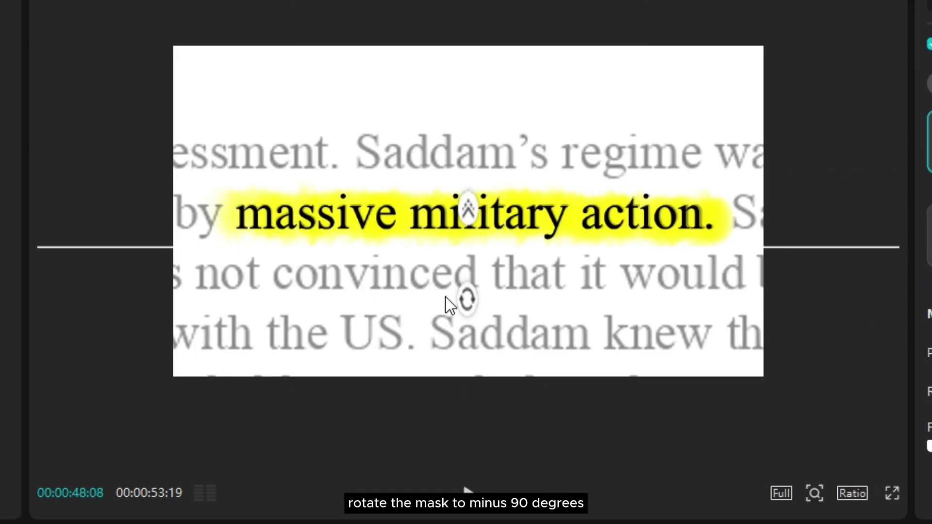
{"action": "left_click_drag", "start_coordinate": [445, 296], "coordinate": [520, 267]}
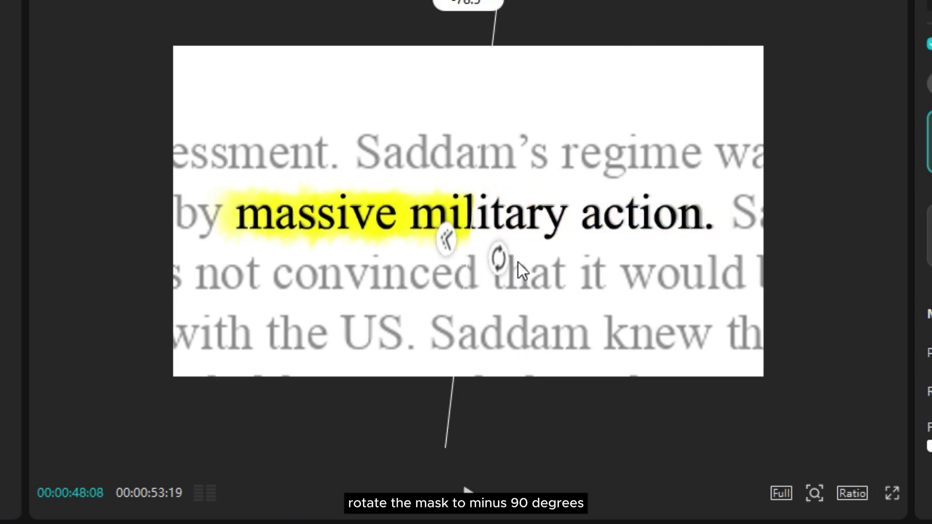
{"action": "left_click_drag", "start_coordinate": [466, 316], "coordinate": [190, 312]}
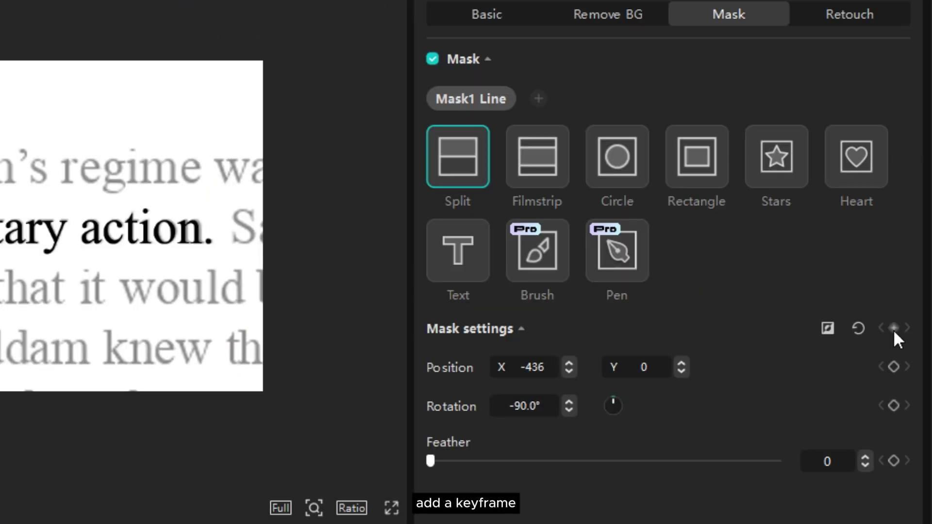
Keyframe the mask at the highlight's first frame and shift it past the end of the highlighted words at 00:00:48:20
{"action": "left_click", "coordinate": [893, 328]}
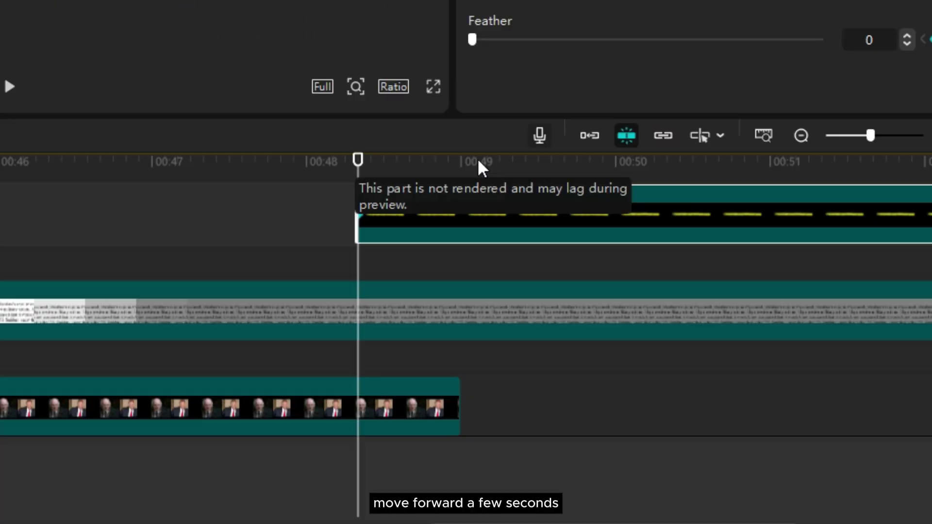
{"action": "left_click_drag", "start_coordinate": [380, 170], "coordinate": [435, 170]}
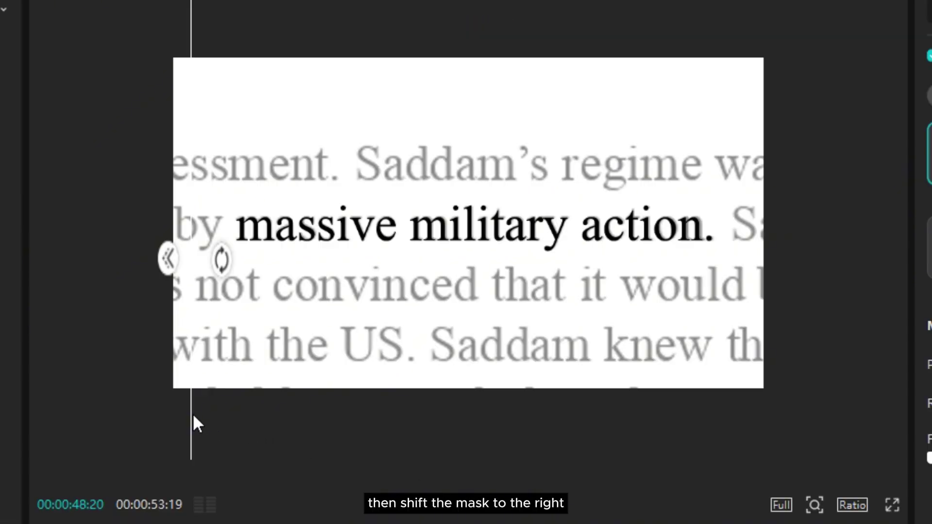
{"action": "left_click_drag", "start_coordinate": [193, 417], "coordinate": [762, 416]}
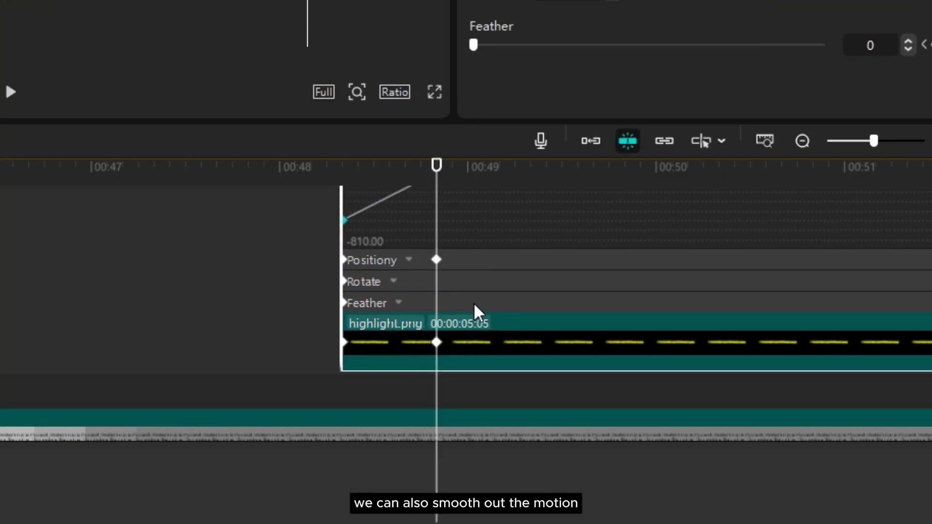
Smooth the highlight mask's keyframed horizontal motion by applying a curve between its two position keyframes
{"action": "right_click", "coordinate": [454, 249]}
{"action": "left_click", "coordinate": [481, 263]}
{"action": "left_click", "coordinate": [697, 370]}
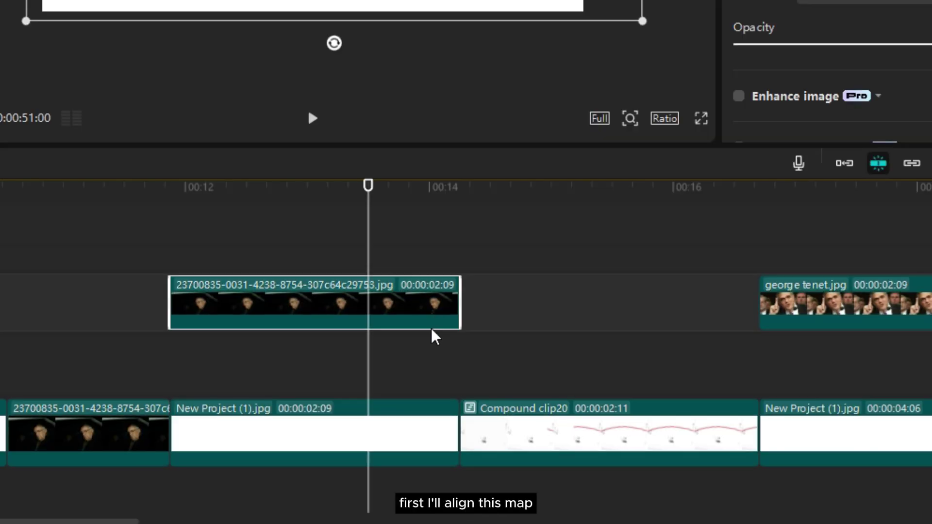
Move the Compound clip20 map up beside the photo clip and extend the white background beneath both to 00:00:04:20
{"action": "left_click", "coordinate": [575, 437]}
{"action": "left_click_drag", "start_coordinate": [607, 440], "coordinate": [616, 323]}
{"action": "left_click", "coordinate": [416, 428]}
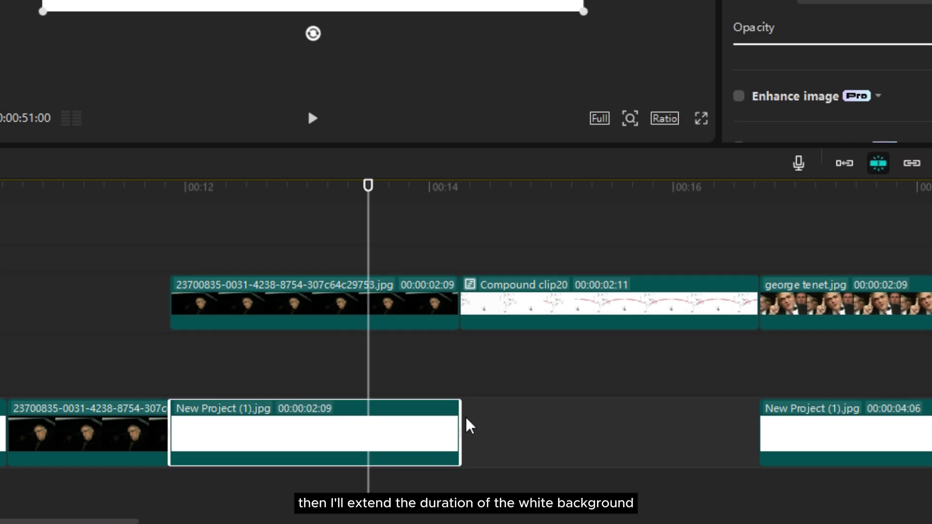
{"action": "left_click_drag", "start_coordinate": [461, 425], "coordinate": [911, 447]}
{"action": "scroll", "coordinate": [594, 386], "scroll_direction": "up", "scroll_amount": 1}
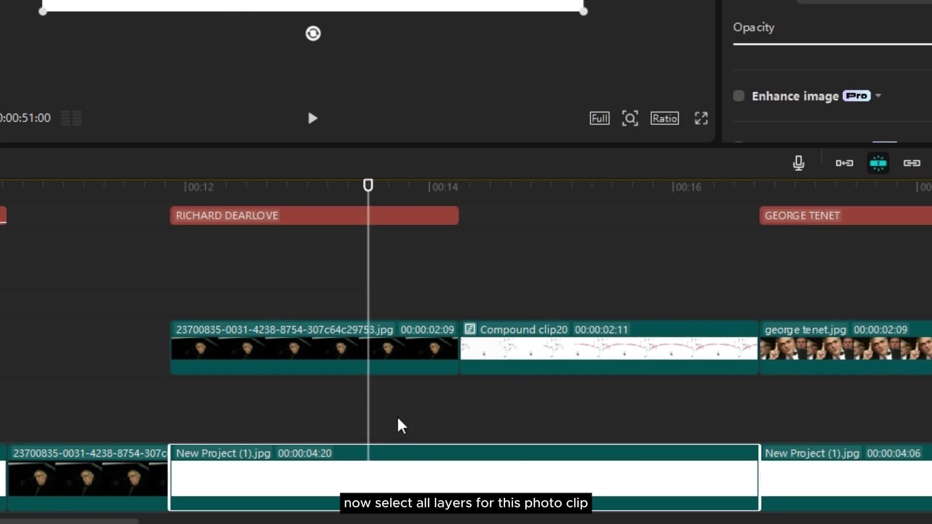
Combine the Richard Dearlove photo and its three text layers into one compound clip
{"action": "left_click_drag", "start_coordinate": [400, 424], "coordinate": [385, 237]}
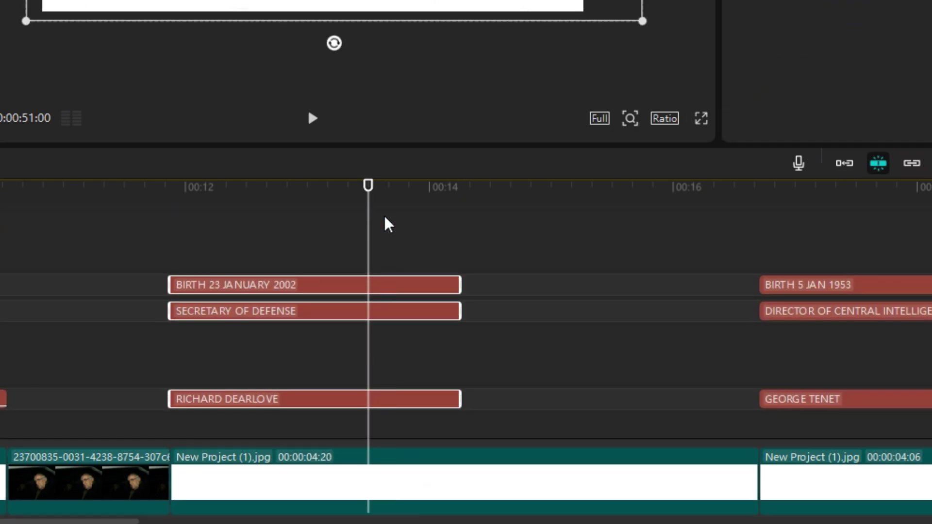
{"action": "right_click", "coordinate": [363, 283]}
{"action": "left_click", "coordinate": [501, 300]}
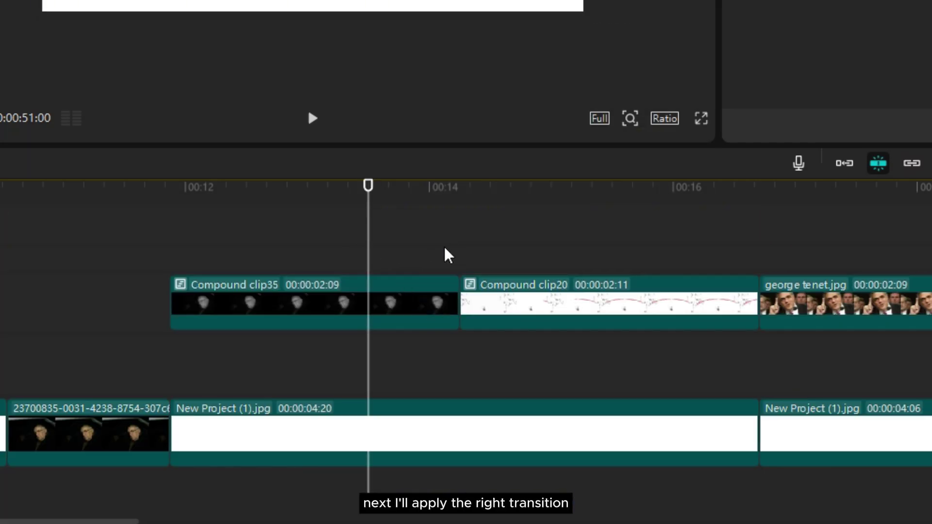
Add the Right transition between the Richard Dearlove compound clip and the map clip, and preview it
{"action": "left_click", "coordinate": [460, 257]}
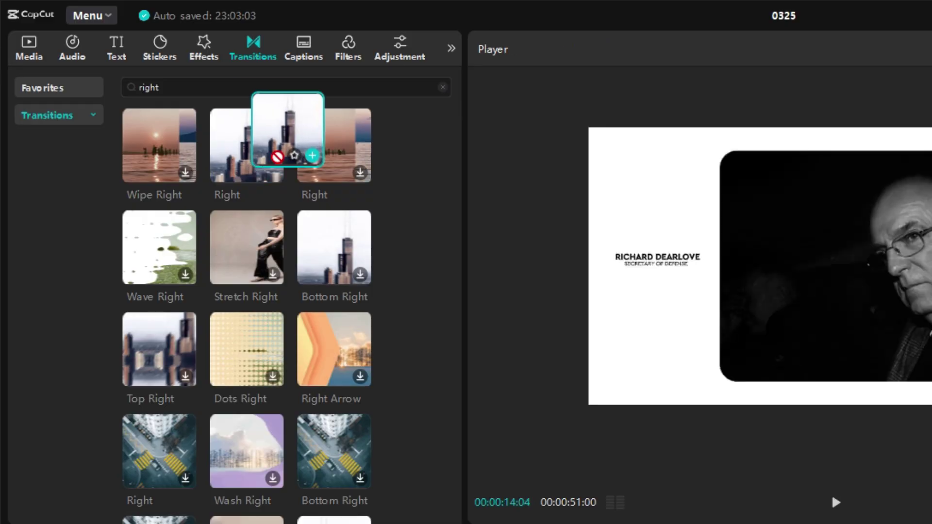
{"action": "left_click_drag", "start_coordinate": [287, 141], "coordinate": [453, 272]}
{"action": "left_click", "coordinate": [396, 291]}
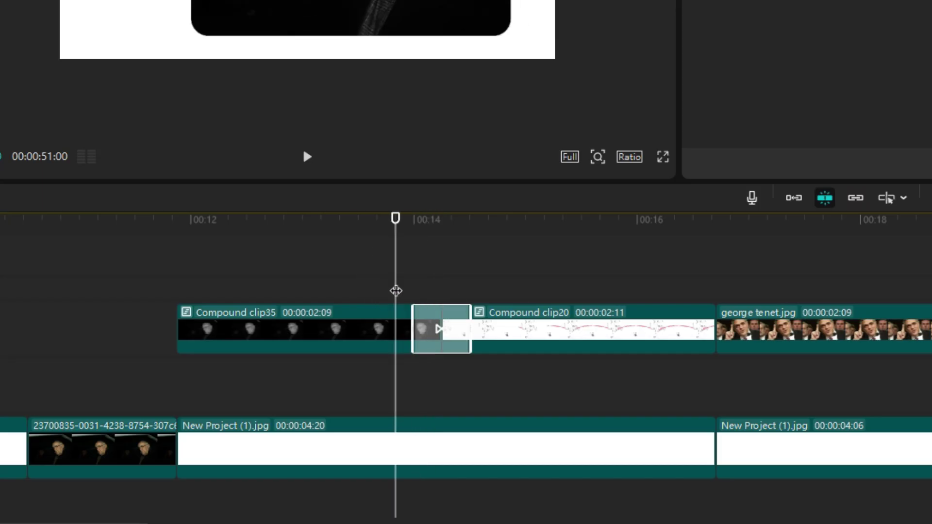
{"action": "key", "text": "space"}
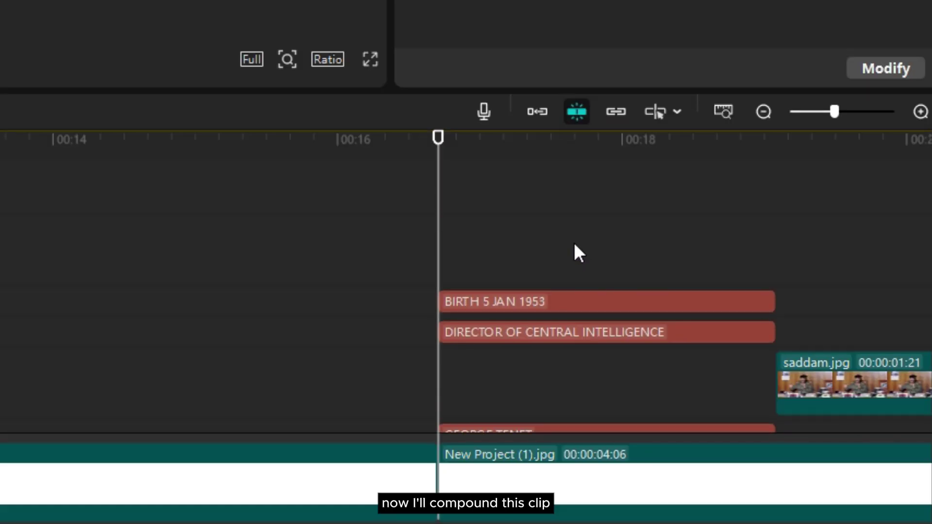
Combine the George Tenet photo and text layers into a compound clip, and add a transition between the map clip and it
{"action": "left_click_drag", "start_coordinate": [558, 184], "coordinate": [566, 292]}
{"action": "scroll", "coordinate": [564, 286], "scroll_direction": "down", "scroll_amount": 3}
{"action": "right_click", "coordinate": [565, 292]}
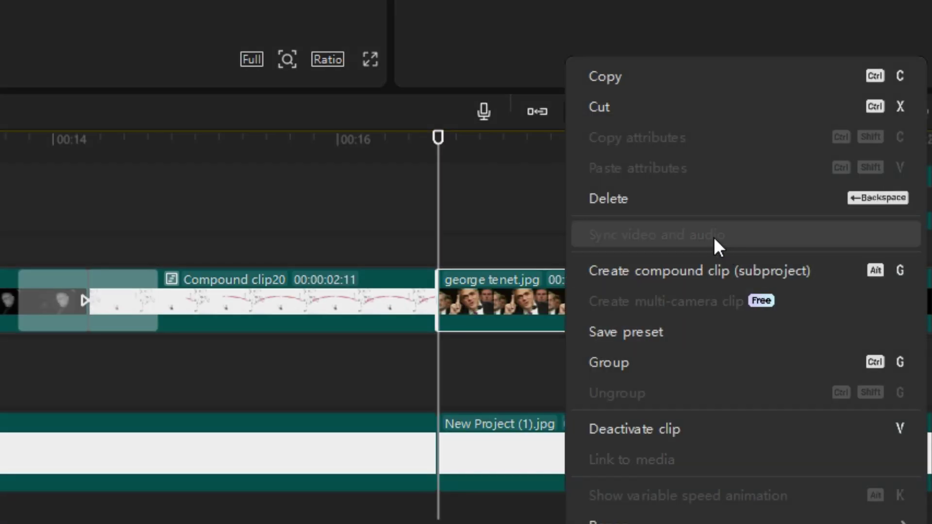
{"action": "left_click", "coordinate": [679, 270]}
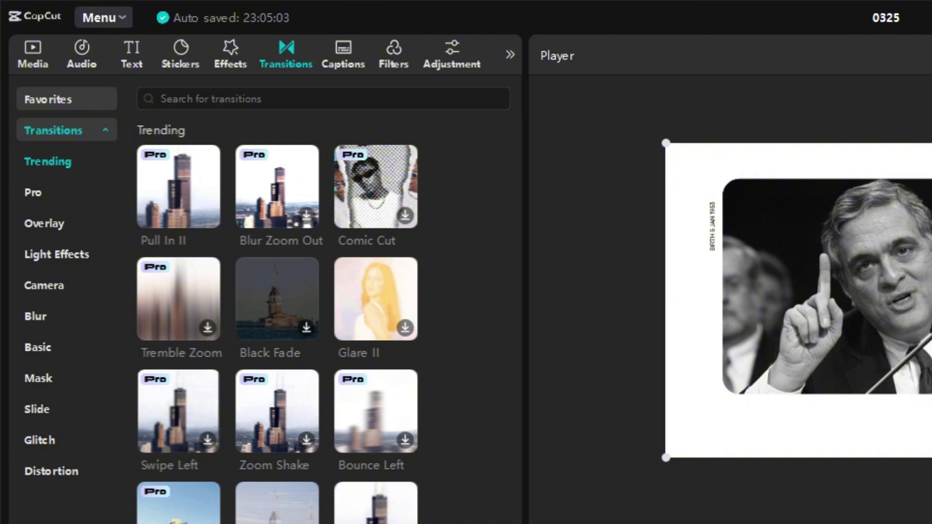
{"action": "left_click_drag", "start_coordinate": [171, 185], "coordinate": [730, 292]}
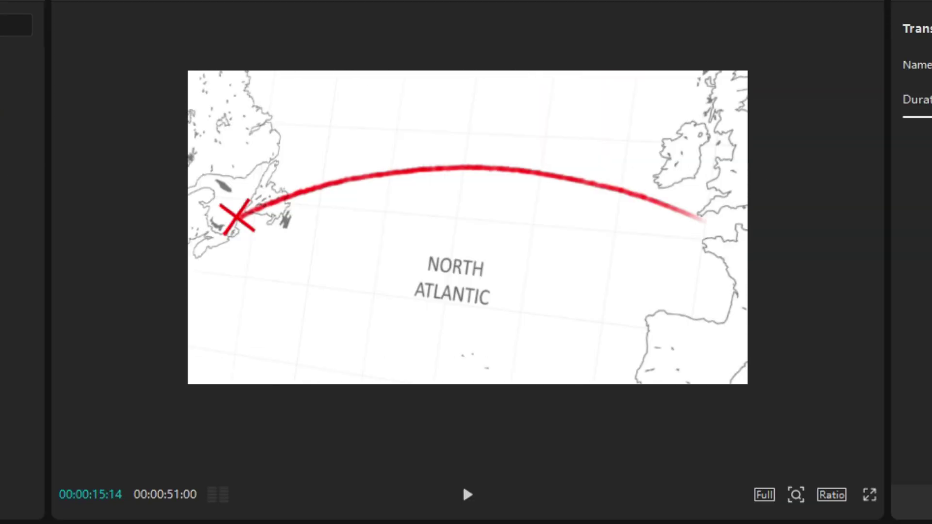
{"action": "left_click", "coordinate": [468, 495]}
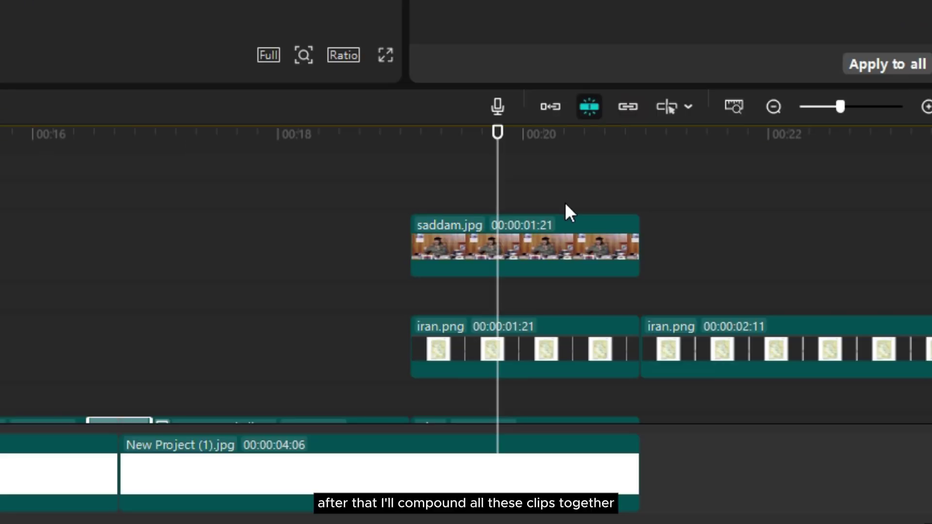
Combine the 00:00:01:21 saddam.jpg, iran.png and s.jpg layers into one compound clip
{"action": "left_click_drag", "start_coordinate": [555, 229], "coordinate": [555, 316]}
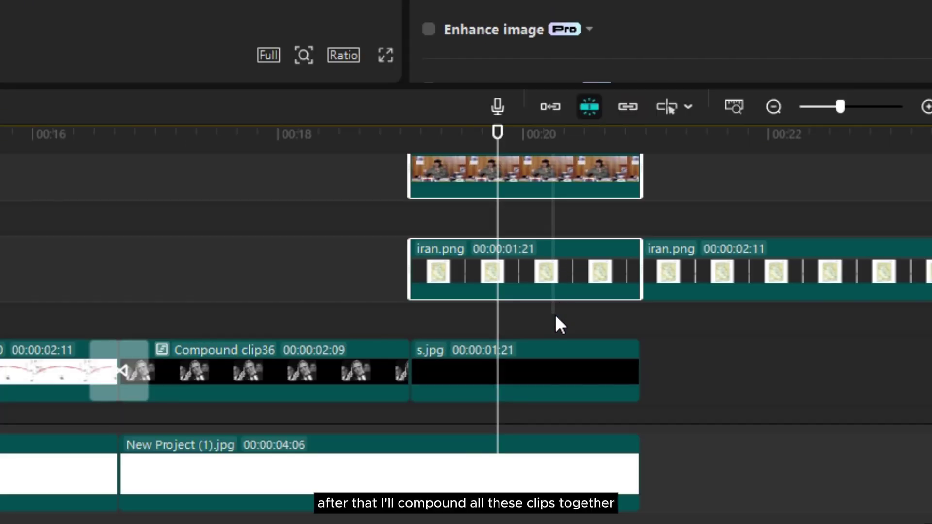
{"action": "right_click", "coordinate": [519, 371]}
{"action": "left_click", "coordinate": [627, 117]}
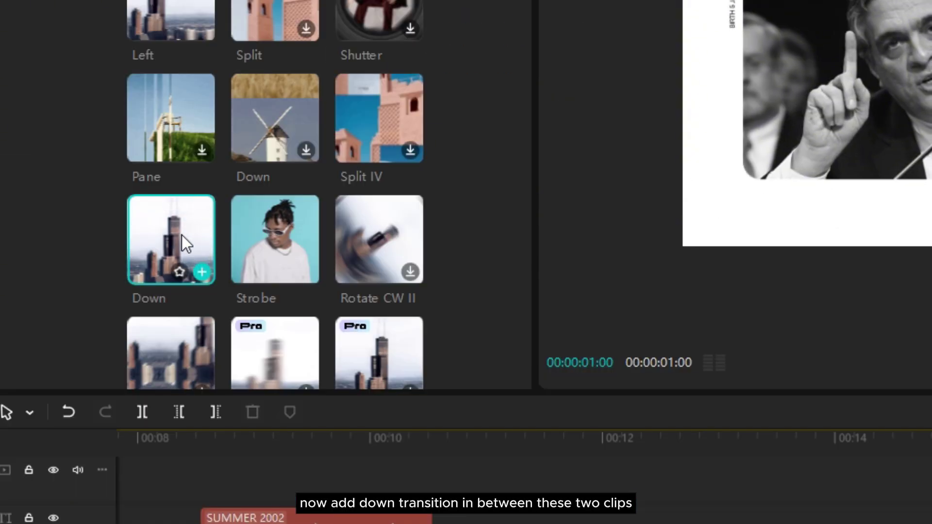
Add the Down transition between the George Tenet compound clip and the Saddam compound clip, and preview it
{"action": "left_click_drag", "start_coordinate": [186, 240], "coordinate": [406, 384]}
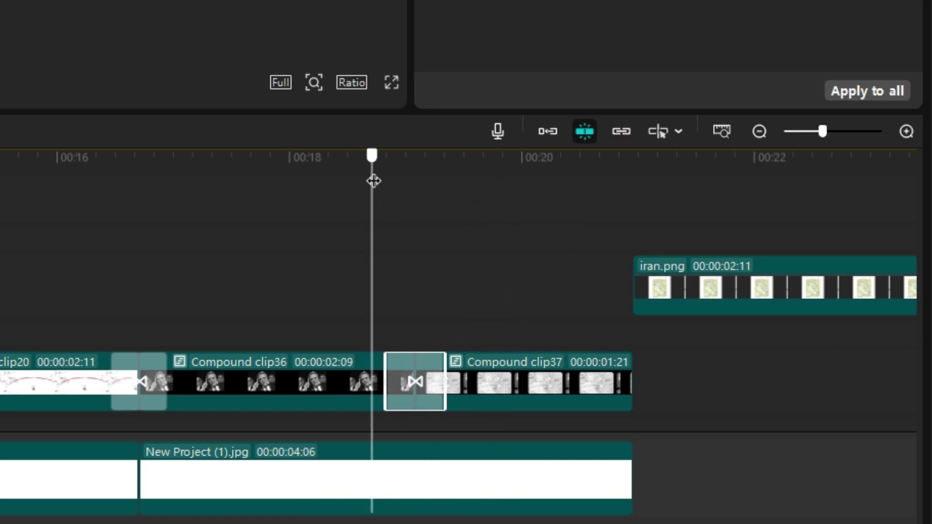
{"action": "left_click_drag", "start_coordinate": [374, 180], "coordinate": [357, 181]}
{"action": "key", "text": "space"}
{"action": "key", "text": "space"}
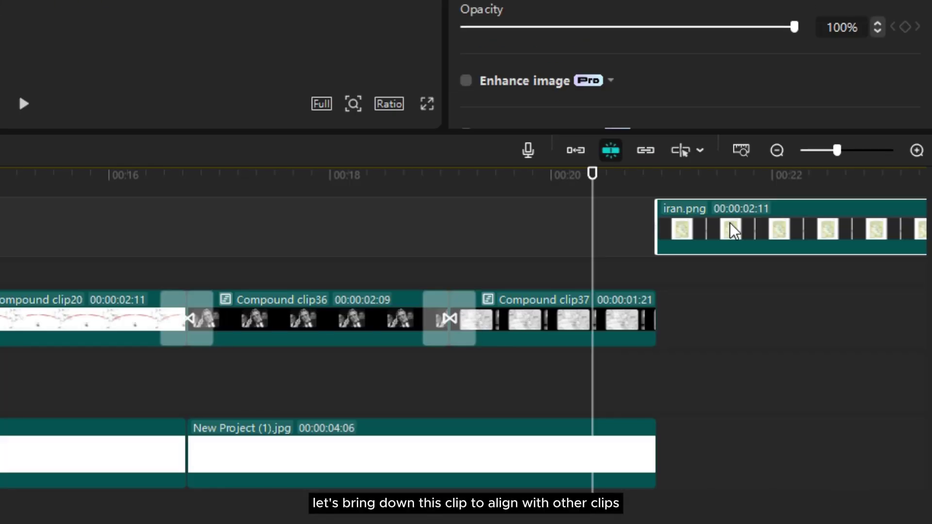
Align the 00:00:02:11 iran.png clip with the lower clips, and combine the next saddam.jpg, iran.png and s.jpg layers into a compound clip
{"action": "left_click_drag", "start_coordinate": [730, 222], "coordinate": [688, 327]}
{"action": "key", "text": "space"}
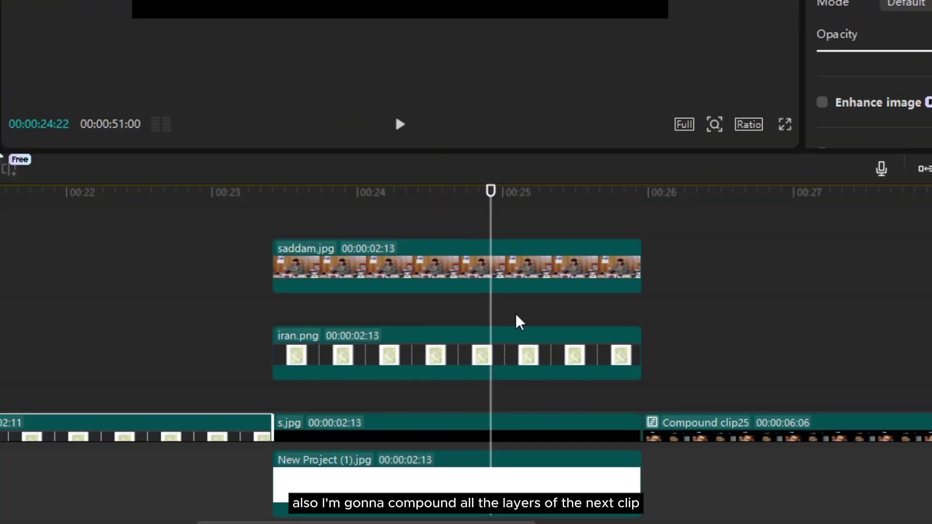
{"action": "scroll", "coordinate": [543, 256], "scroll_direction": "up", "scroll_amount": 1}
{"action": "scroll", "coordinate": [543, 308], "scroll_direction": "down", "scroll_amount": 2}
{"action": "left_click_drag", "start_coordinate": [545, 239], "coordinate": [543, 326]}
{"action": "right_click", "coordinate": [545, 332]}
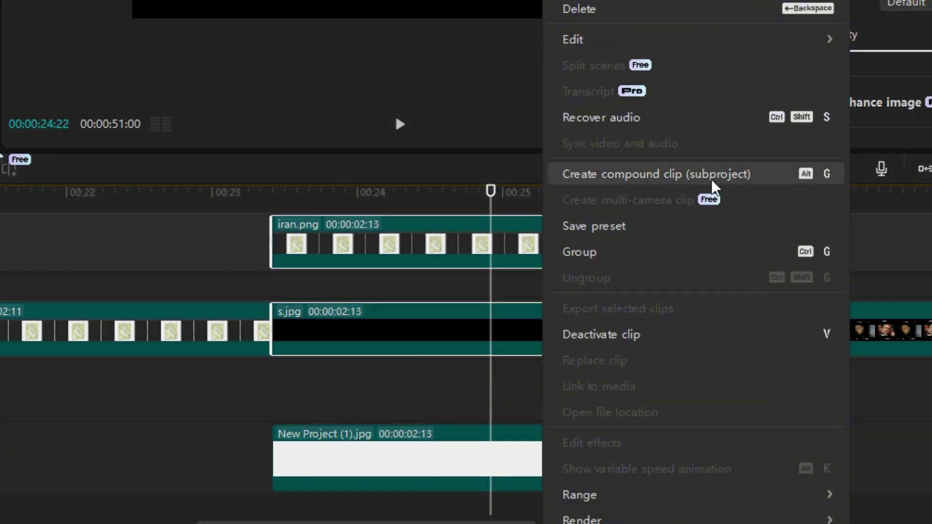
{"action": "left_click", "coordinate": [730, 177]}
Keyframe the new Saddam compound clip's transform and shift the picture slightly to the left to create a side movement
{"action": "left_click_drag", "start_coordinate": [502, 268], "coordinate": [642, 297]}
{"action": "key", "text": "Left"}
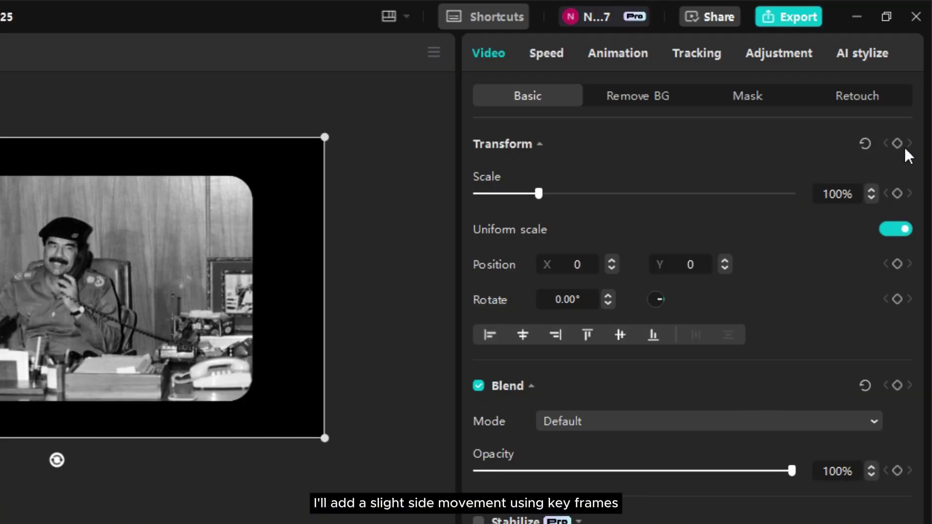
{"action": "left_click", "coordinate": [897, 144]}
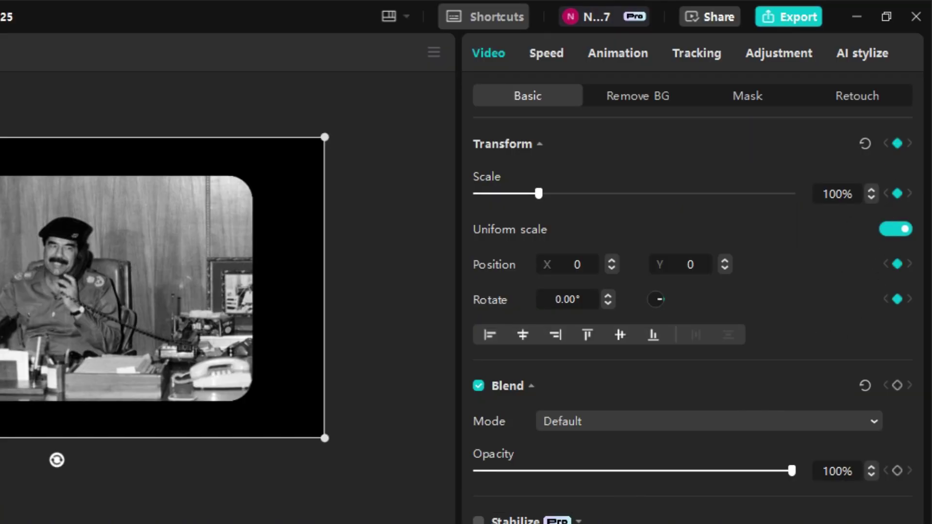
{"action": "key", "text": "shift+Left"}
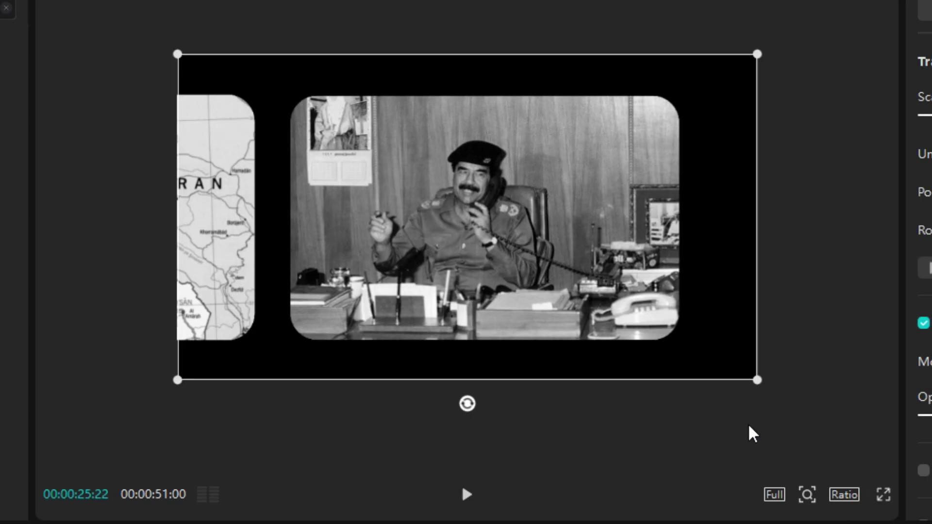
{"action": "left_click_drag", "start_coordinate": [675, 322], "coordinate": [489, 327]}
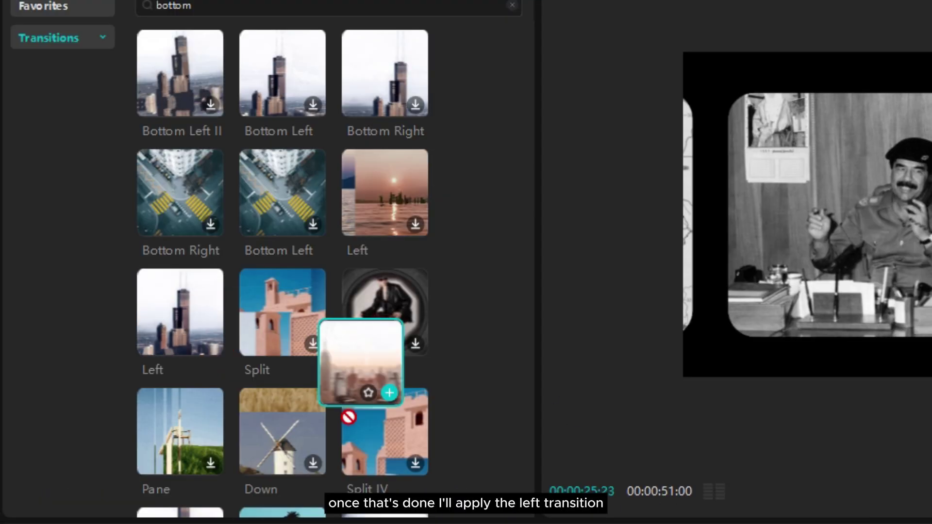
Add the Left transition to the Saddam compound clip and another transition just before Compound clip30, and preview the result
{"action": "left_click_drag", "start_coordinate": [371, 389], "coordinate": [505, 355]}
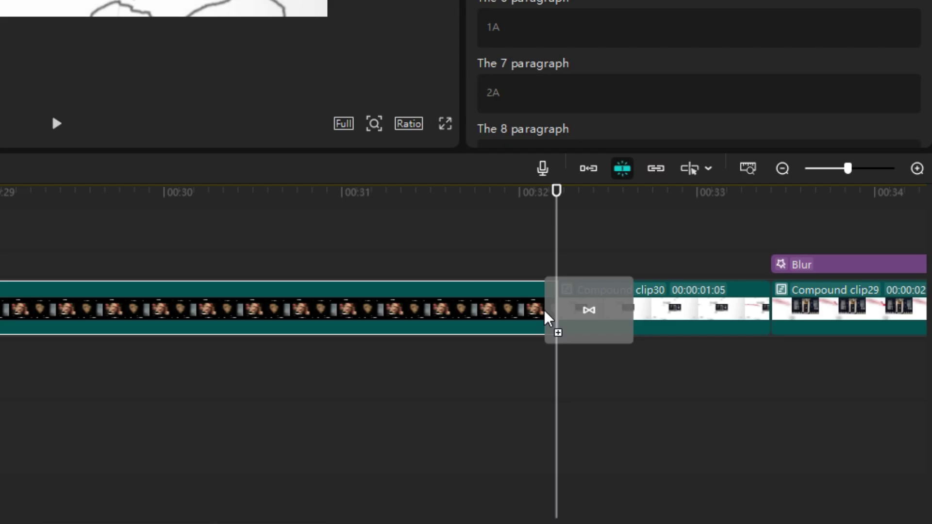
{"action": "left_click_drag", "start_coordinate": [545, 316], "coordinate": [558, 312]}
{"action": "left_click", "coordinate": [471, 454]}
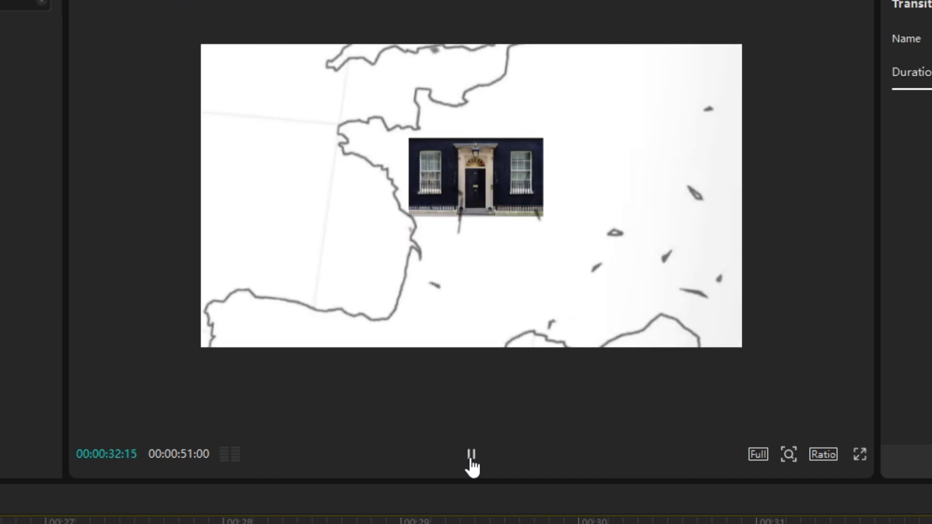
{"action": "left_click", "coordinate": [471, 455]}
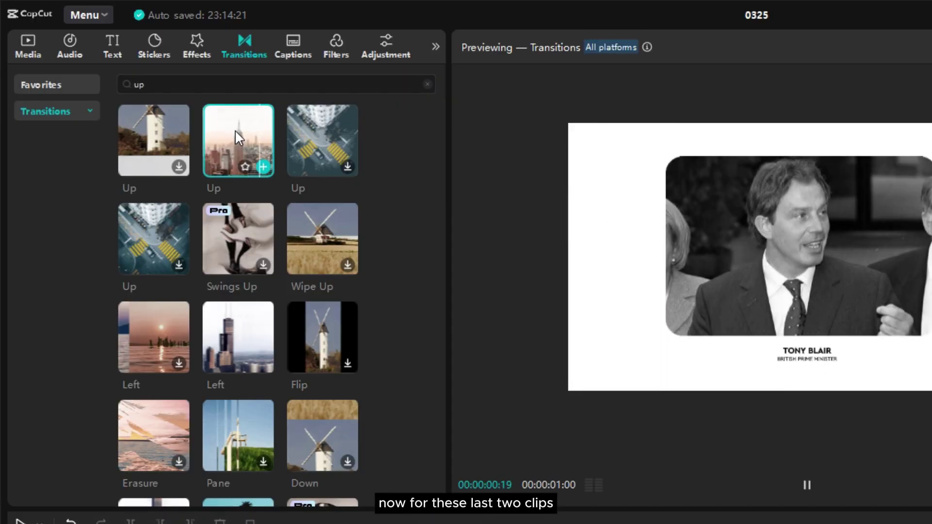
Add Up transitions at the cuts between the last map and photo clips, and play them back
{"action": "left_click_drag", "start_coordinate": [235, 129], "coordinate": [192, 346]}
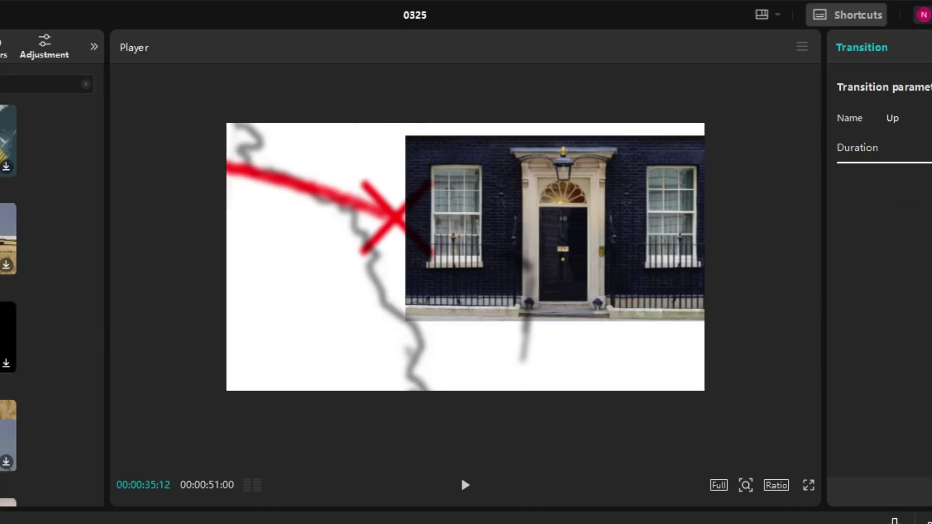
{"action": "left_click", "coordinate": [154, 168]}
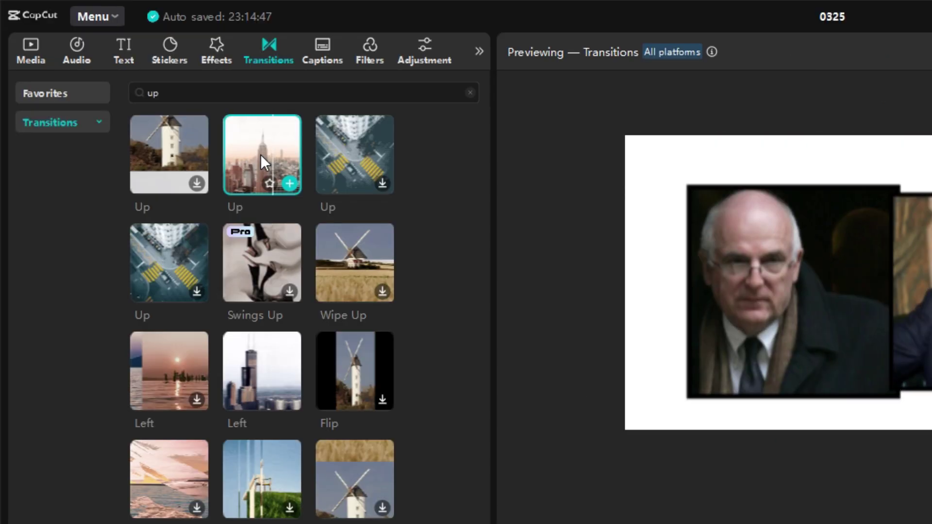
{"action": "left_click_drag", "start_coordinate": [260, 153], "coordinate": [578, 326]}
{"action": "key", "text": "space"}
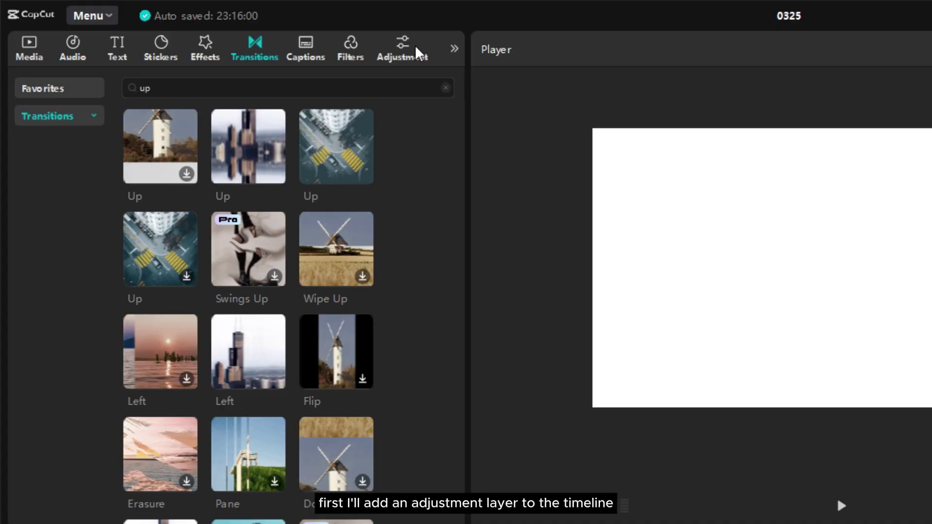
Add an adjustment layer above the clips from the white title card onward and raise its temperature for a slightly warm tone
{"action": "left_click", "coordinate": [417, 52]}
{"action": "left_click_drag", "start_coordinate": [166, 129], "coordinate": [209, 389]}
{"action": "scroll", "coordinate": [662, 308], "scroll_direction": "down", "scroll_amount": 10}
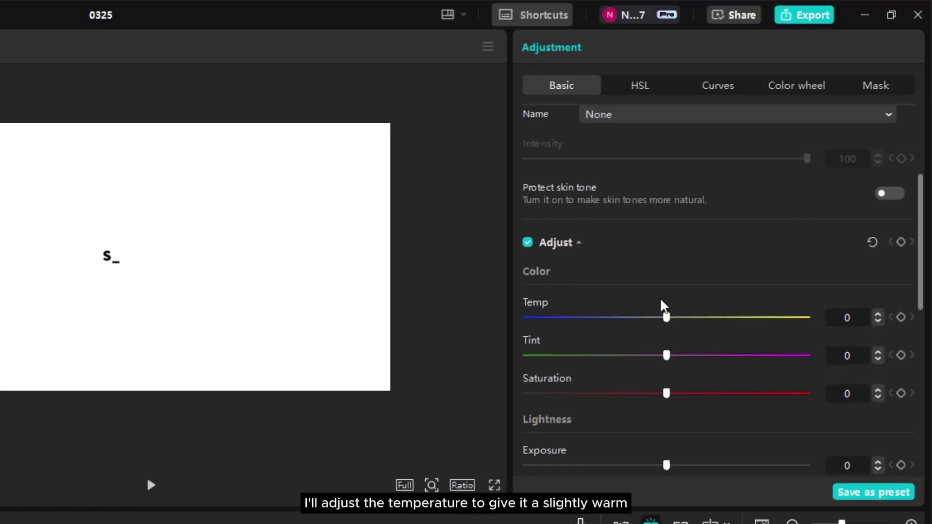
{"action": "scroll", "coordinate": [662, 308], "scroll_direction": "up", "scroll_amount": 1}
{"action": "scroll", "coordinate": [663, 308], "scroll_direction": "up", "scroll_amount": 8}
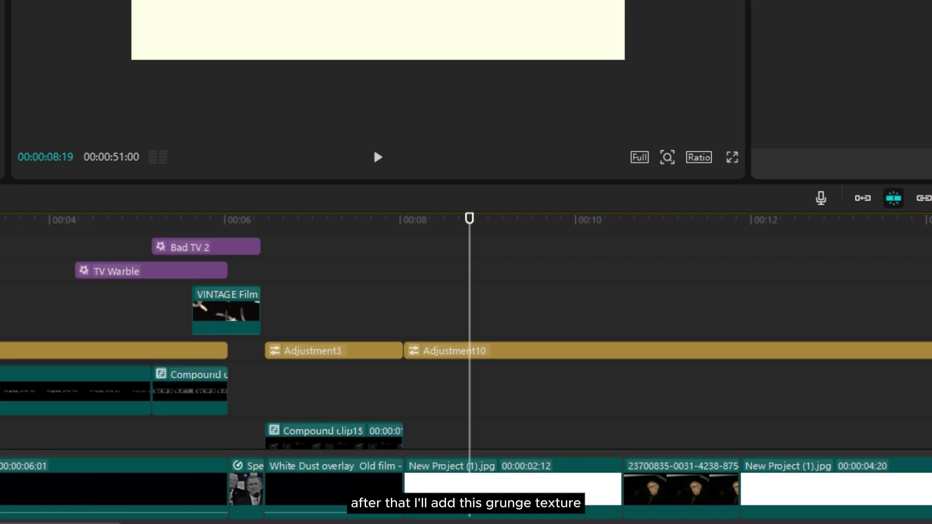
Place the grunge texture above the adjustment layer, scale it to fill the frame's width, and set its blend mode to Multiply
{"action": "left_click_drag", "start_coordinate": [480, 324], "coordinate": [406, 317]}
{"action": "left_click_drag", "start_coordinate": [585, 59], "coordinate": [608, 62]}
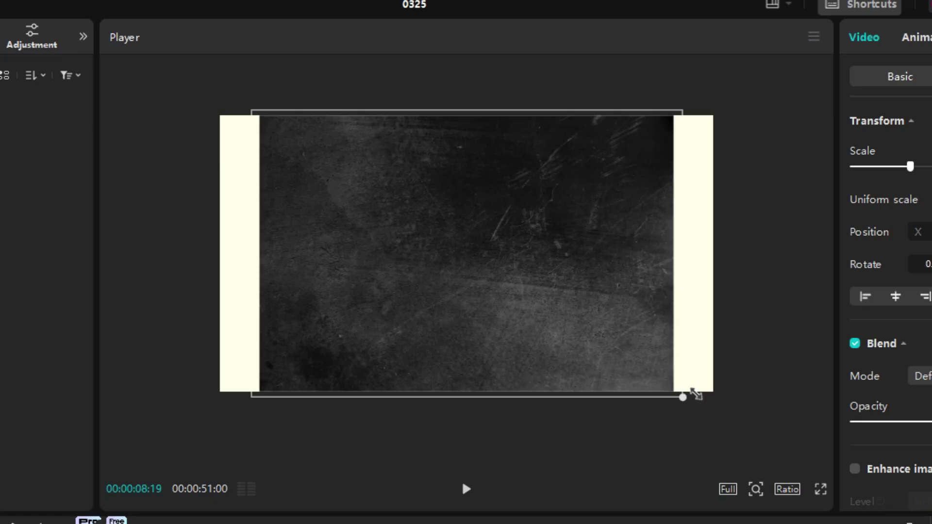
{"action": "left_click_drag", "start_coordinate": [696, 394], "coordinate": [741, 394]}
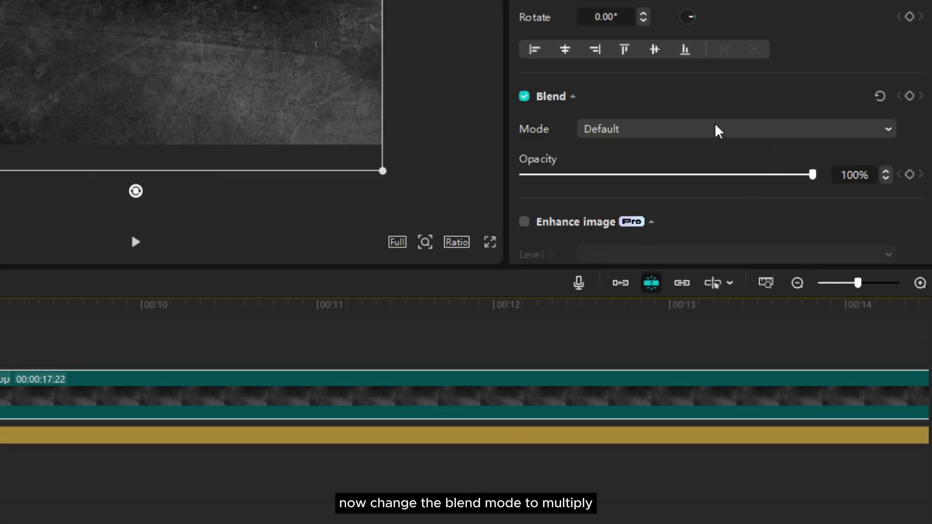
{"action": "left_click", "coordinate": [716, 129]}
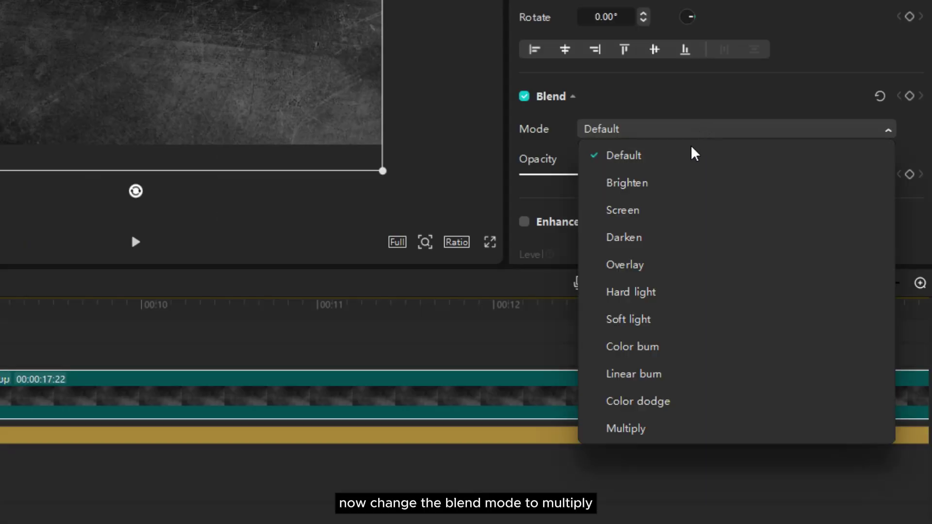
{"action": "left_click", "coordinate": [627, 434]}
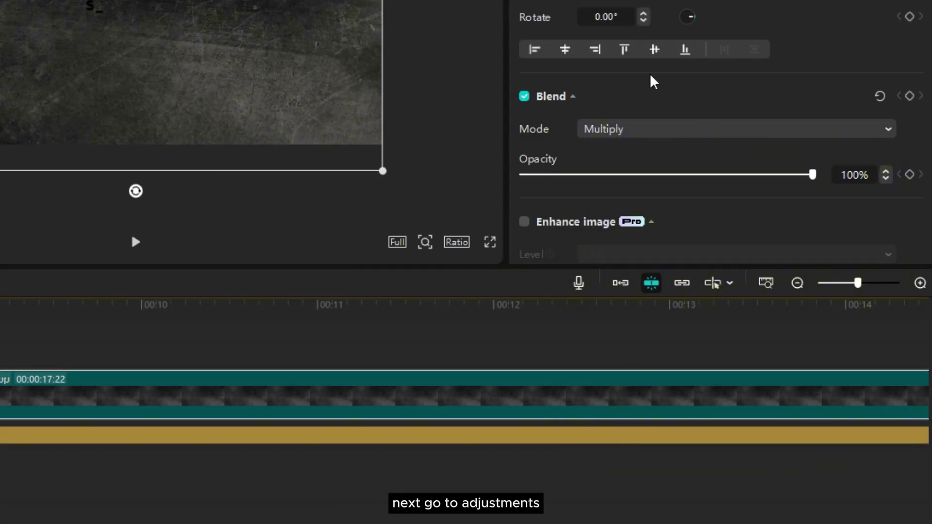
Raise the grunge texture's exposure to the maximum to brighten it
{"action": "left_click", "coordinate": [755, 45]}
{"action": "scroll", "coordinate": [668, 321], "scroll_direction": "down", "scroll_amount": 6}
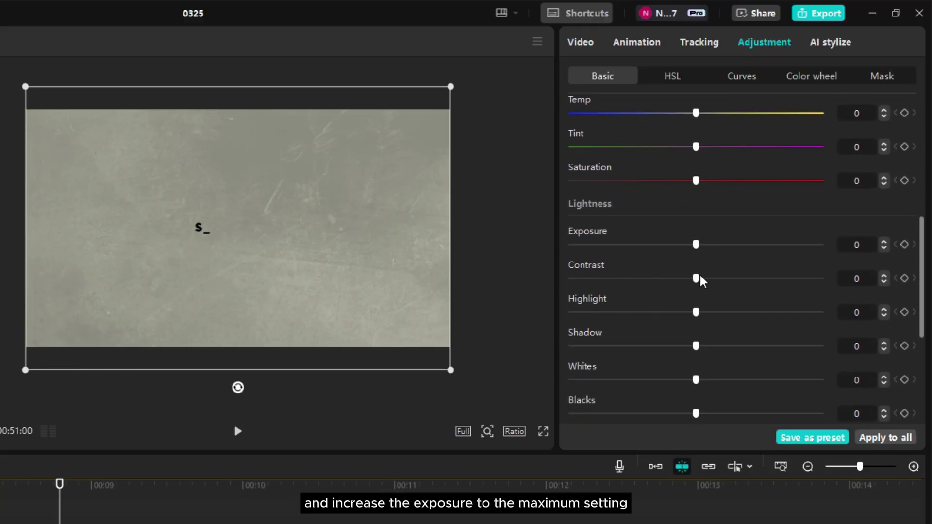
{"action": "left_click_drag", "start_coordinate": [704, 246], "coordinate": [825, 245]}
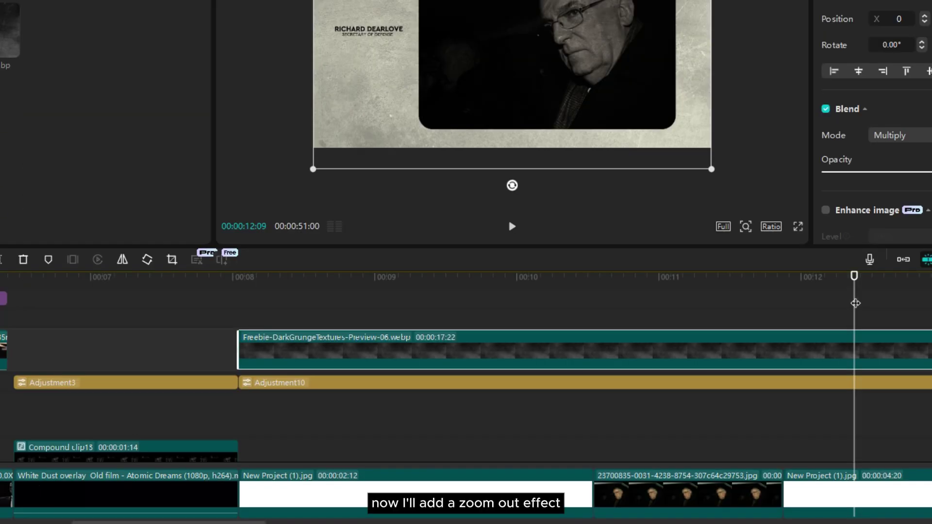
Keyframe a zoom-out at the beginning of the grunge texture, from a larger scale at 00:00:08:01 to its fitted scale at 00:00:08:13
{"action": "left_click_drag", "start_coordinate": [853, 275], "coordinate": [542, 313]}
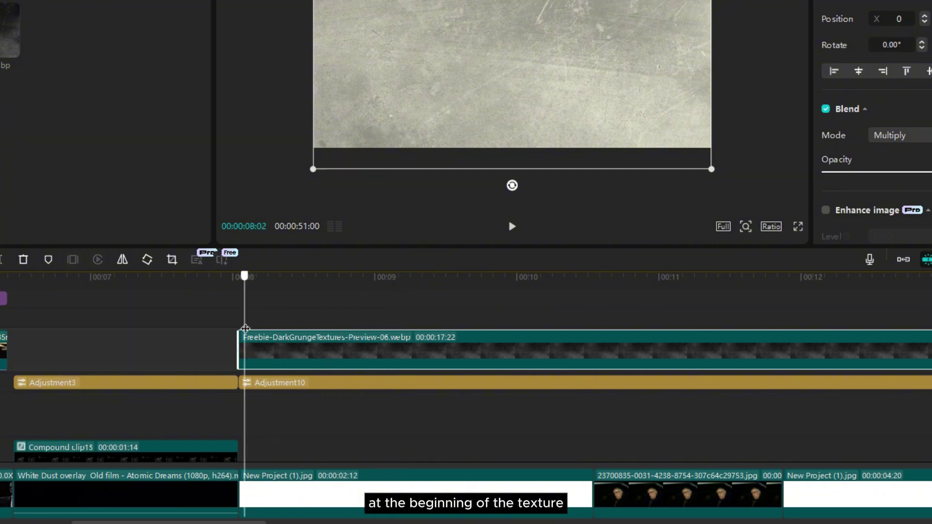
{"action": "scroll", "coordinate": [287, 381], "scroll_direction": "down", "scroll_amount": 2}
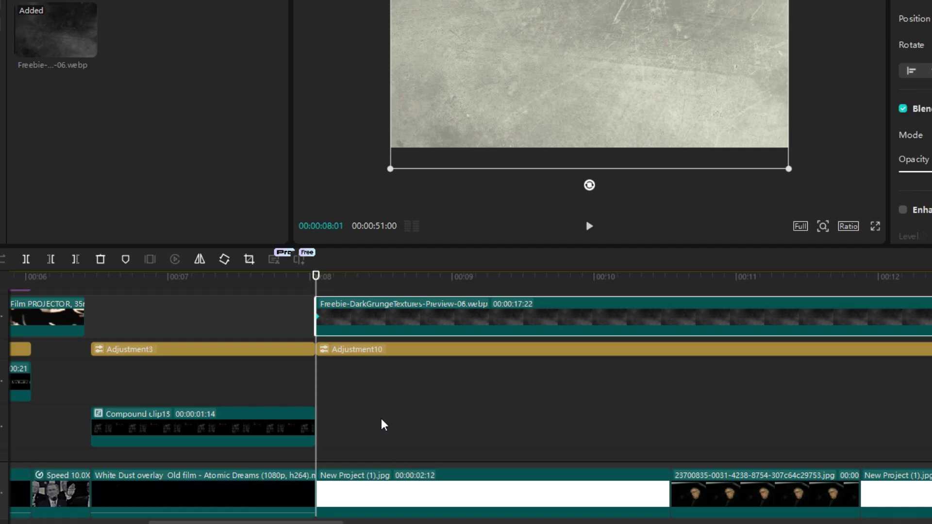
{"action": "scroll", "coordinate": [383, 425], "scroll_direction": "down", "scroll_amount": 4}
{"action": "scroll", "coordinate": [387, 390], "scroll_direction": "up", "scroll_amount": 3}
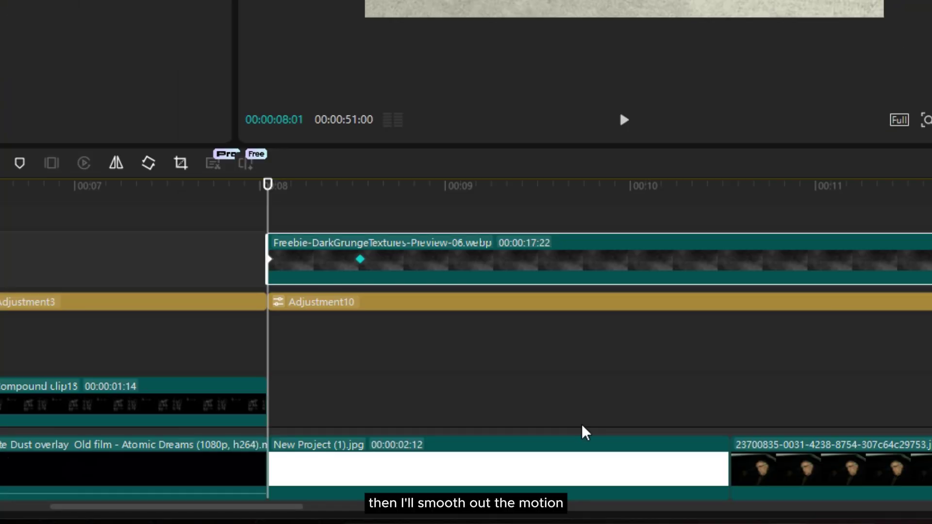
Smooth the texture's zoom-out by applying the Ease preset curve to its scale animation, and hide the variable speed graph
{"action": "double_click", "coordinate": [360, 258]}
{"action": "scroll", "coordinate": [352, 300], "scroll_direction": "up", "scroll_amount": 2}
{"action": "right_click", "coordinate": [359, 255]}
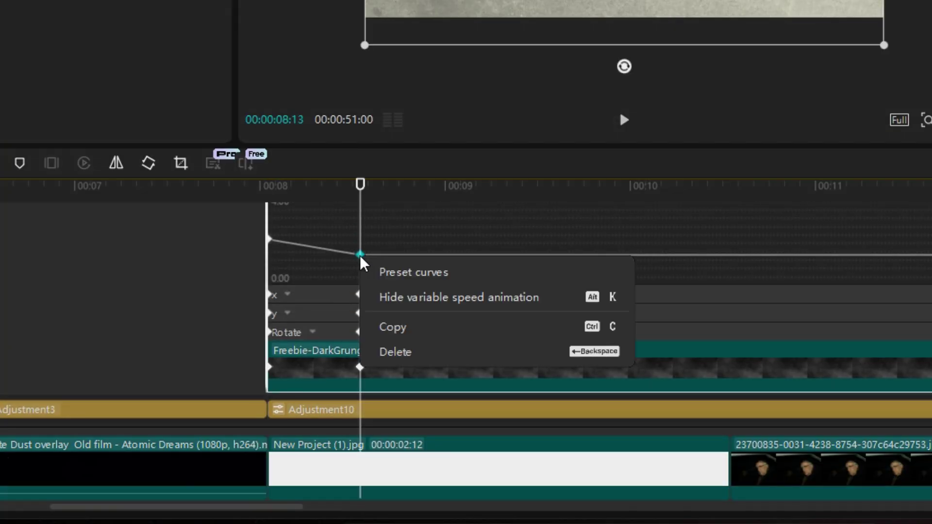
{"action": "left_click", "coordinate": [386, 270]}
{"action": "left_click", "coordinate": [578, 386]}
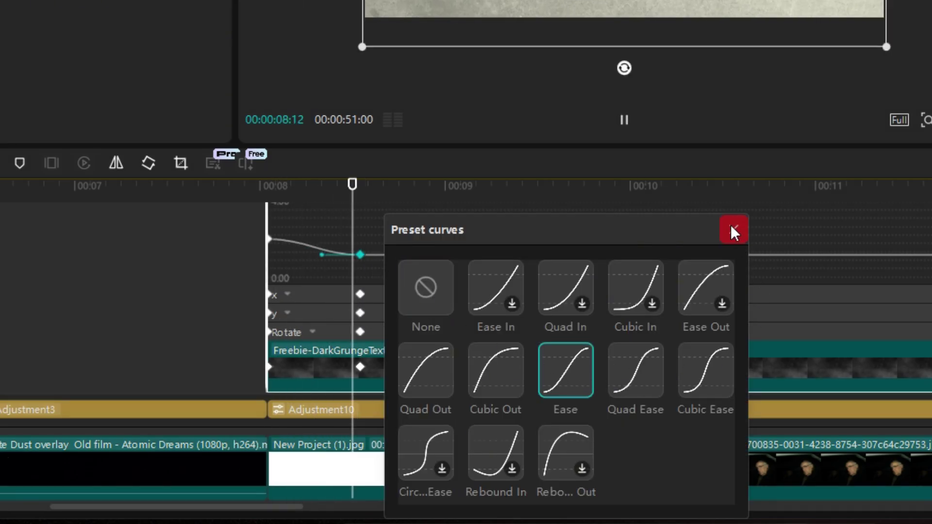
{"action": "left_click", "coordinate": [733, 230]}
{"action": "key", "text": "alt+k"}
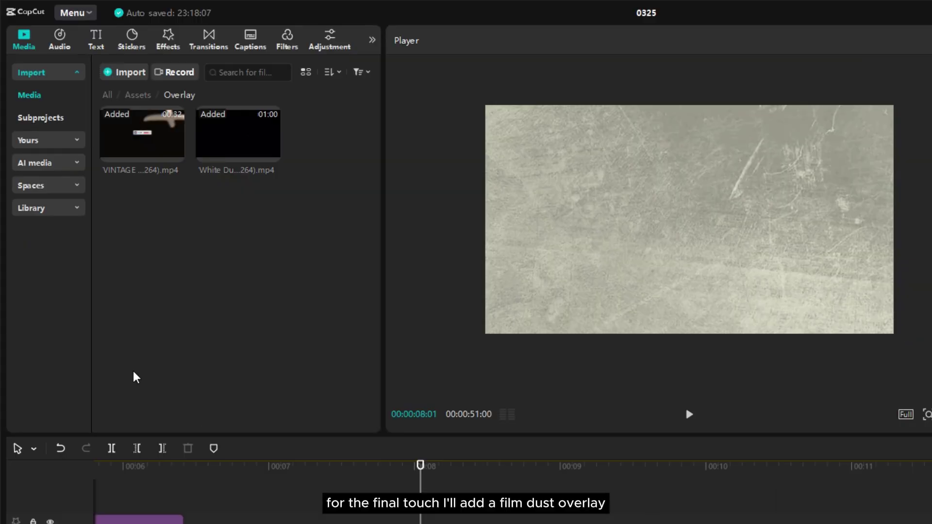
Place the White Dust overlay above the texture from 00:00:08:01, set its blend mode to Screen and opacity to about 50%, and preview the edit
{"action": "left_click_drag", "start_coordinate": [245, 140], "coordinate": [420, 523]}
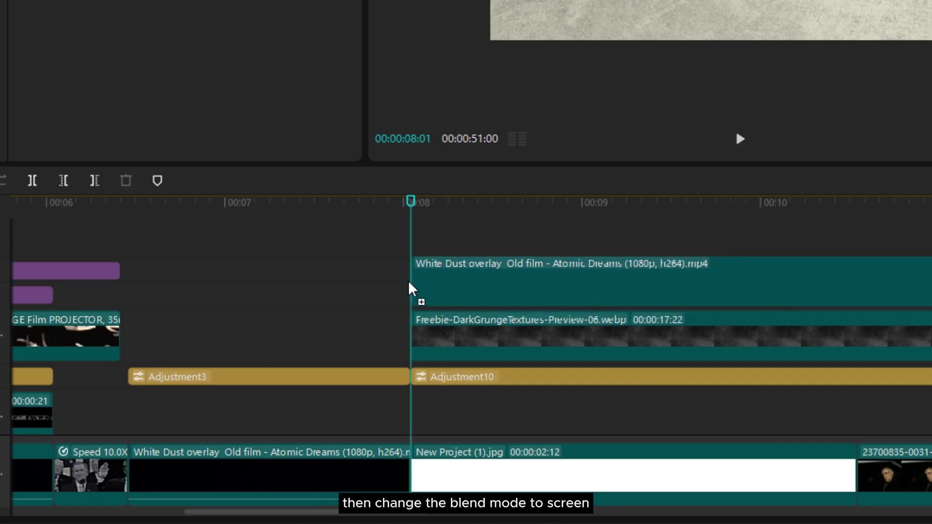
{"action": "left_click_drag", "start_coordinate": [409, 289], "coordinate": [411, 292]}
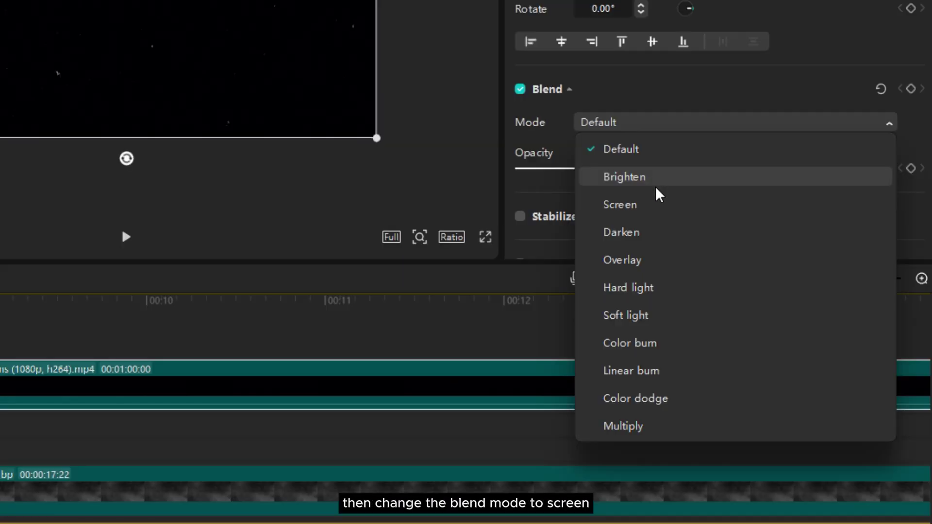
{"action": "left_click", "coordinate": [640, 203]}
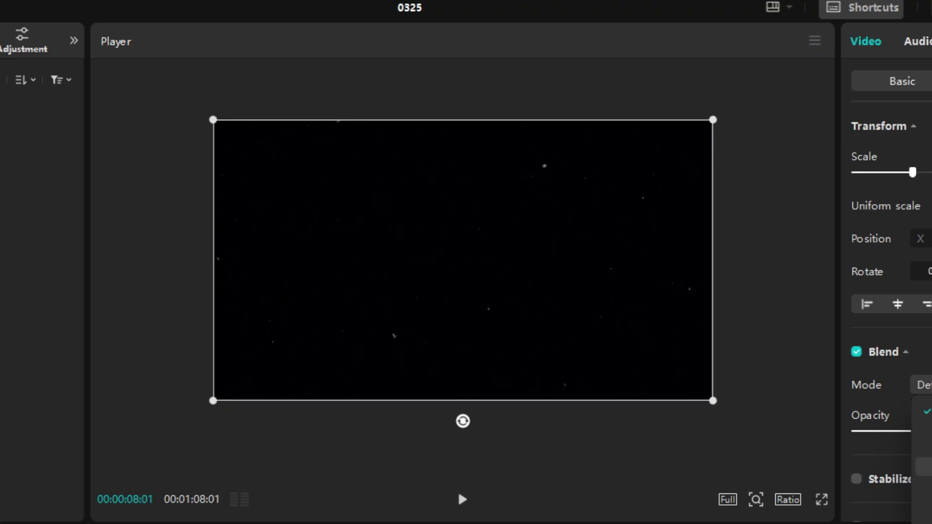
{"action": "left_click", "coordinate": [925, 467]}
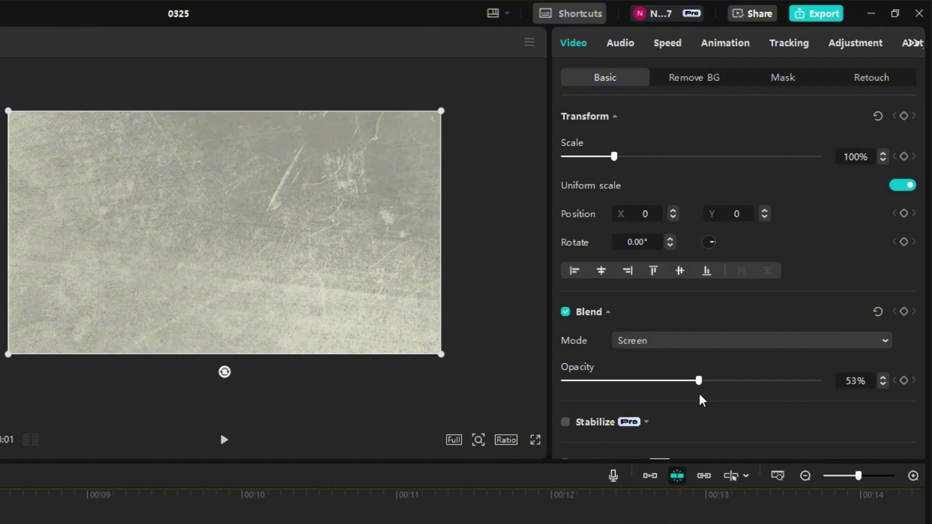
{"action": "left_click_drag", "start_coordinate": [701, 401], "coordinate": [695, 401]}
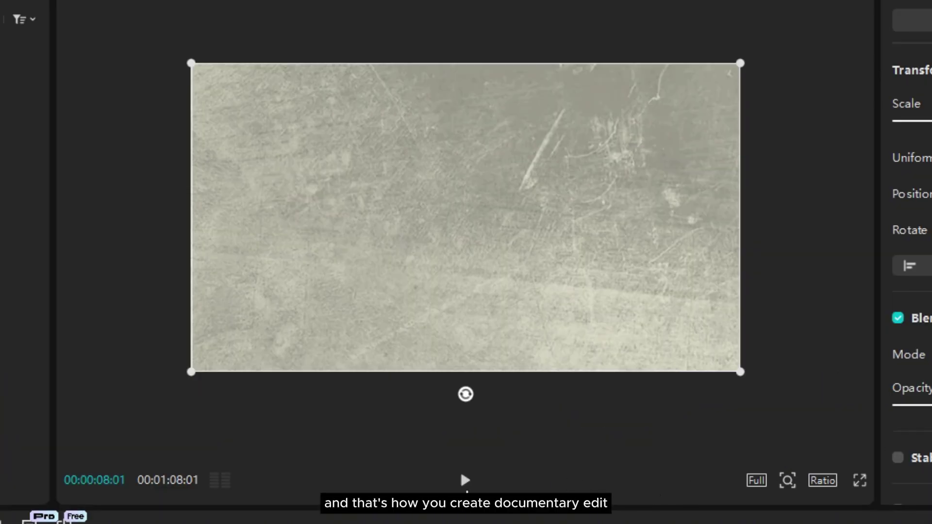
{"action": "key", "text": "space"}
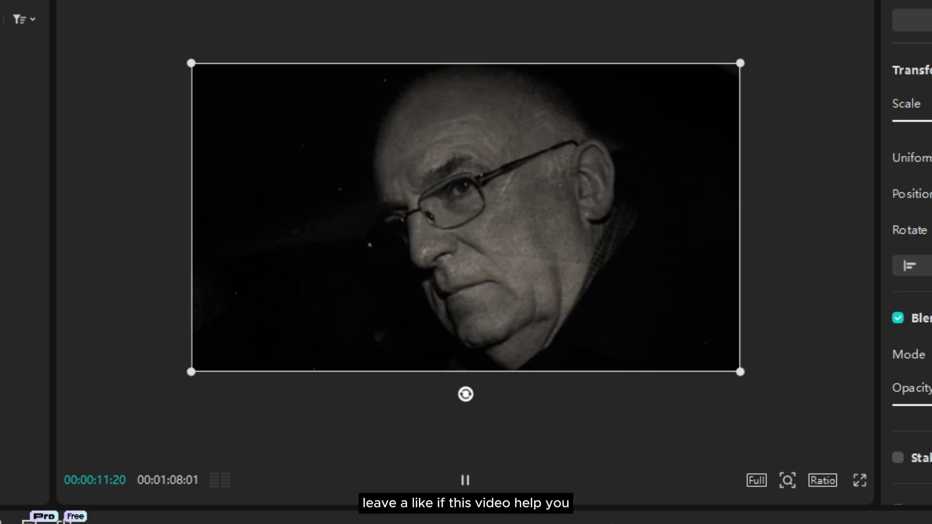
{"action": "left_click", "coordinate": [465, 480]}
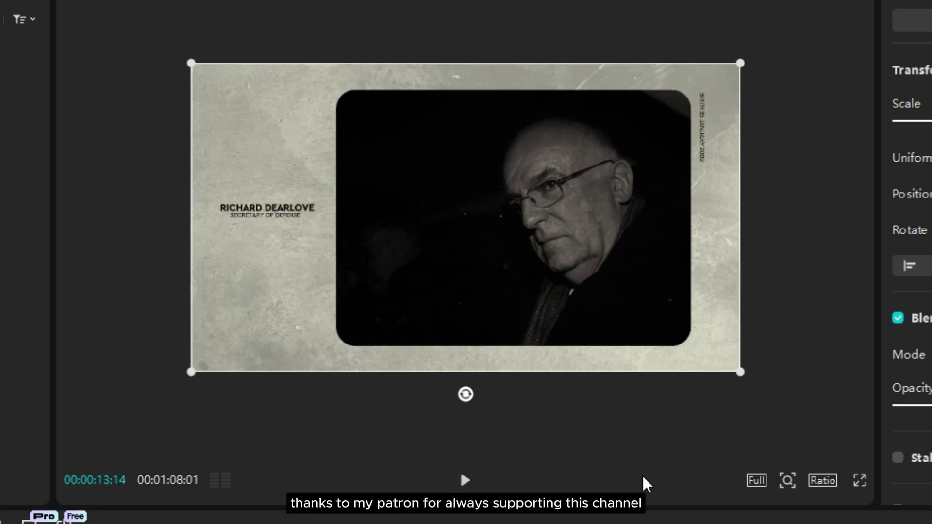